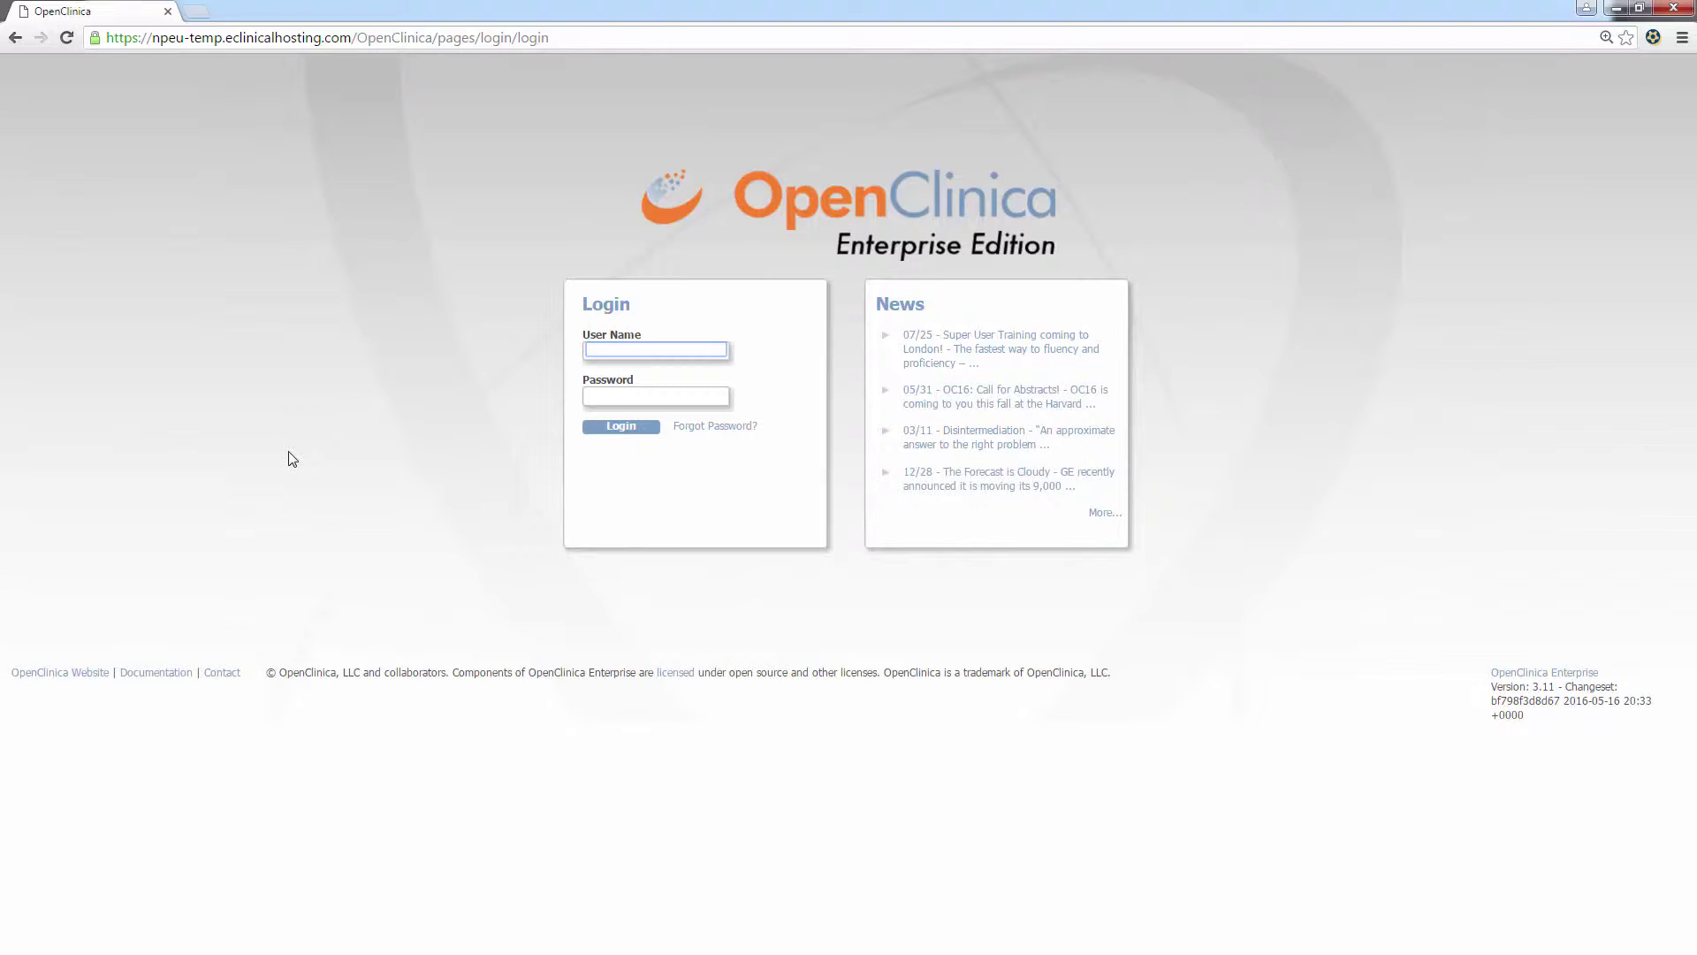
# Sign in to OpenClinica with the study account's user name and password
pyautogui.write('NNODEtest')
pyautogui.press('Tab')
pyautogui.write('•••••••')
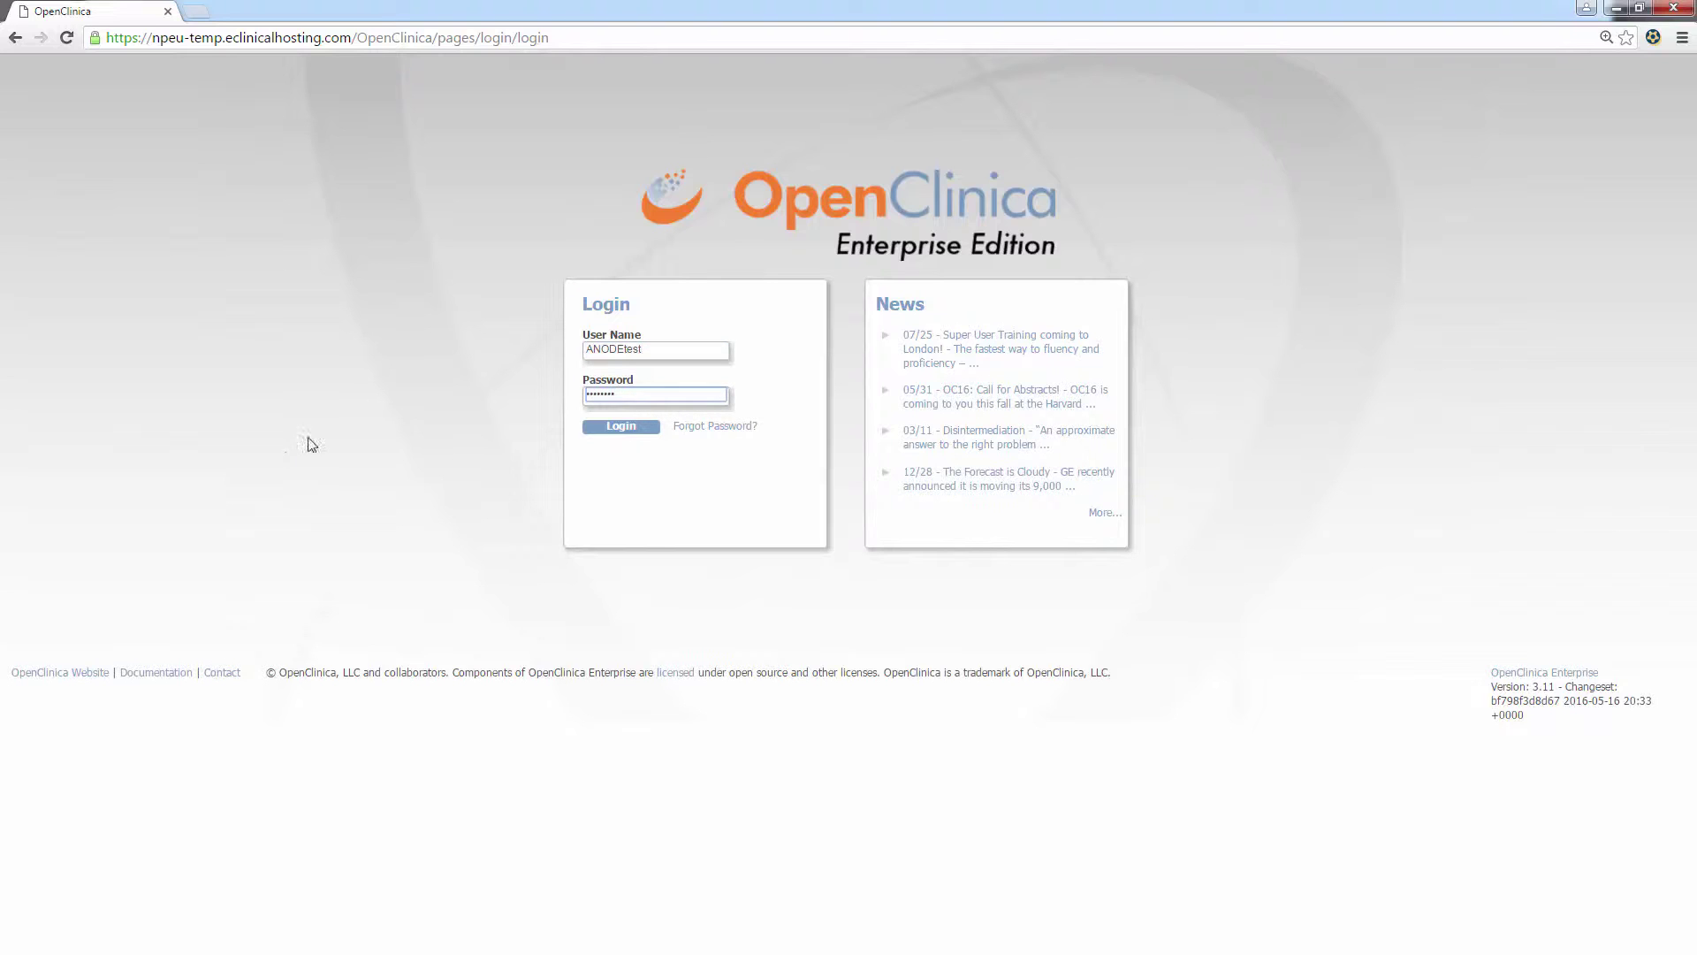
pyautogui.click(623, 424)
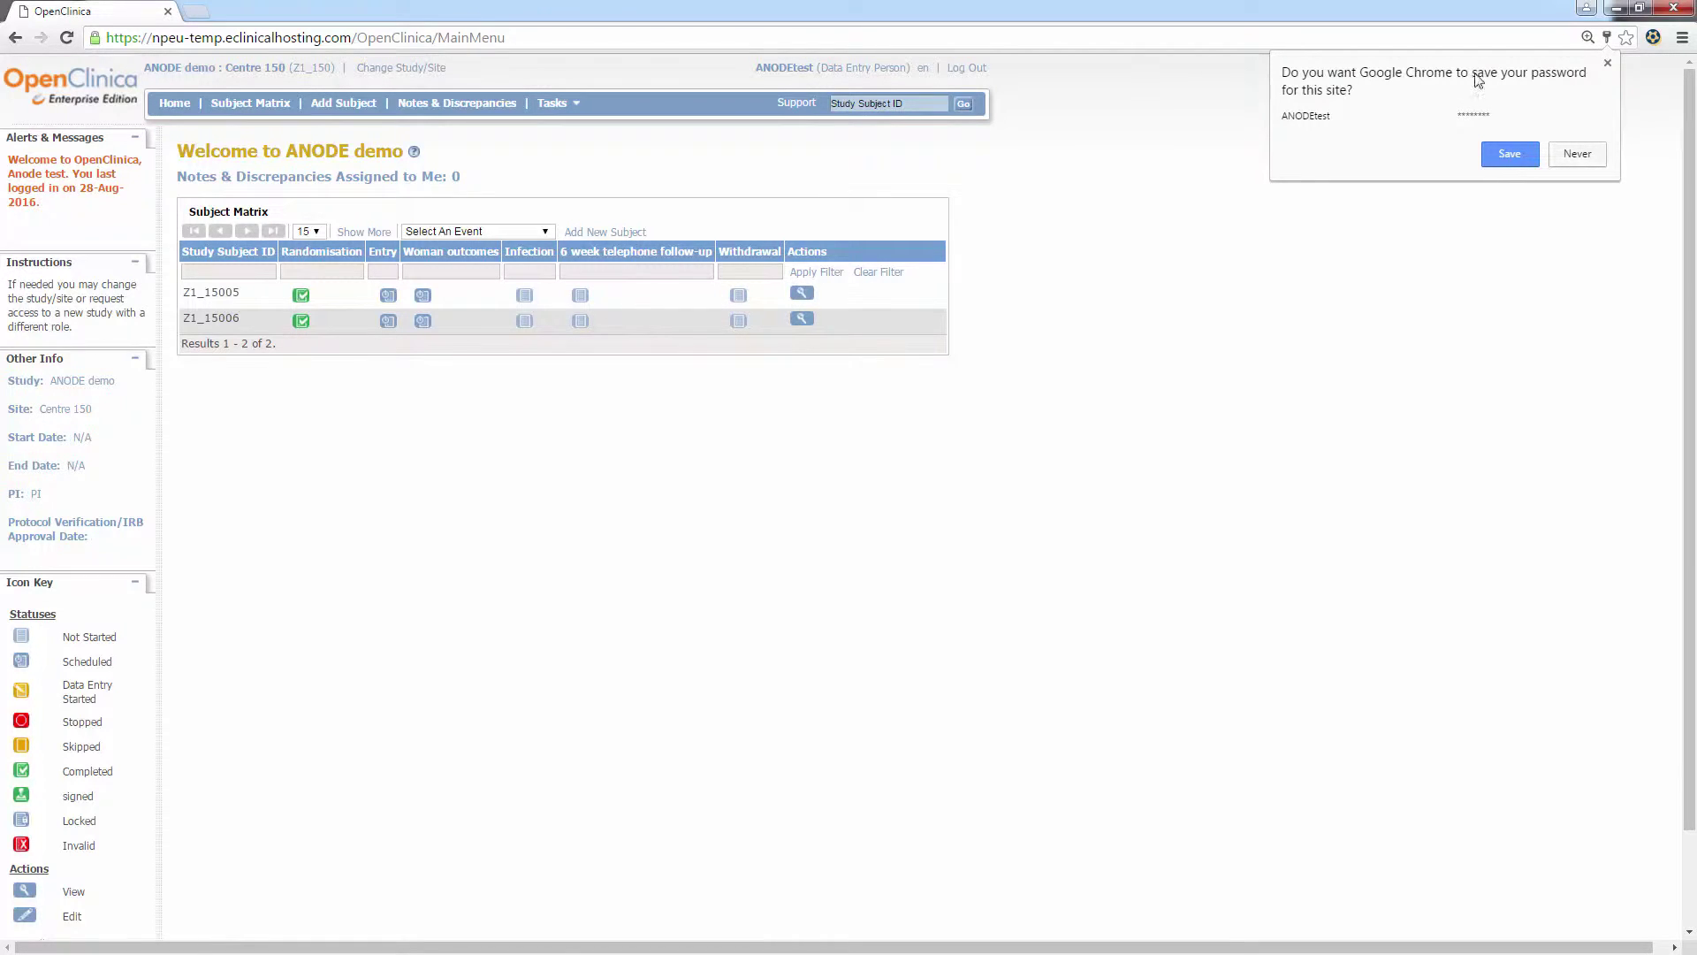
# Dismiss the save-password prompt and open the full Subject Matrix for Centre 150
pyautogui.click(1607, 65)
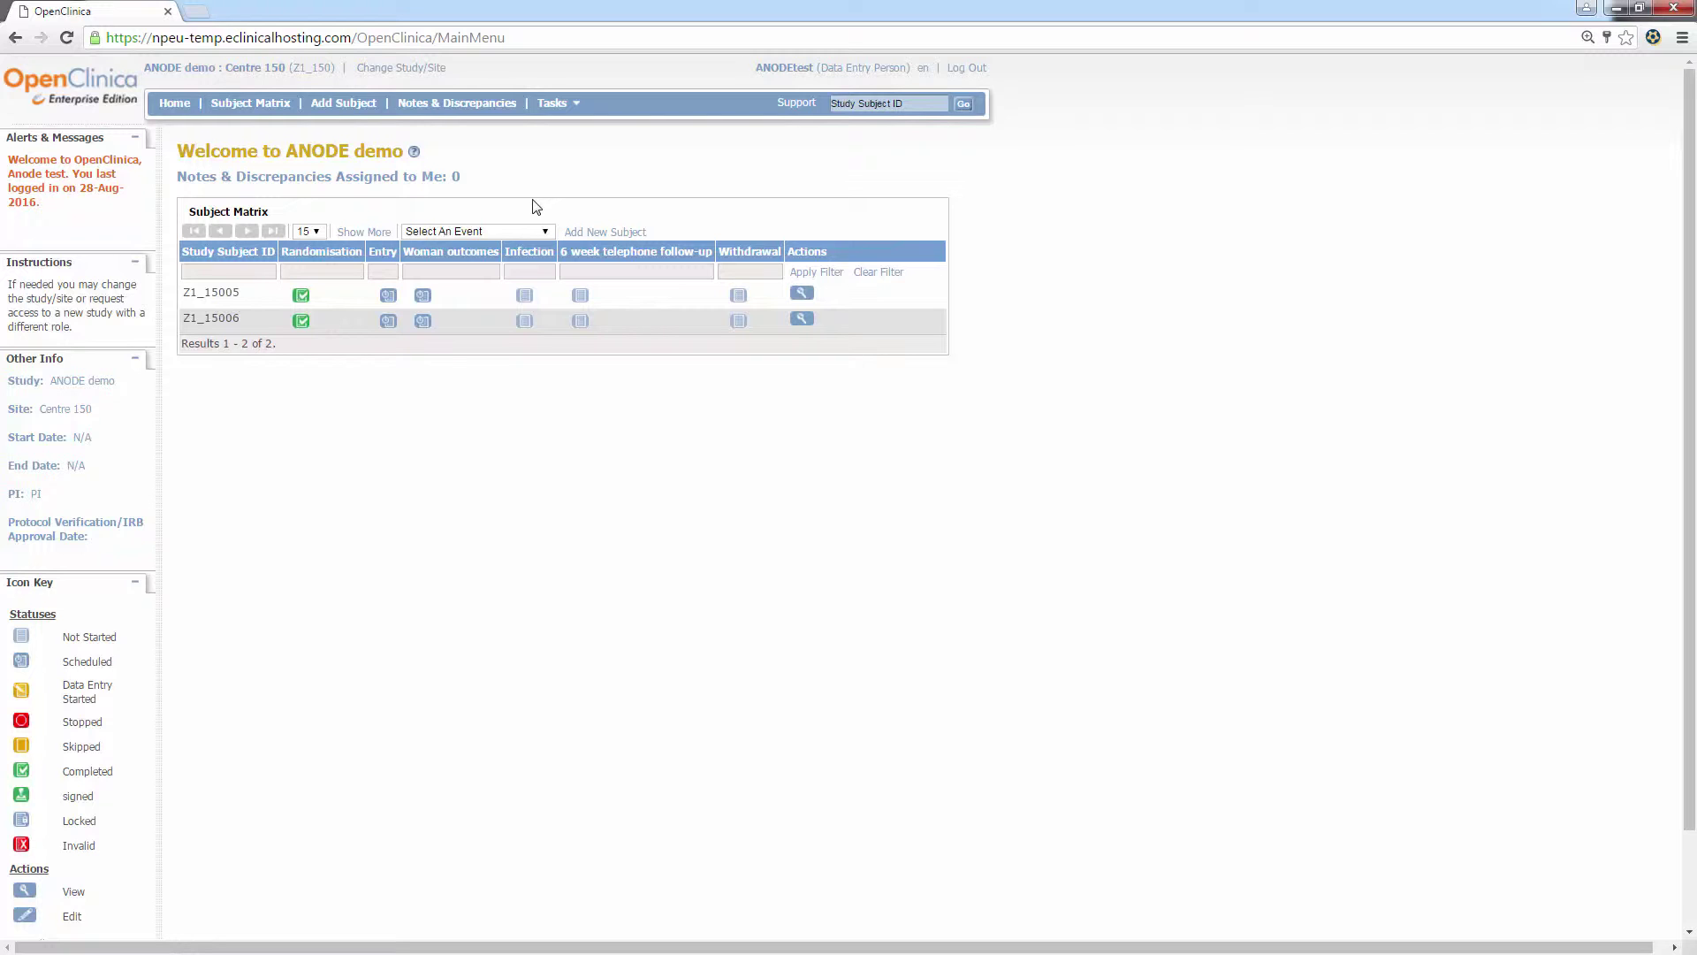
pyautogui.click(190, 112)
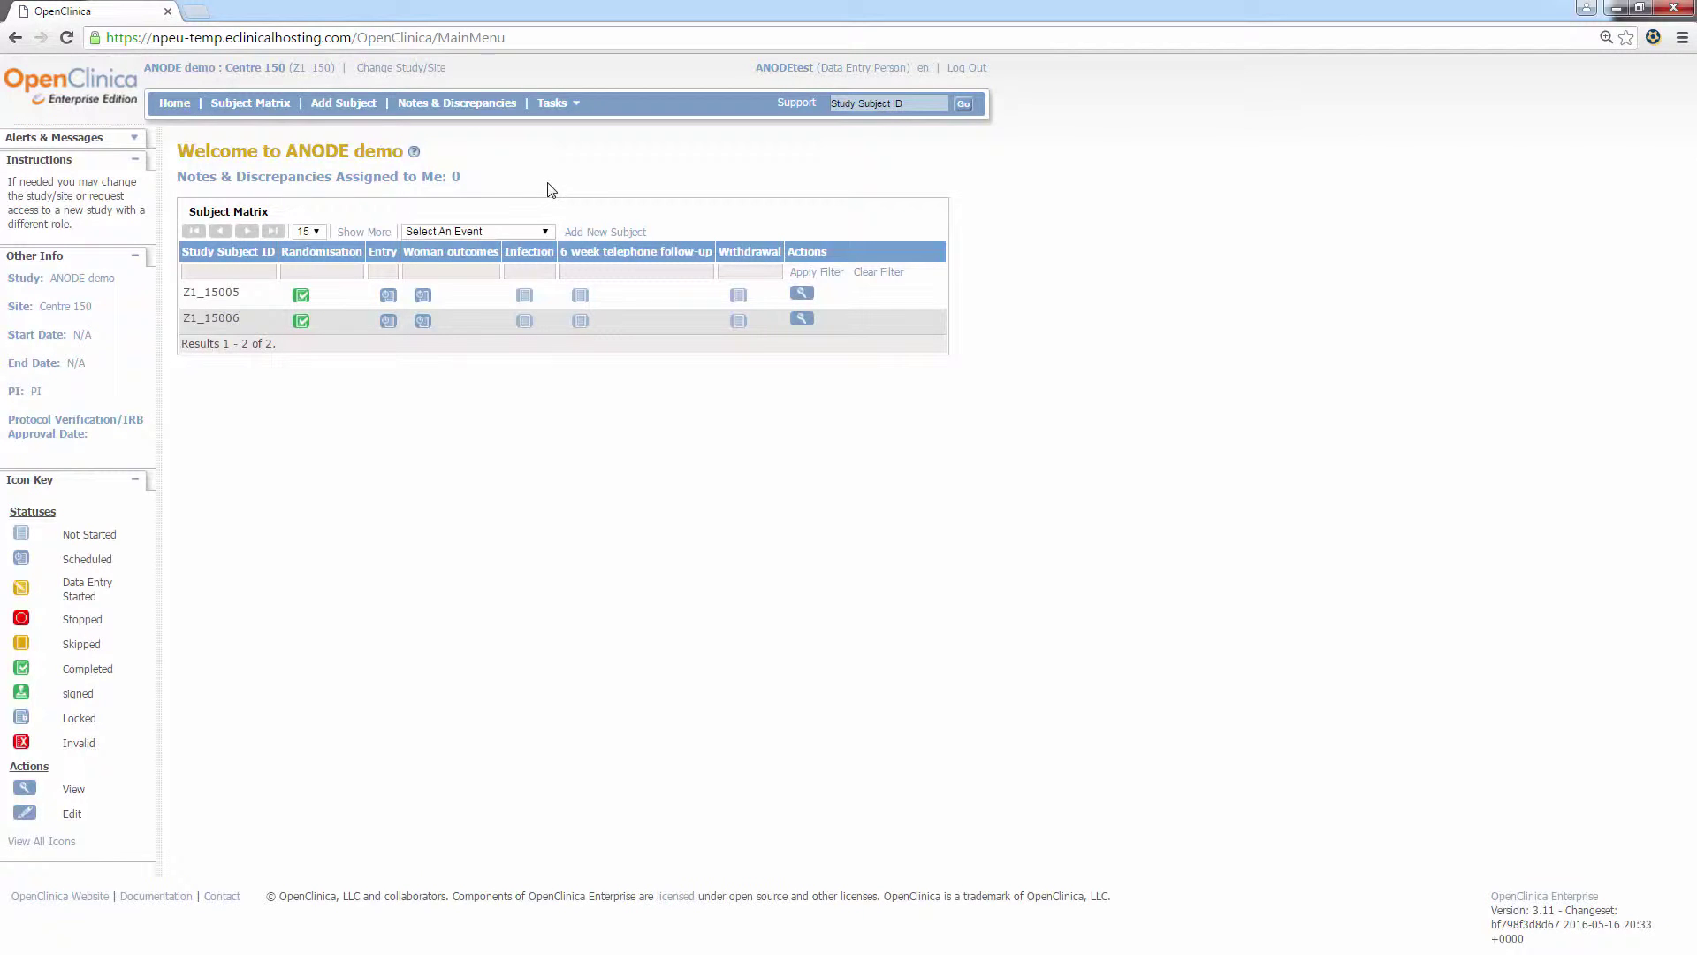
pyautogui.click(266, 113)
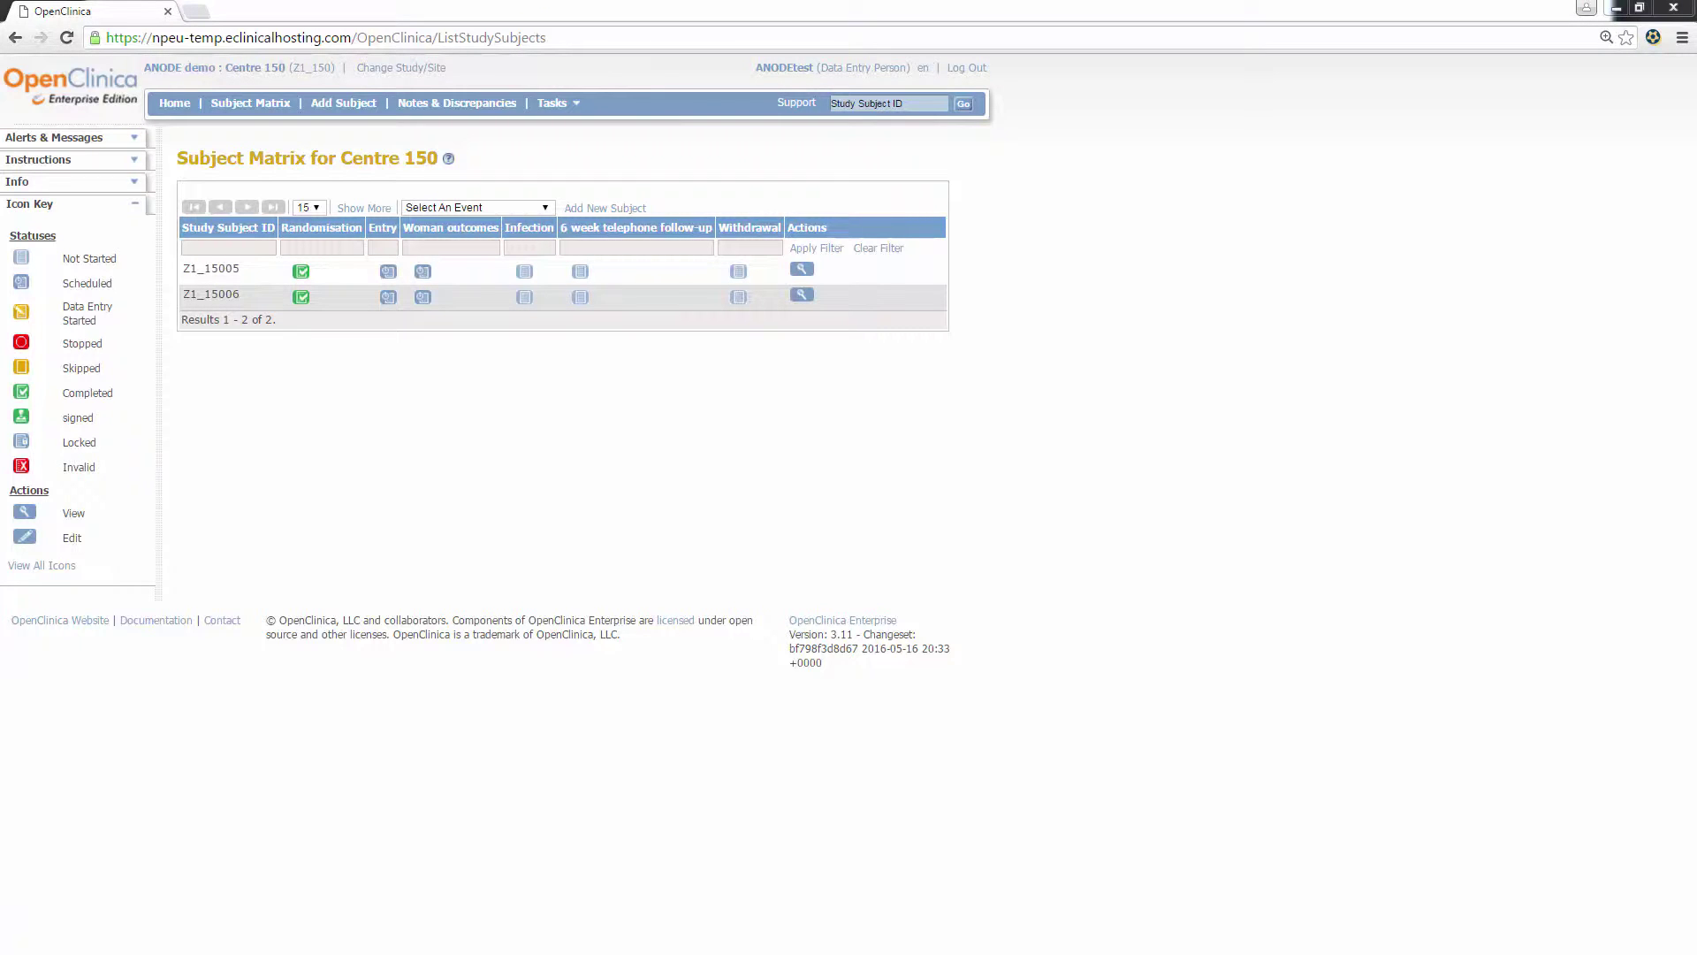
pyautogui.click(532, 453)
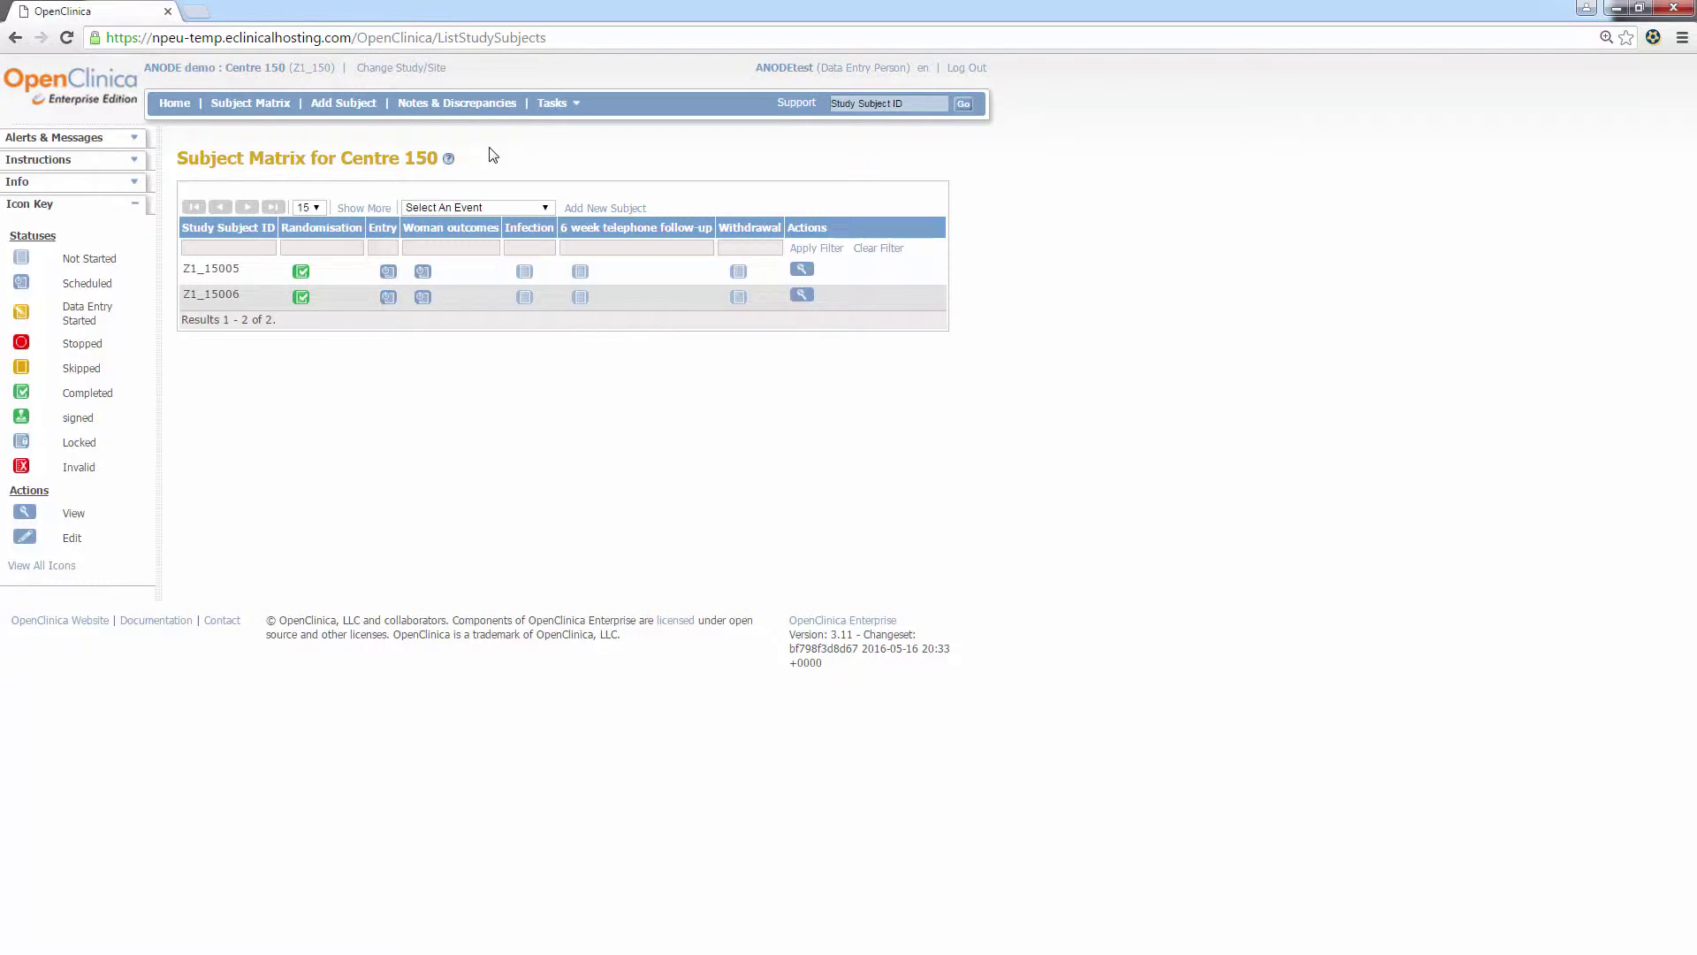
# Open Z1_15005's Entry event and start data entry on the Z1EN CRF
pyautogui.moveTo(389, 279)
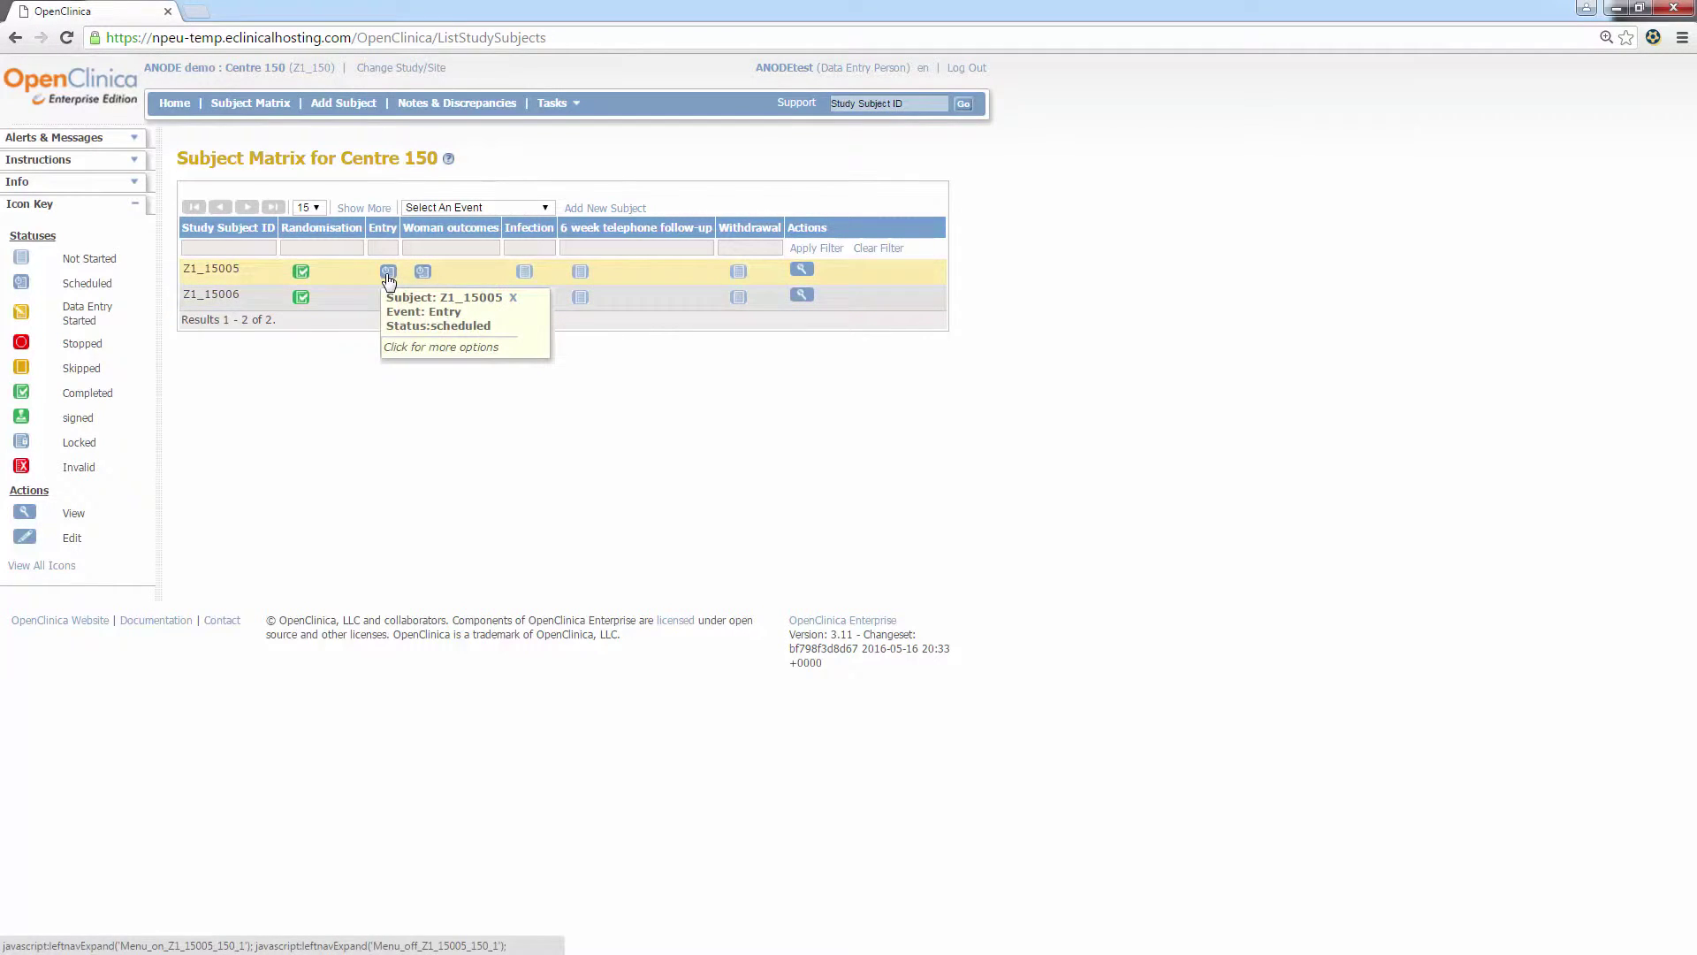
pyautogui.click(388, 279)
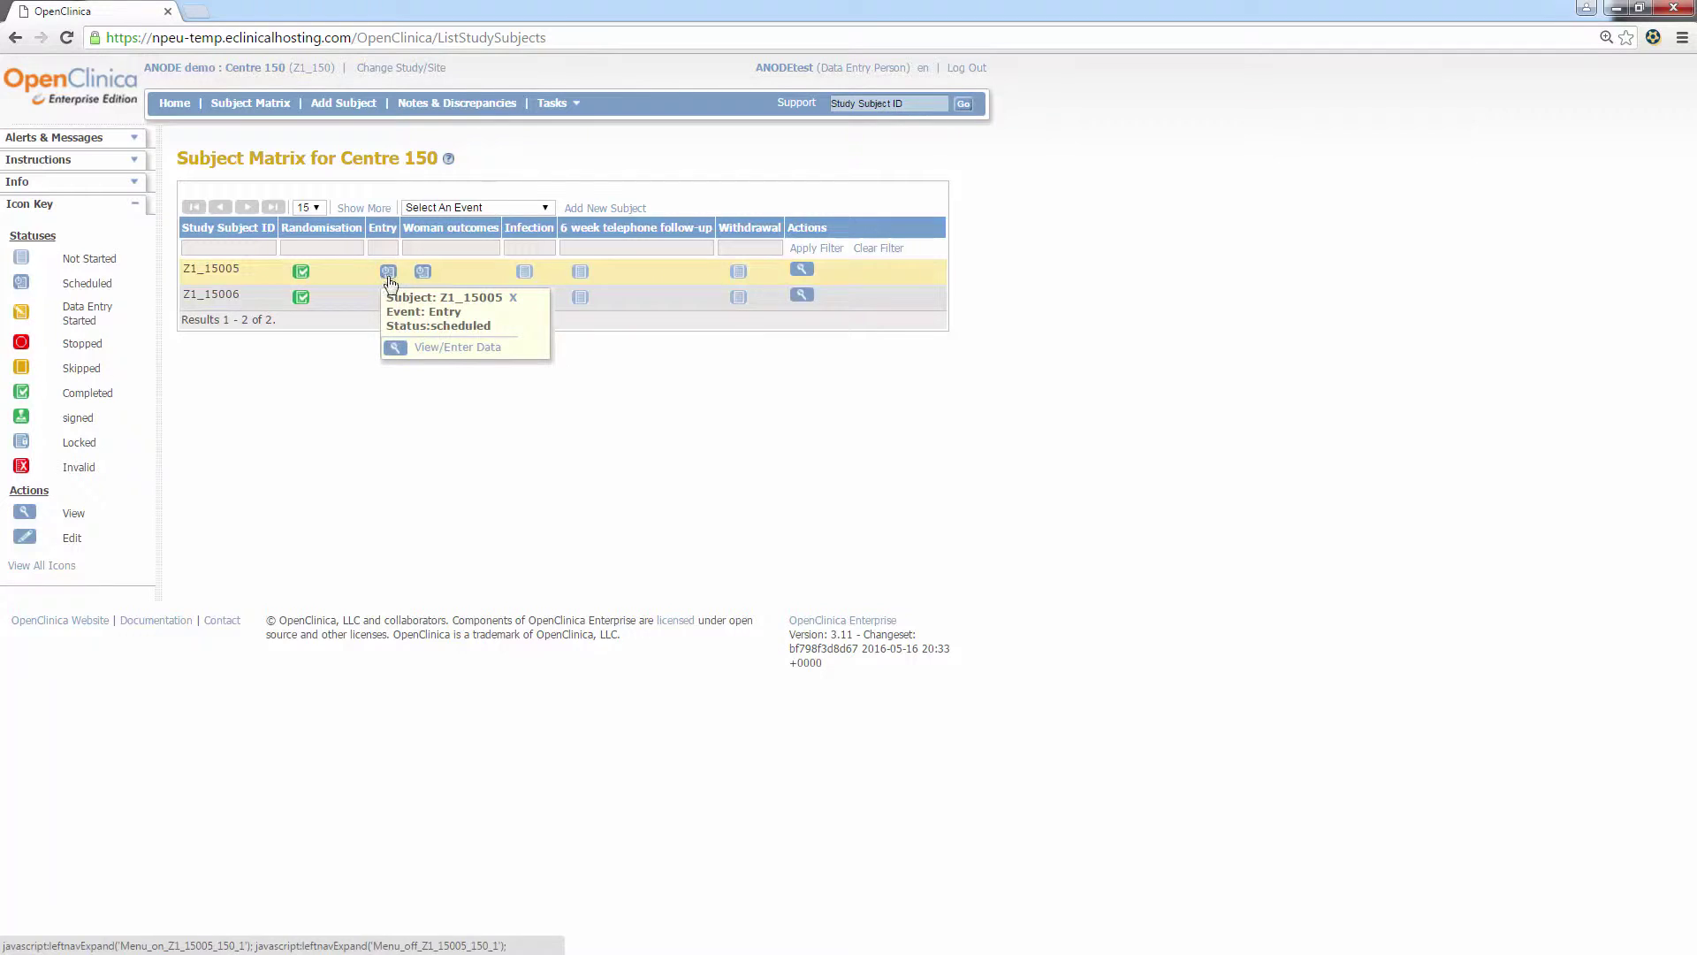
pyautogui.click(445, 349)
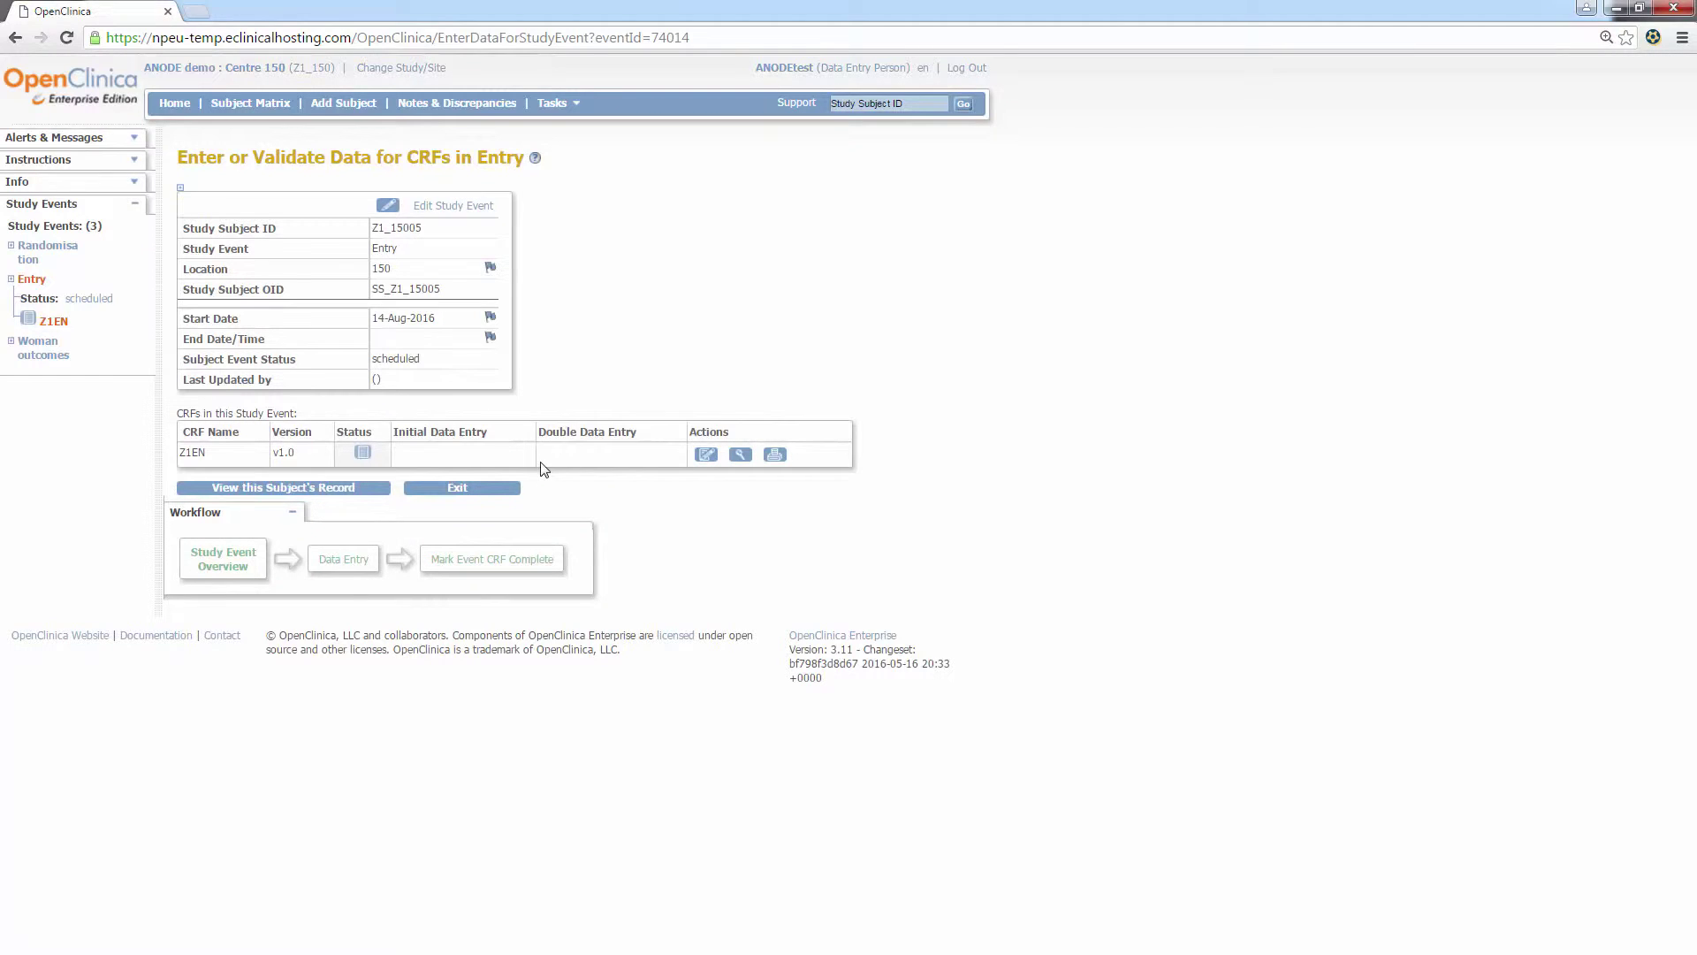
pyautogui.click(708, 456)
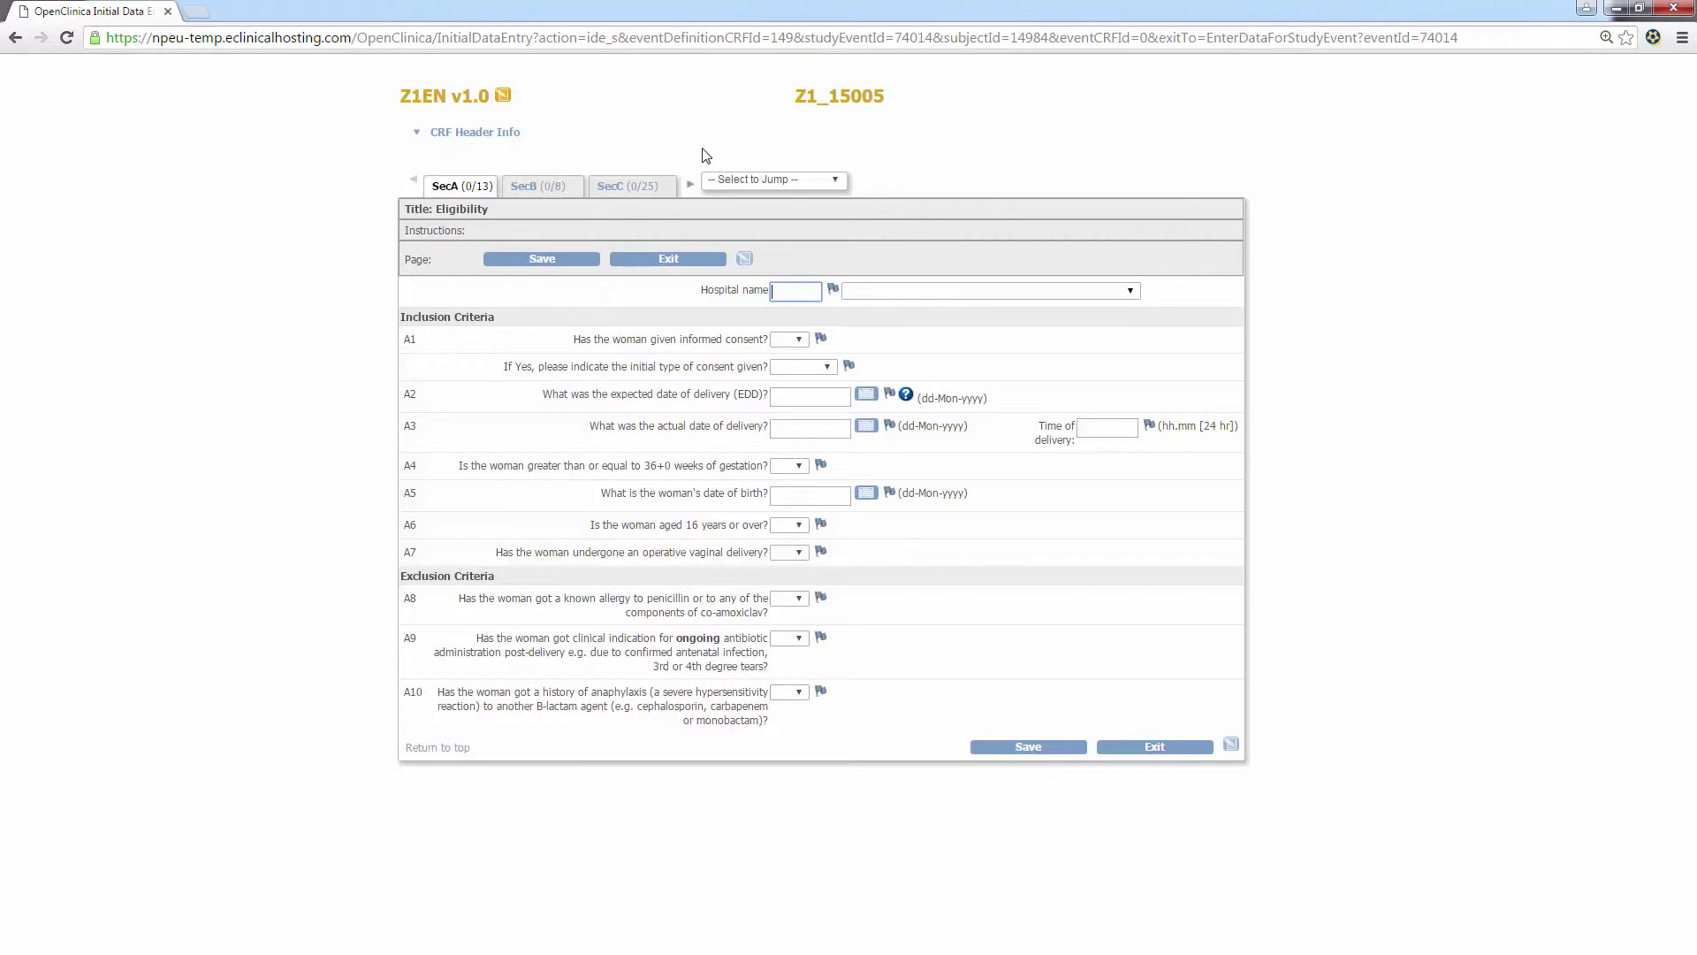
# Check the Z1EN form's section jump list, then close it without jumping
pyautogui.click(835, 180)
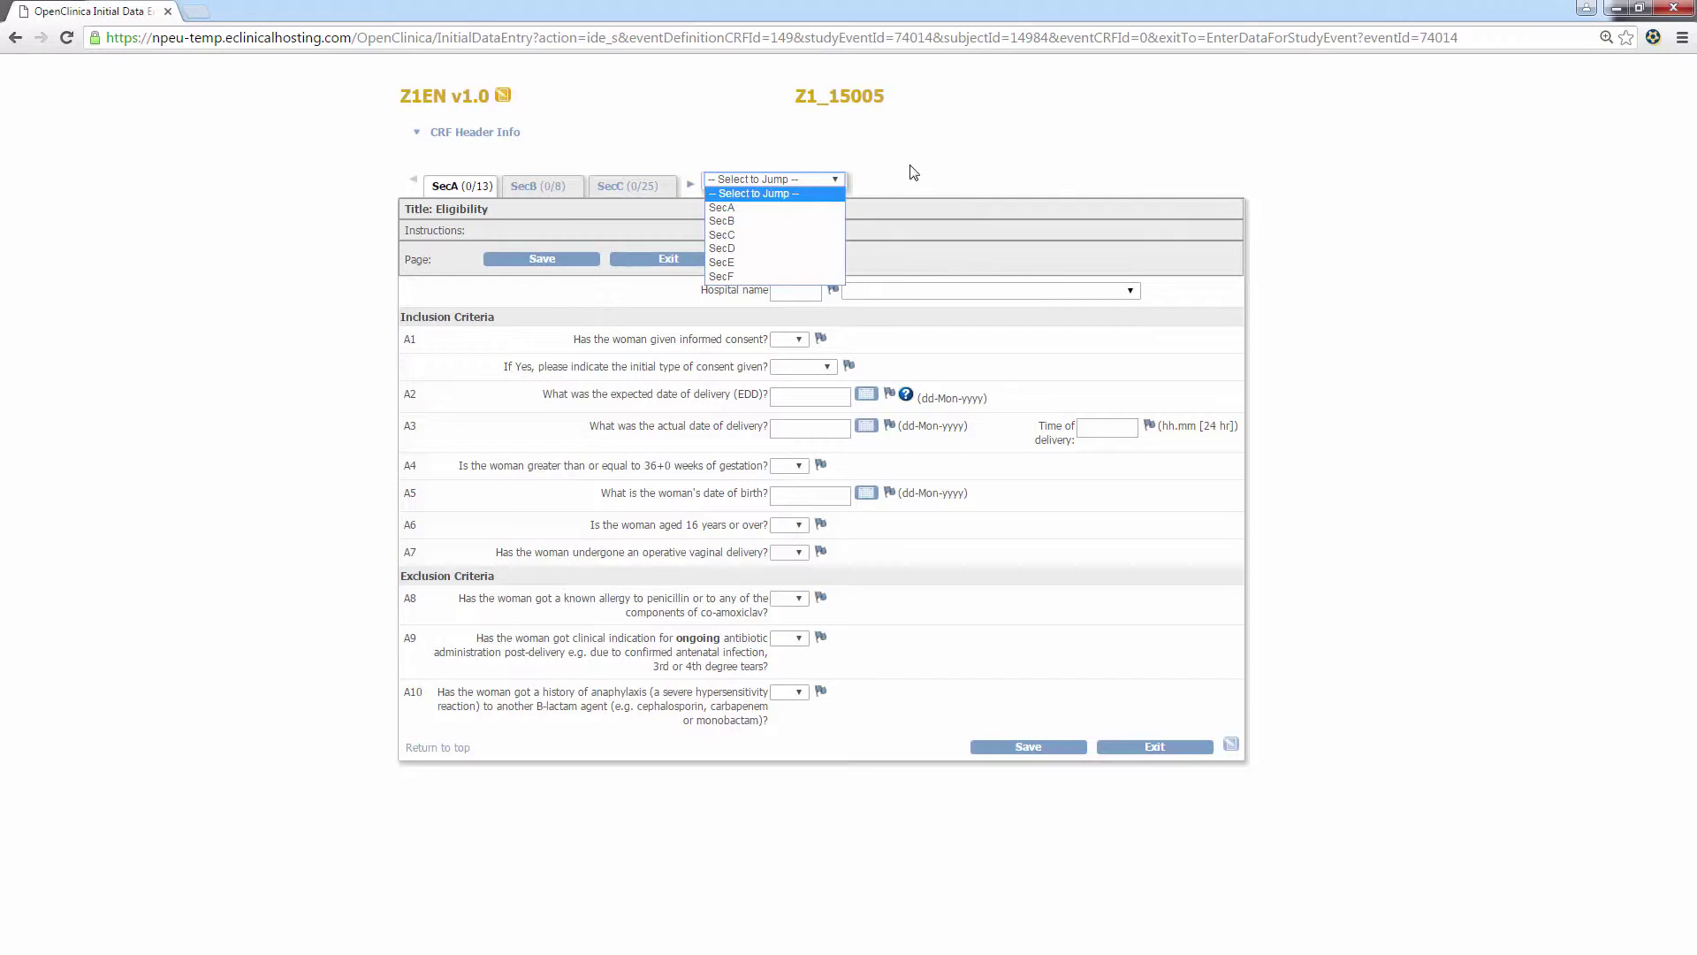
pyautogui.click(1064, 180)
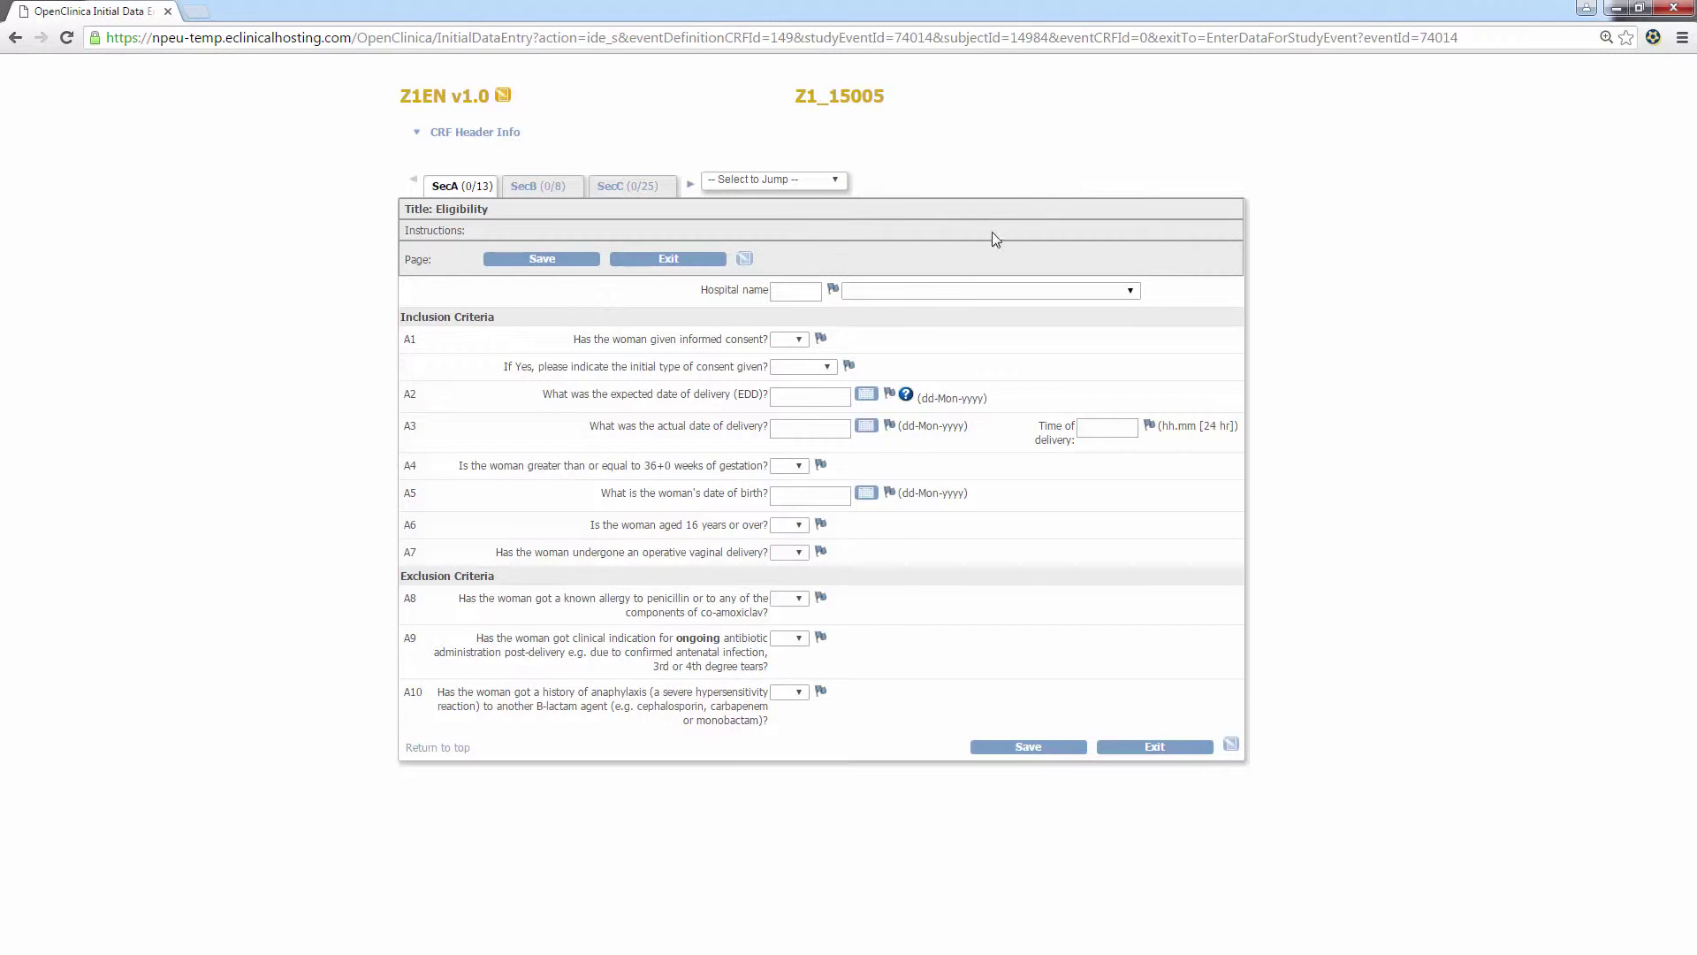
# Set hospital to Birmingham Women's Hospital, informed consent Yes, consent type Written
pyautogui.click(923, 292)
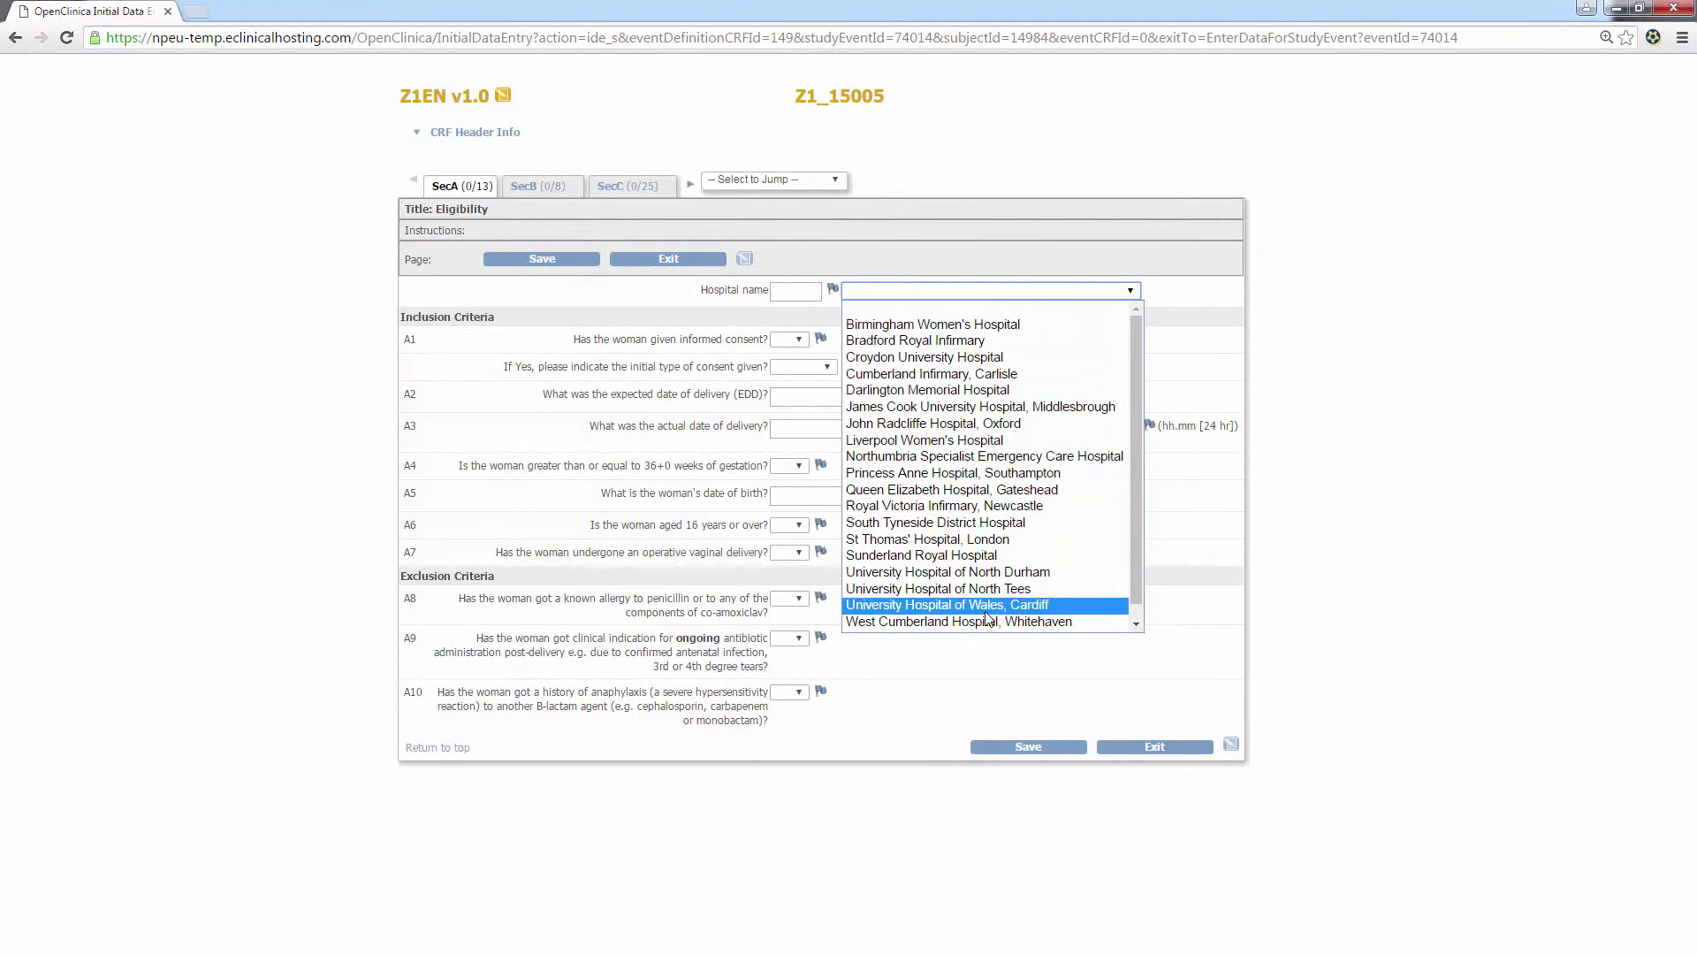
pyautogui.click(919, 332)
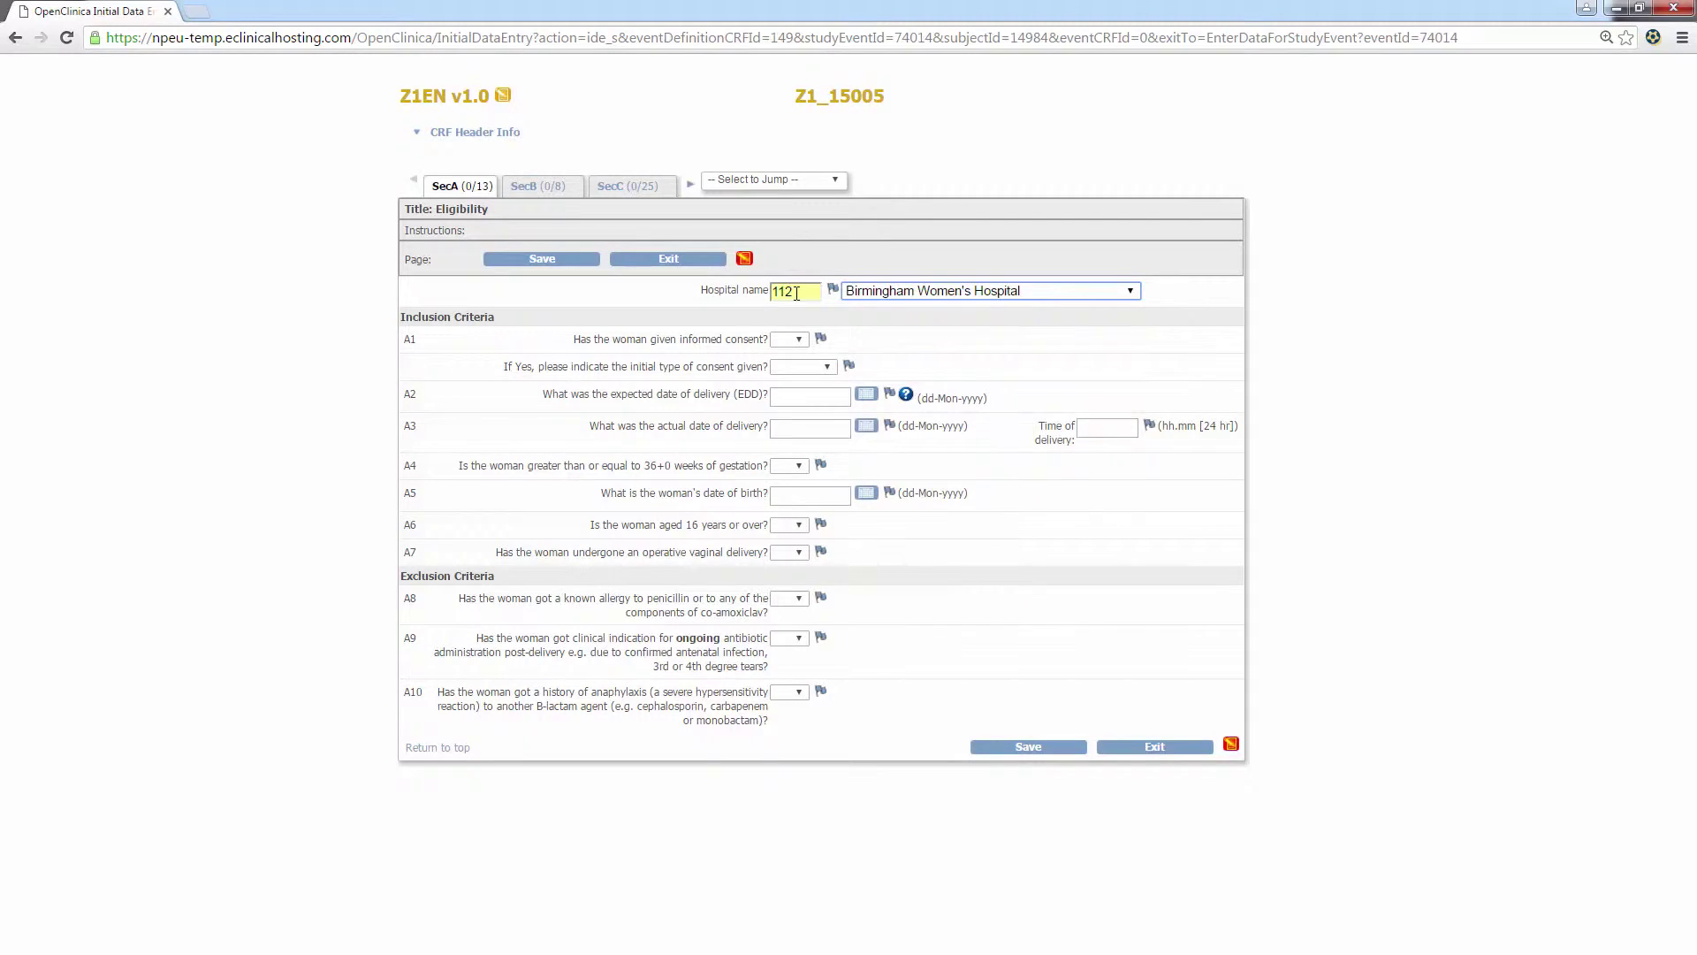
pyautogui.click(781, 346)
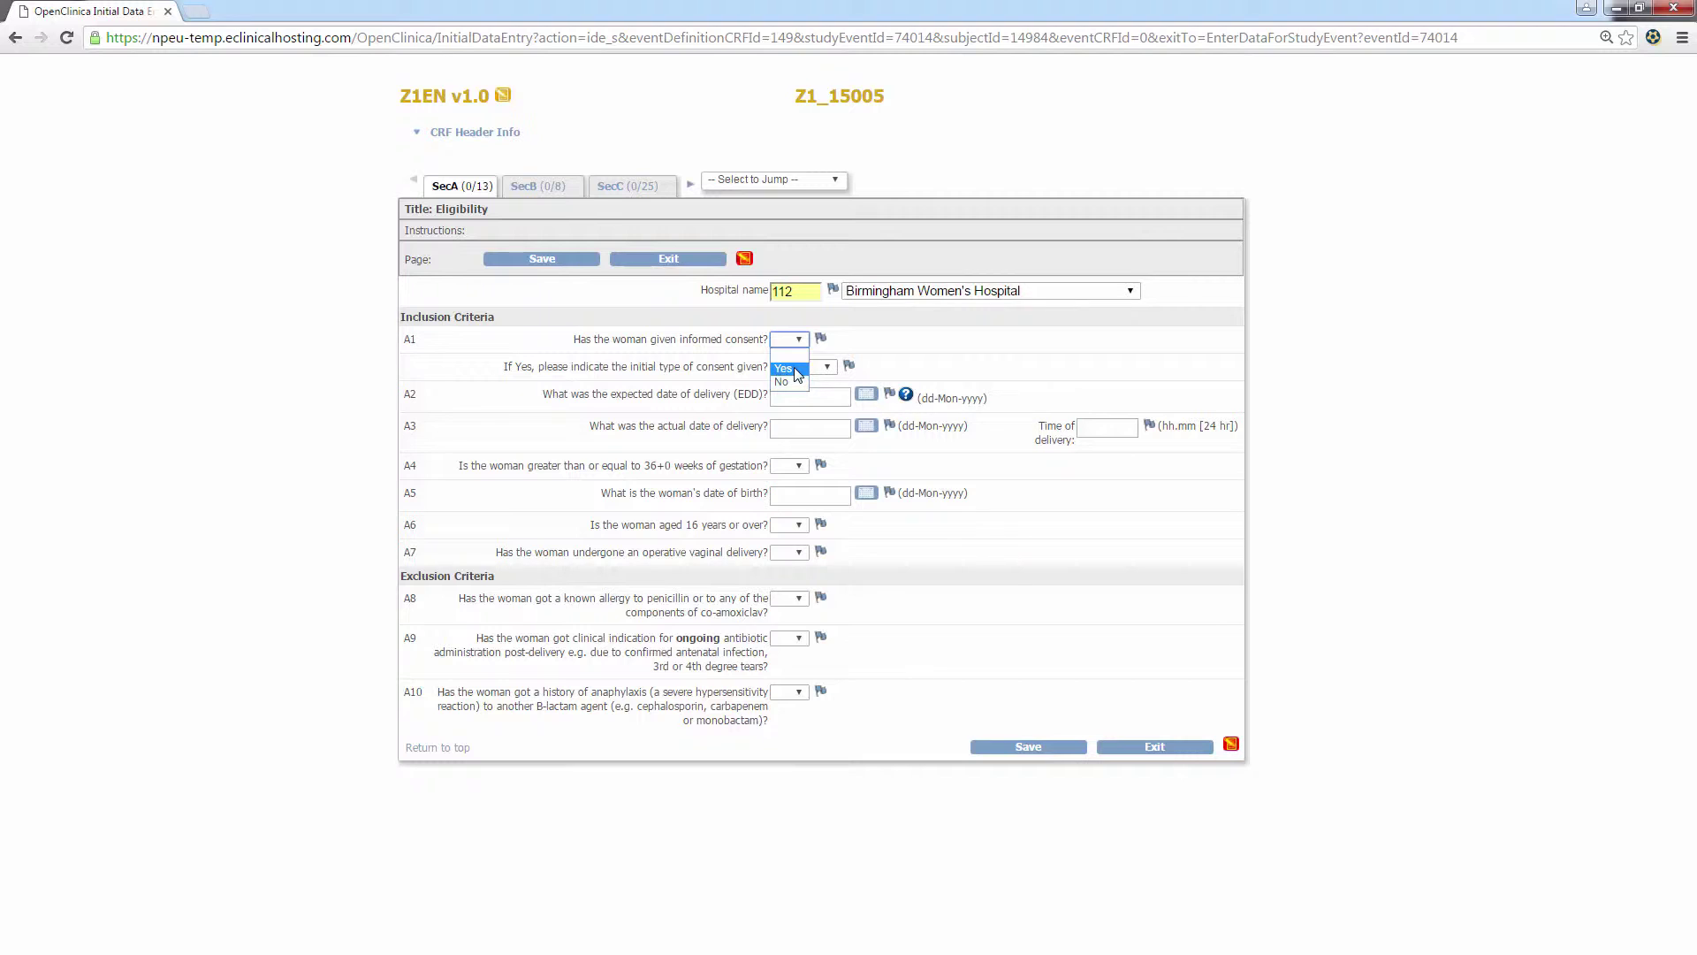
pyautogui.click(784, 369)
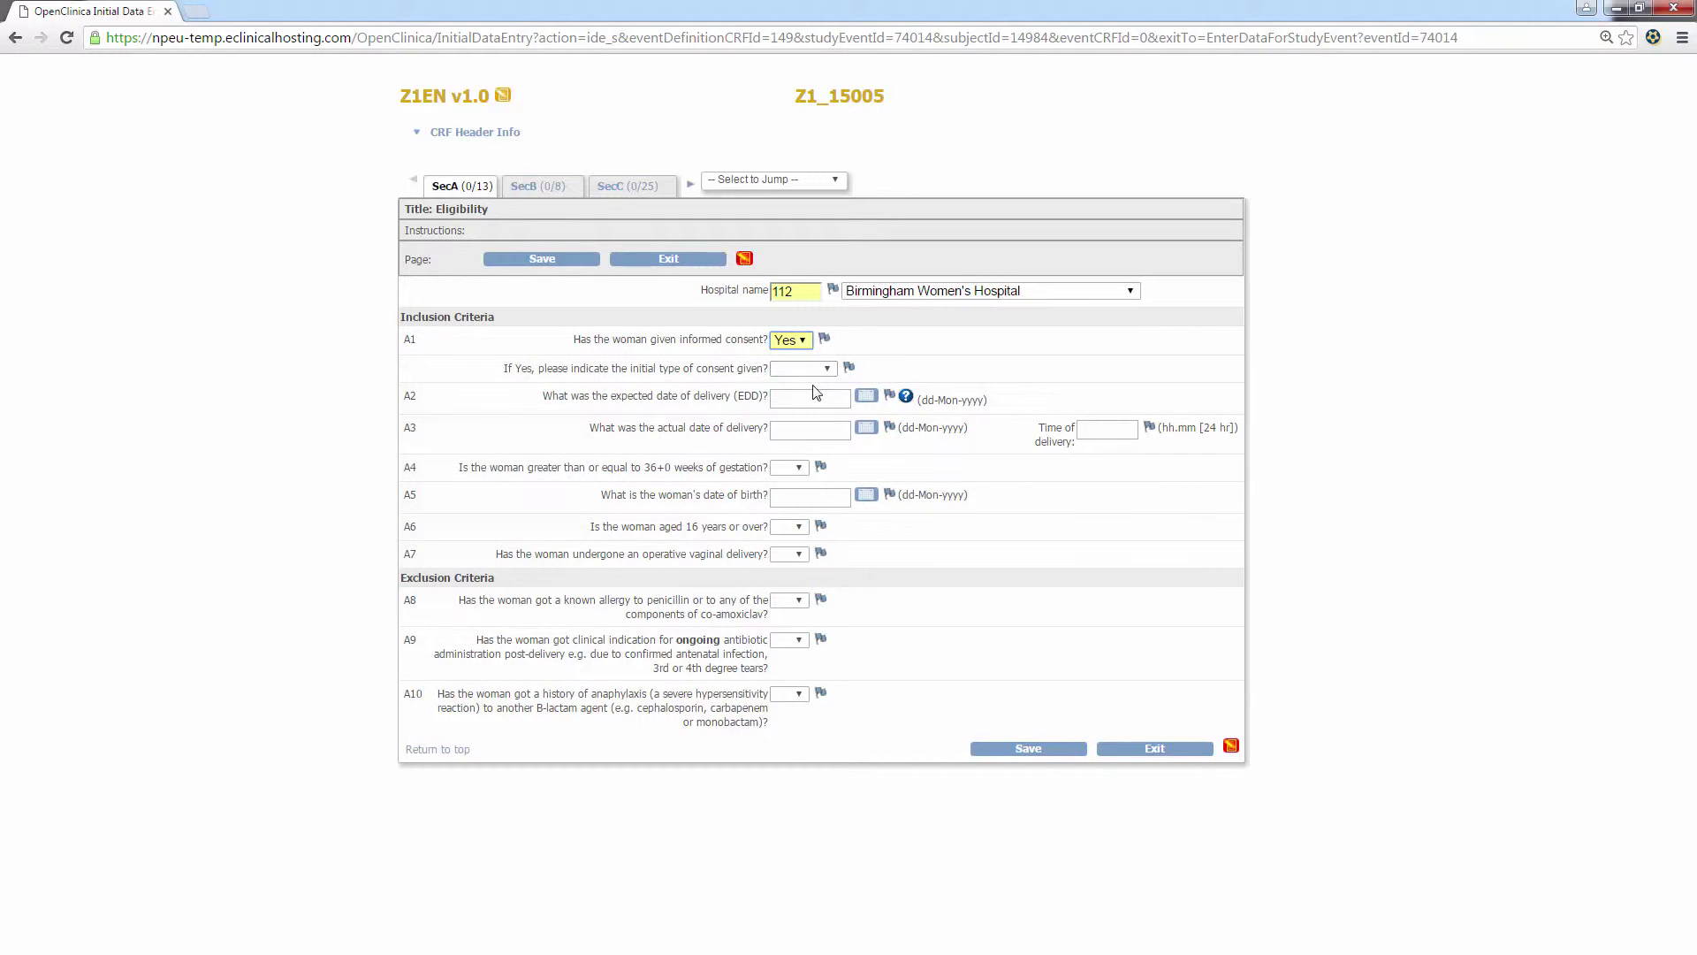
pyautogui.click(826, 371)
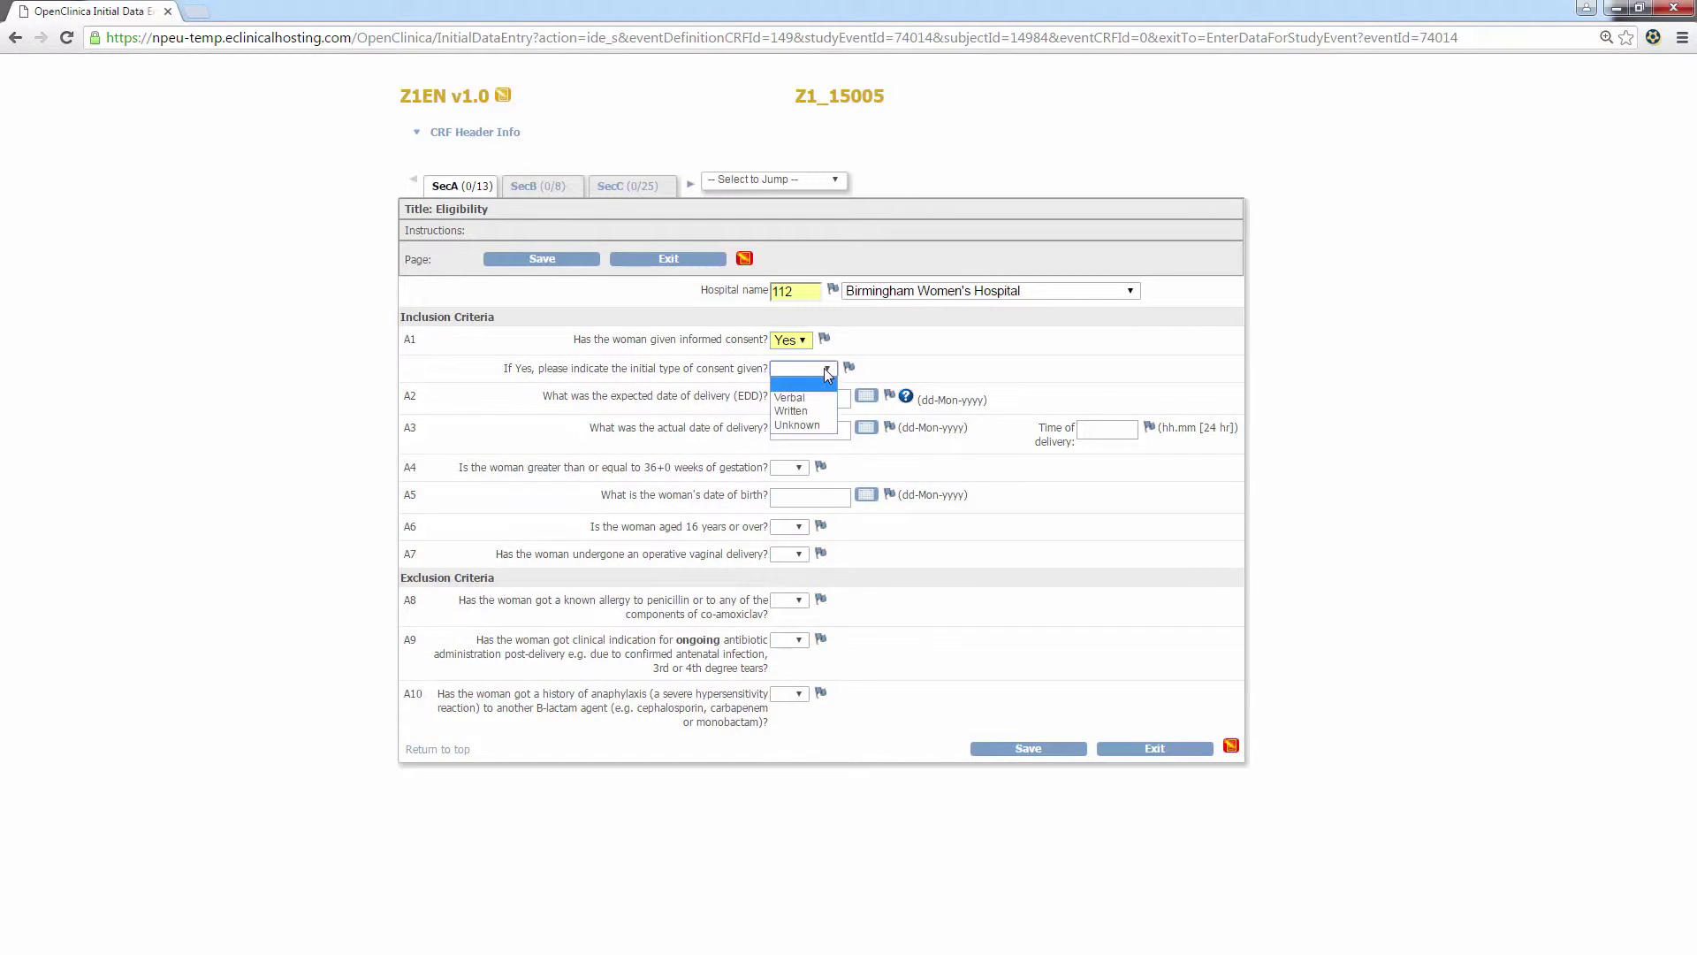
pyautogui.click(825, 413)
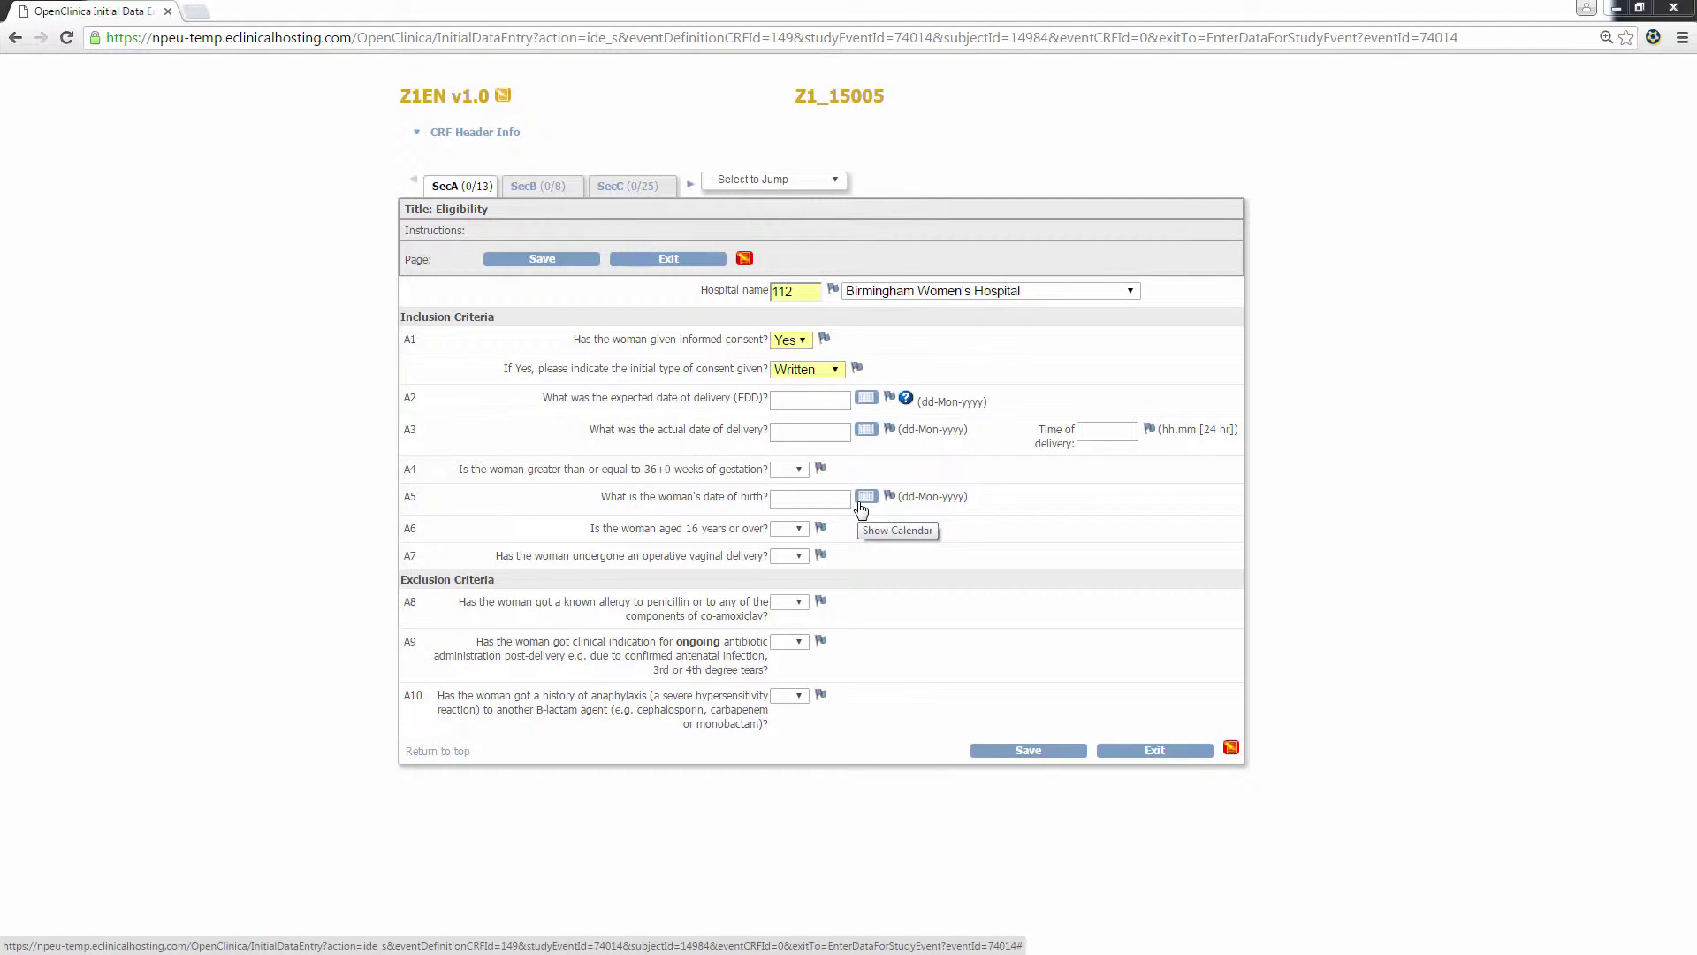
# Set expected delivery 31-Aug-2016, actual delivery 13-Aug-2016 and delivery time 23.03
pyautogui.click(866, 401)
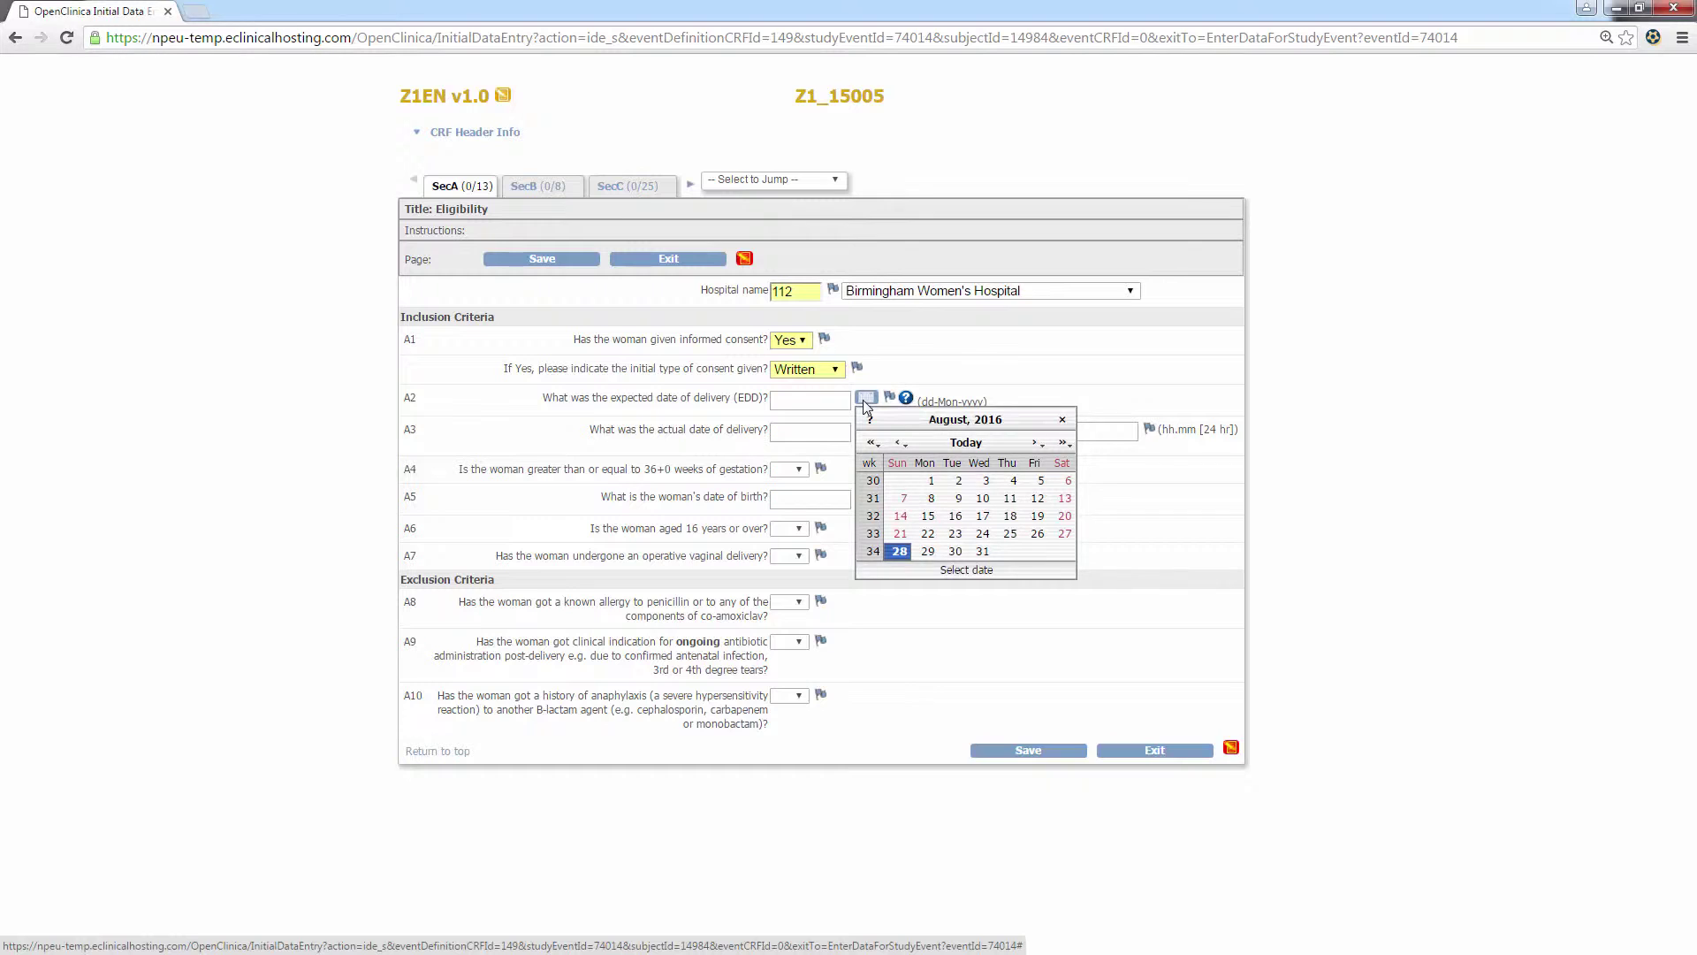
pyautogui.click(977, 556)
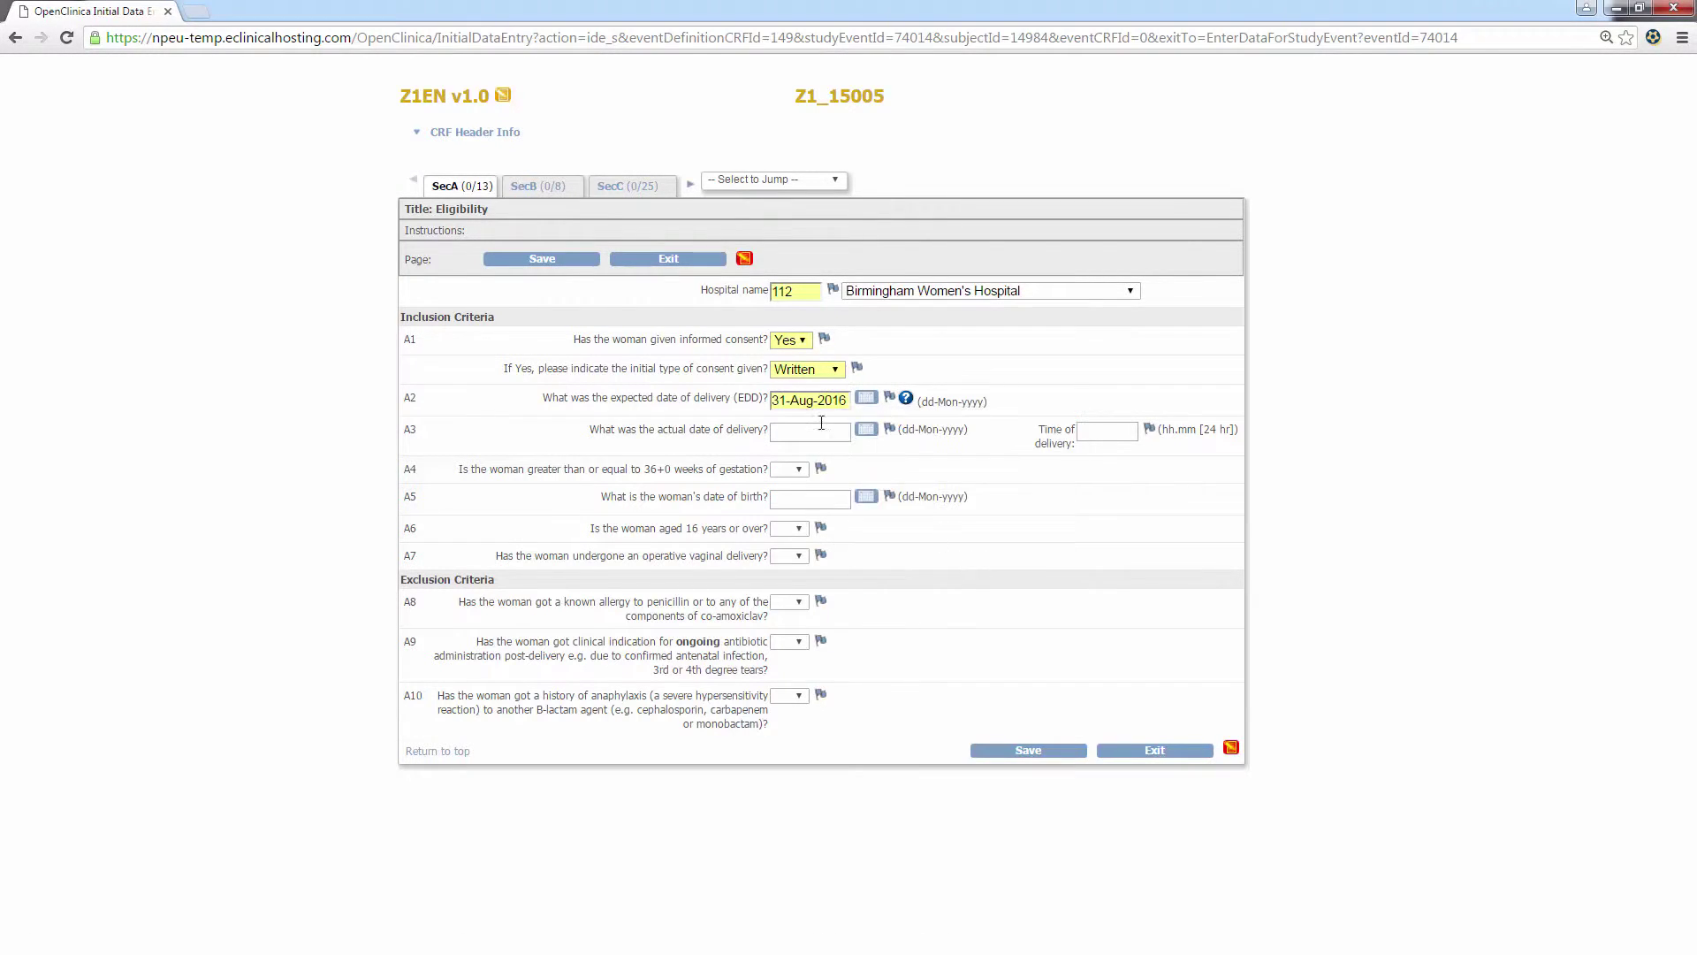
pyautogui.click(866, 428)
pyautogui.click(1065, 533)
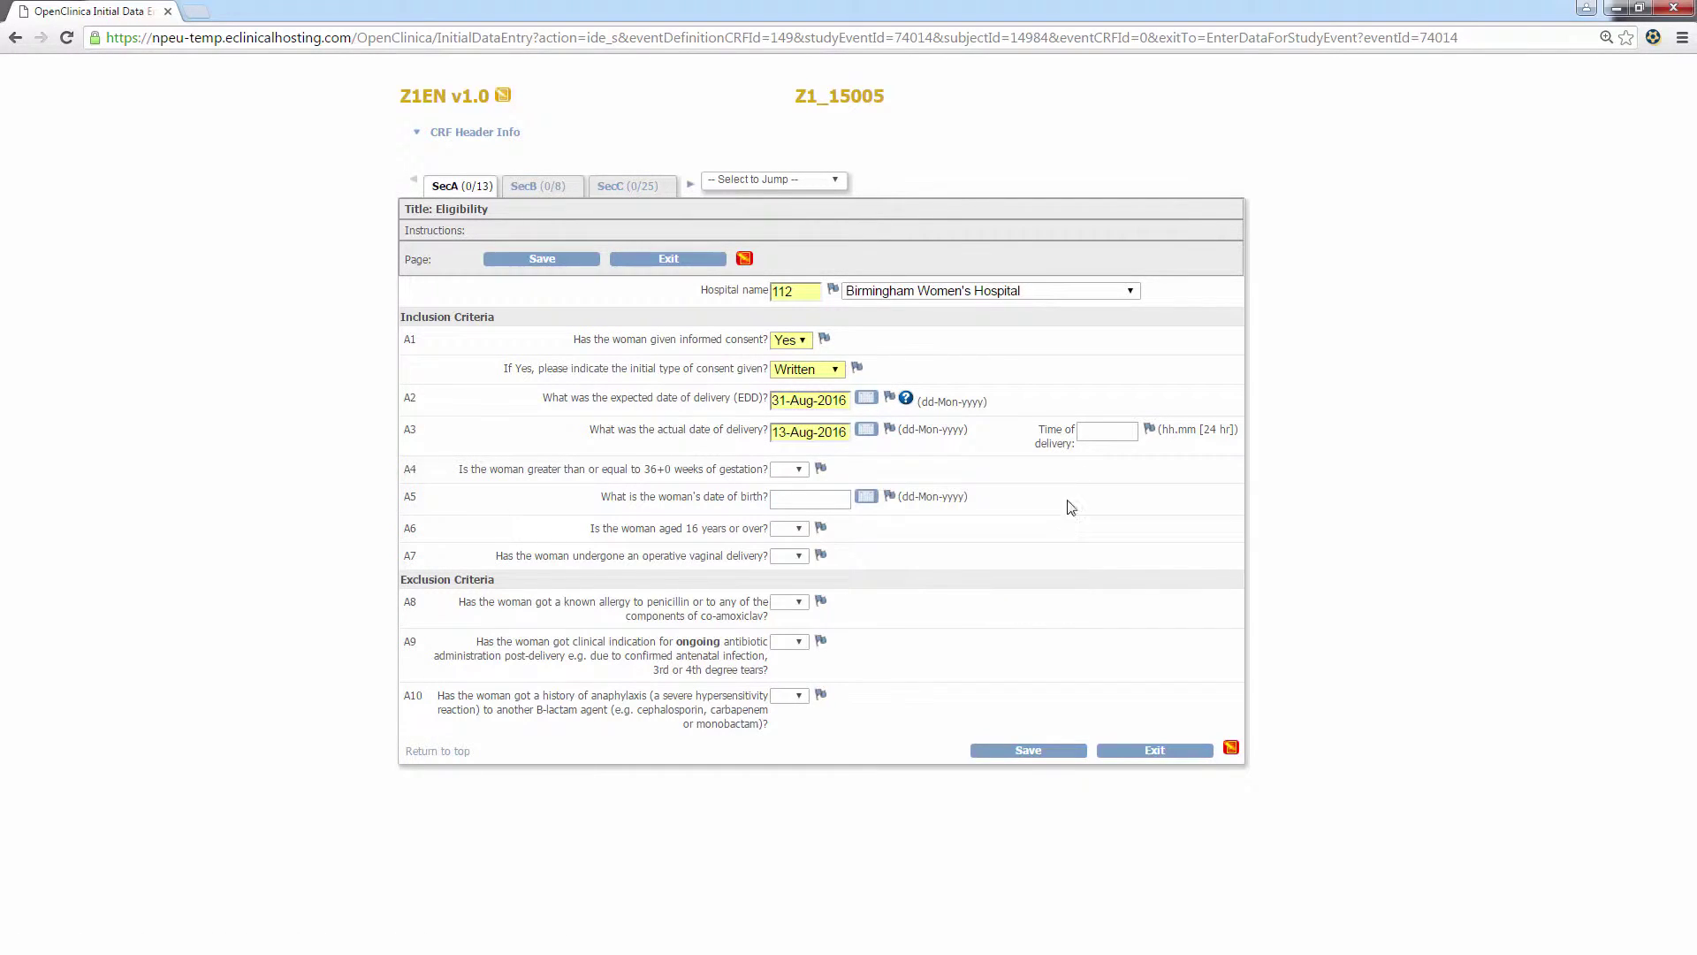
pyautogui.click(1104, 428)
pyautogui.write('23.03')
# Answer Yes to gestation question A4 and enter the woman's date of birth
pyautogui.click(798, 477)
pyautogui.click(798, 478)
pyautogui.click(784, 498)
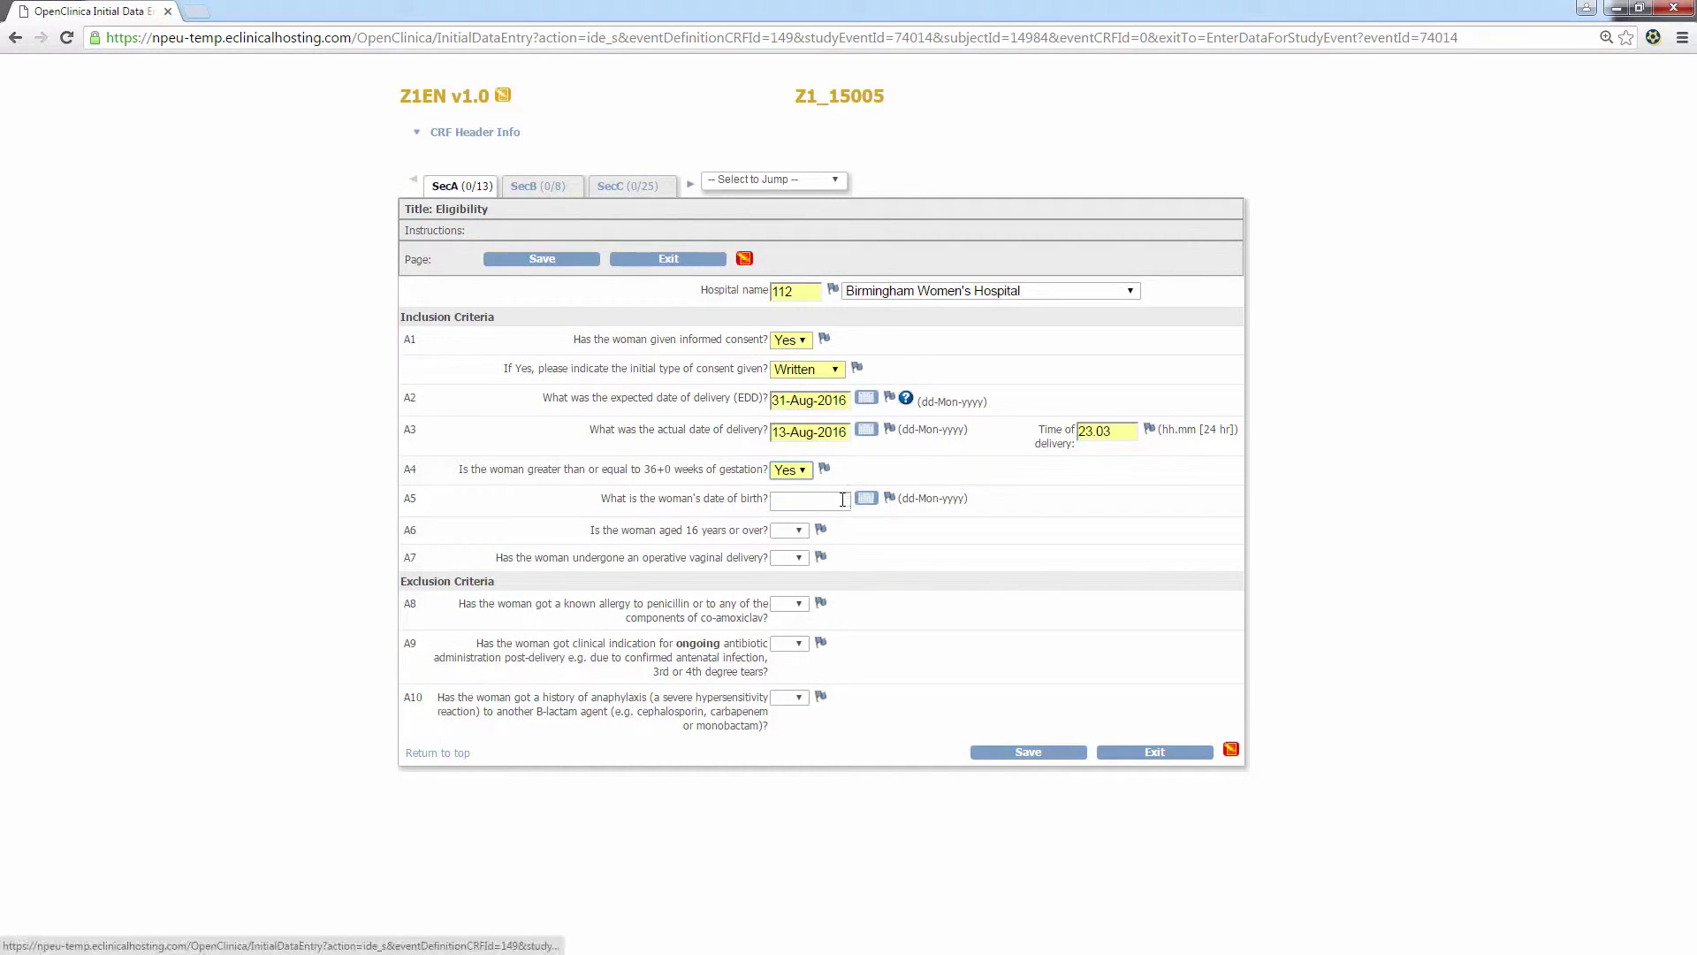
pyautogui.click(838, 501)
pyautogui.write('22-Feb')
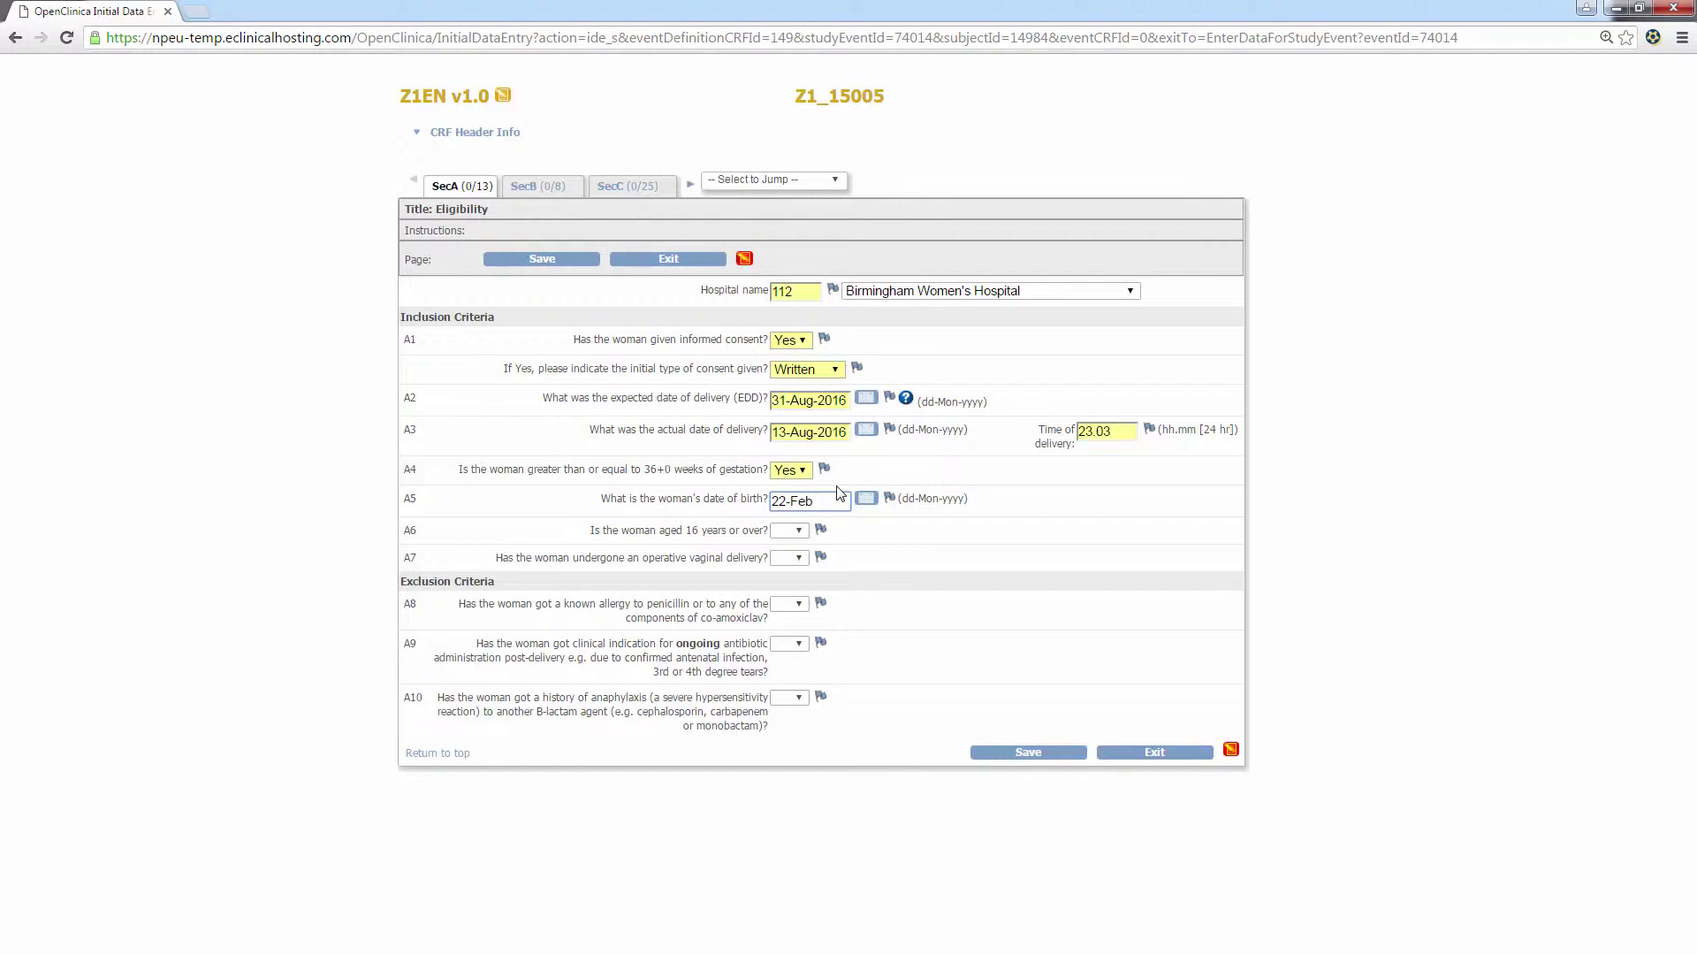
pyautogui.write('-1969')
# Answer Yes to A6 and A7, and No to exclusion questions A8, A9 and A10
pyautogui.click(794, 530)
pyautogui.click(787, 561)
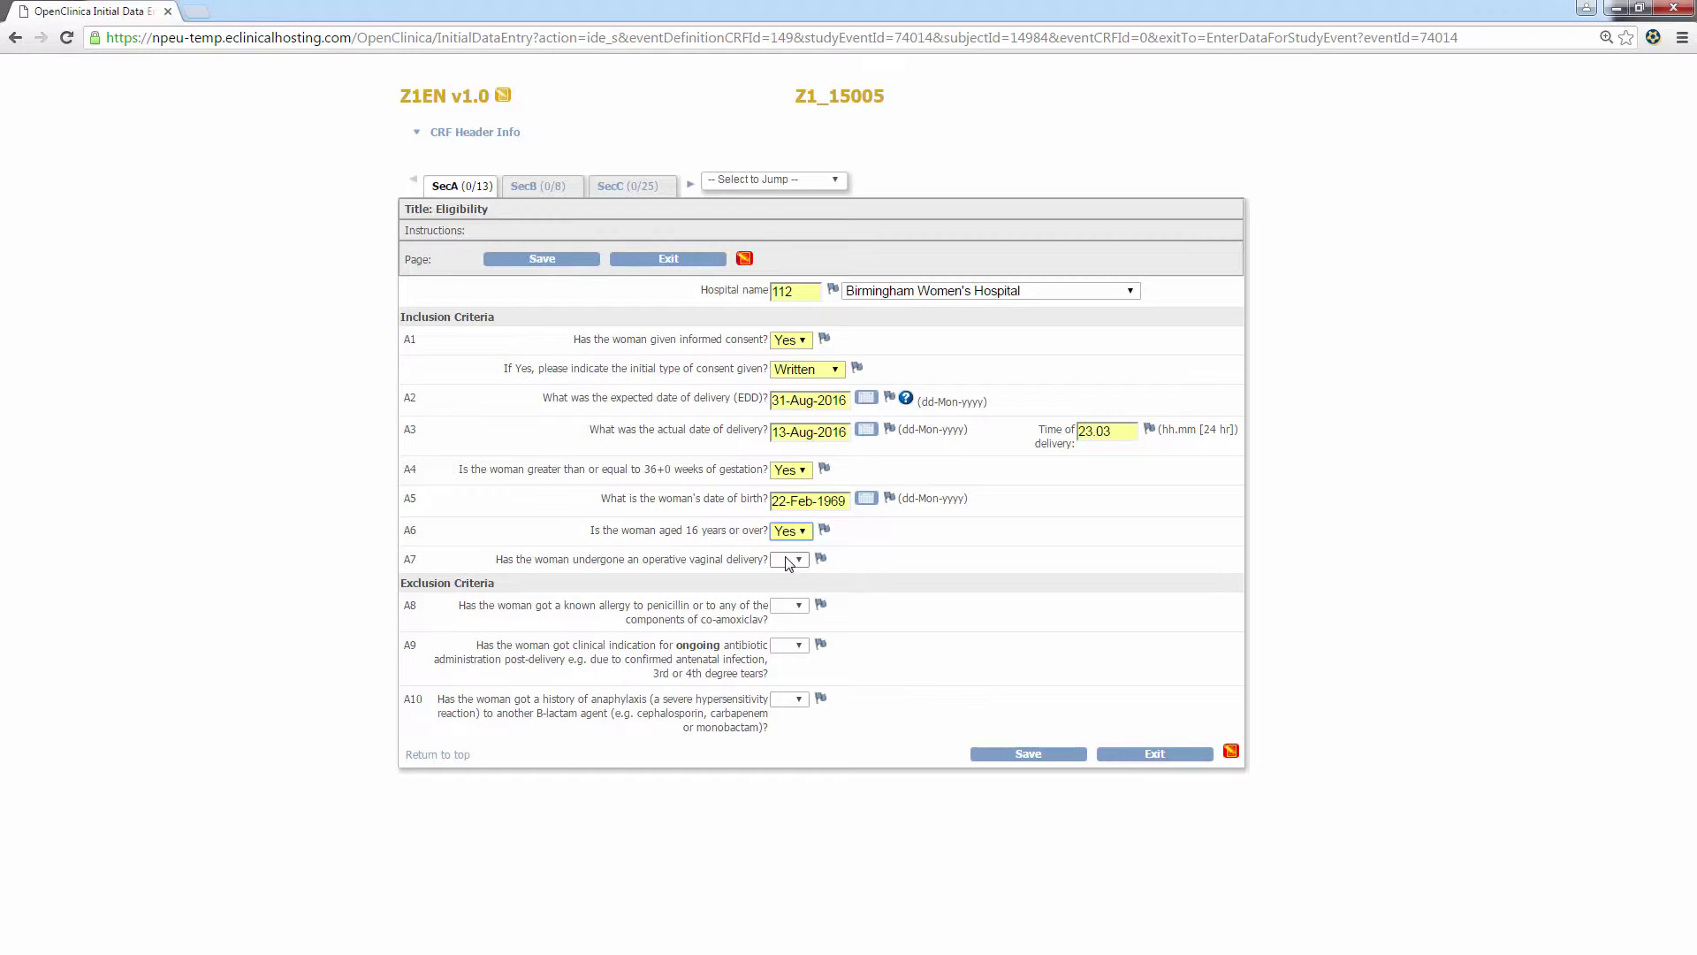
pyautogui.click(789, 561)
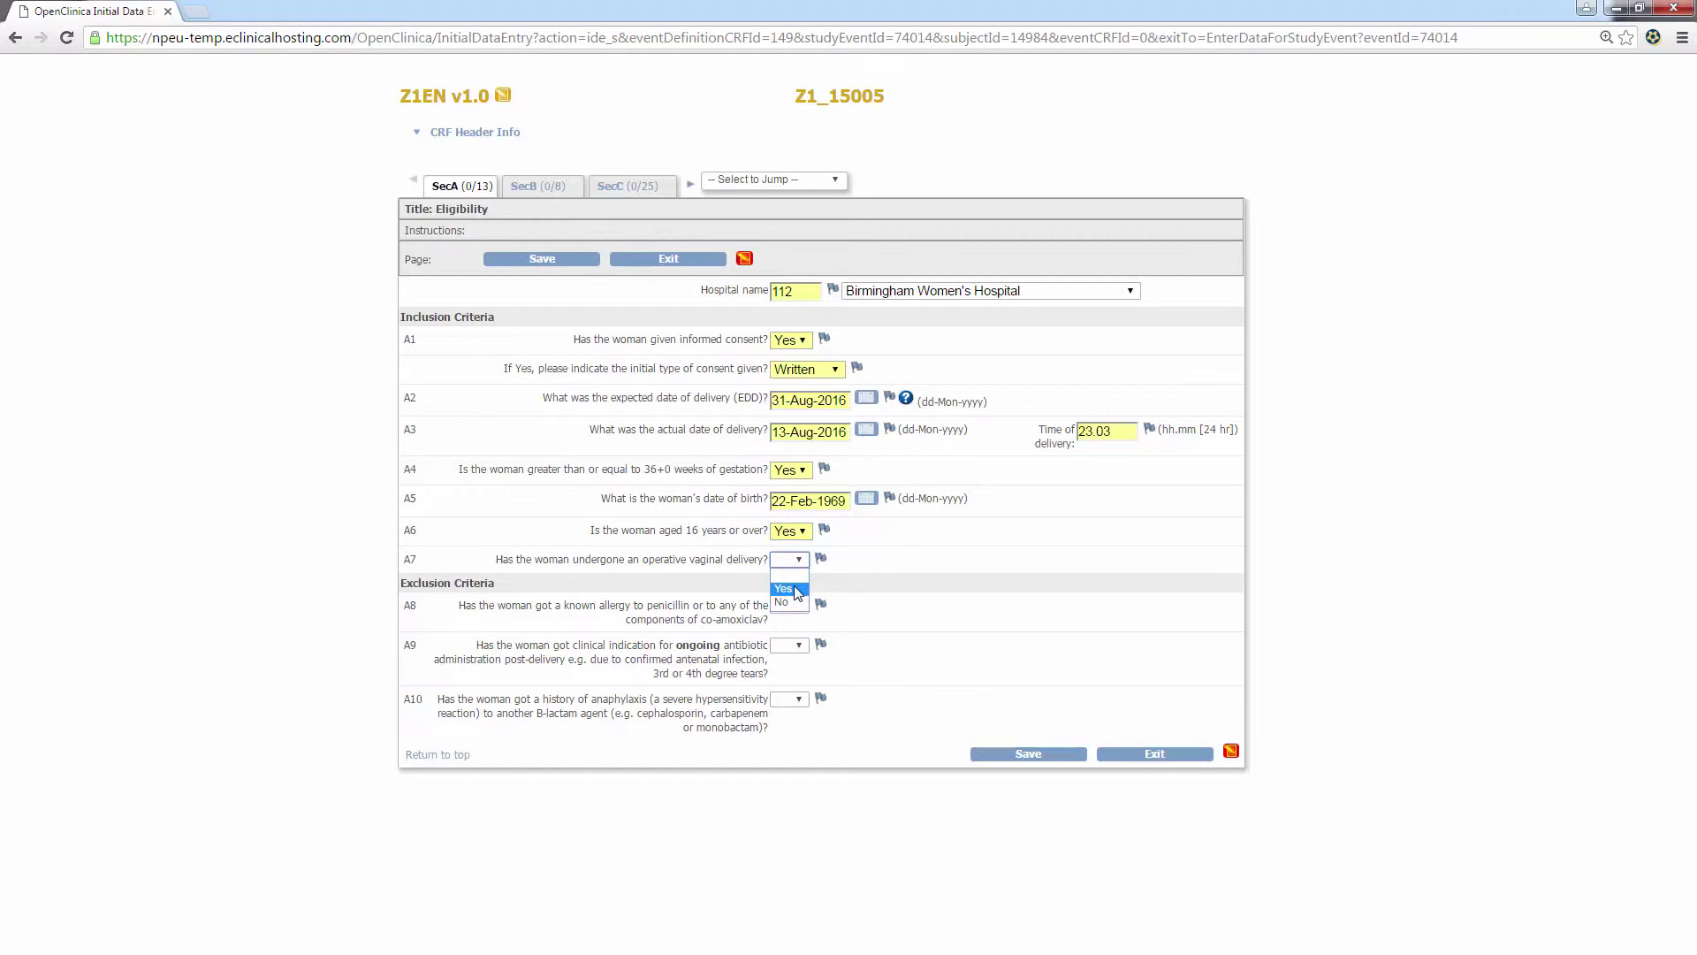
pyautogui.click(798, 590)
pyautogui.click(789, 606)
pyautogui.click(784, 649)
pyautogui.click(789, 646)
pyautogui.click(798, 688)
pyautogui.click(790, 701)
pyautogui.click(793, 745)
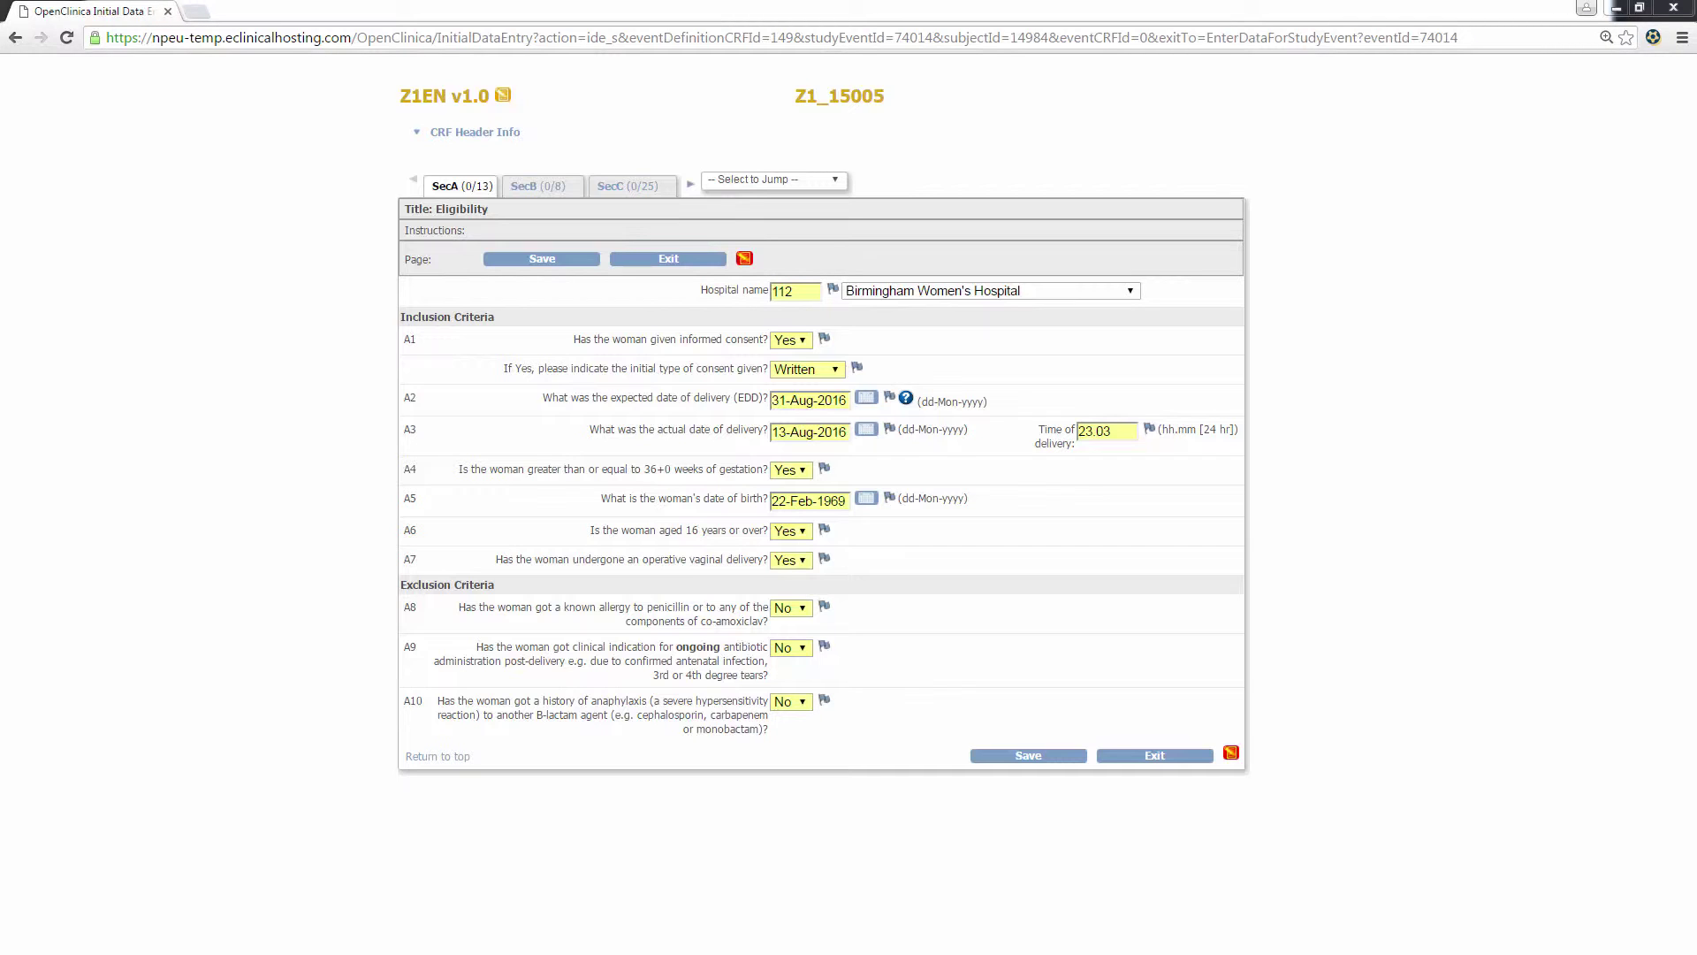
# Save Section A and set the ethnic group to '16. Any other ethnic group'
pyautogui.click(1006, 755)
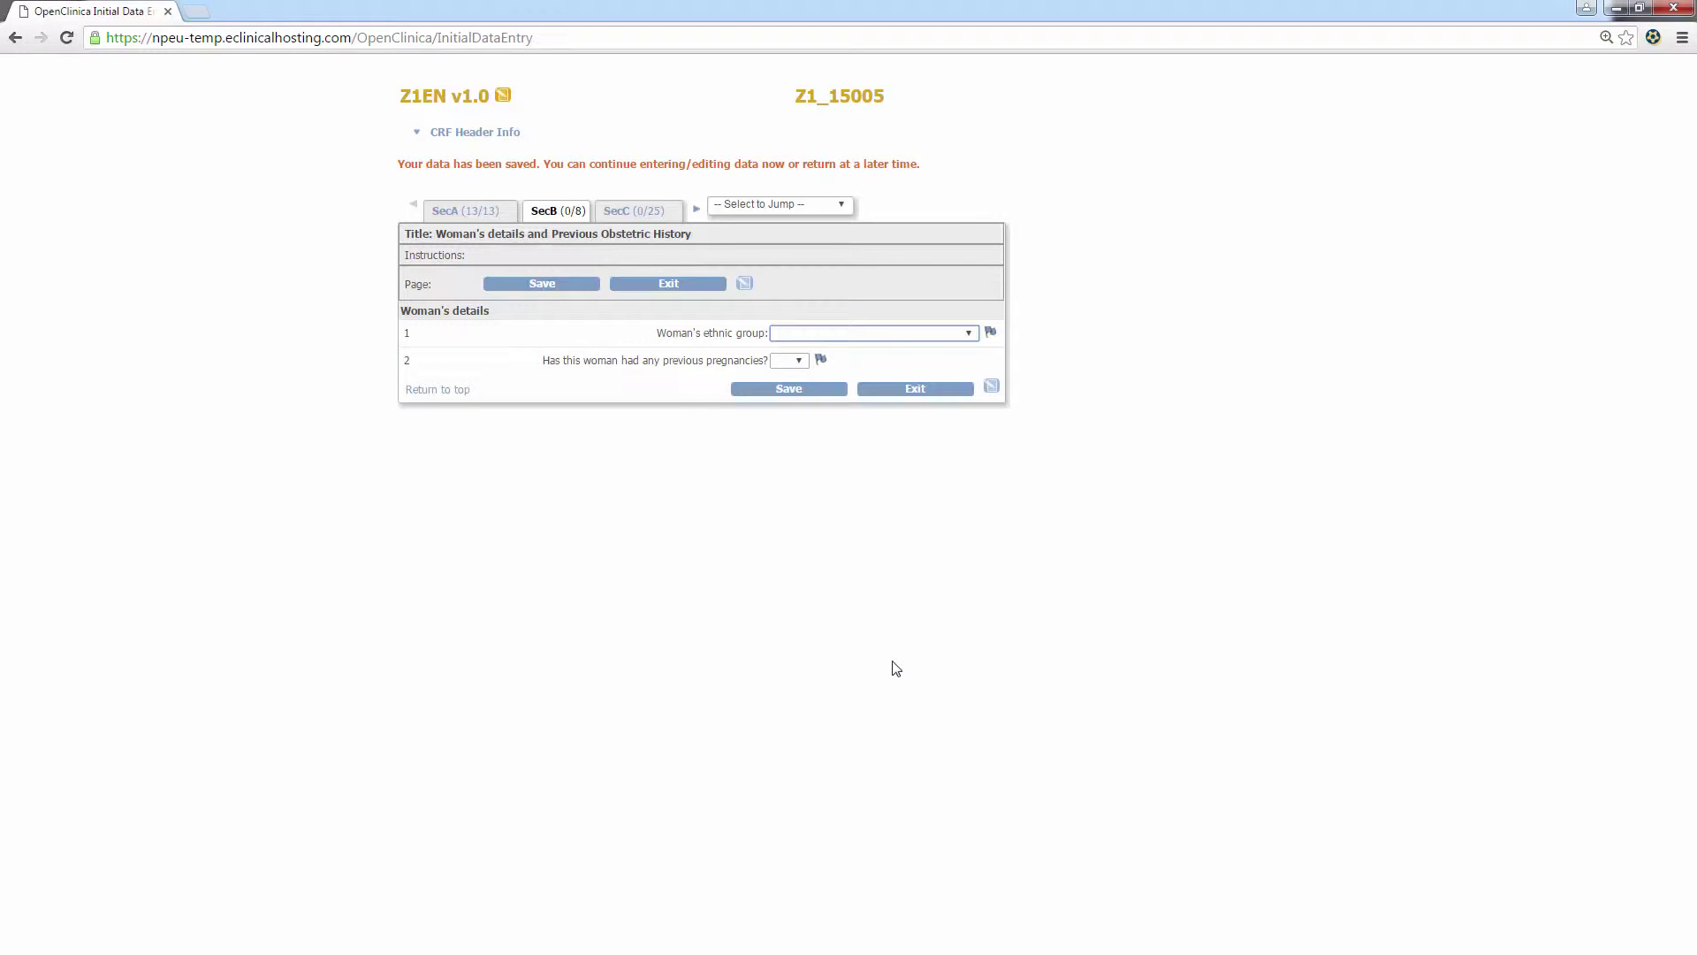
pyautogui.click(849, 333)
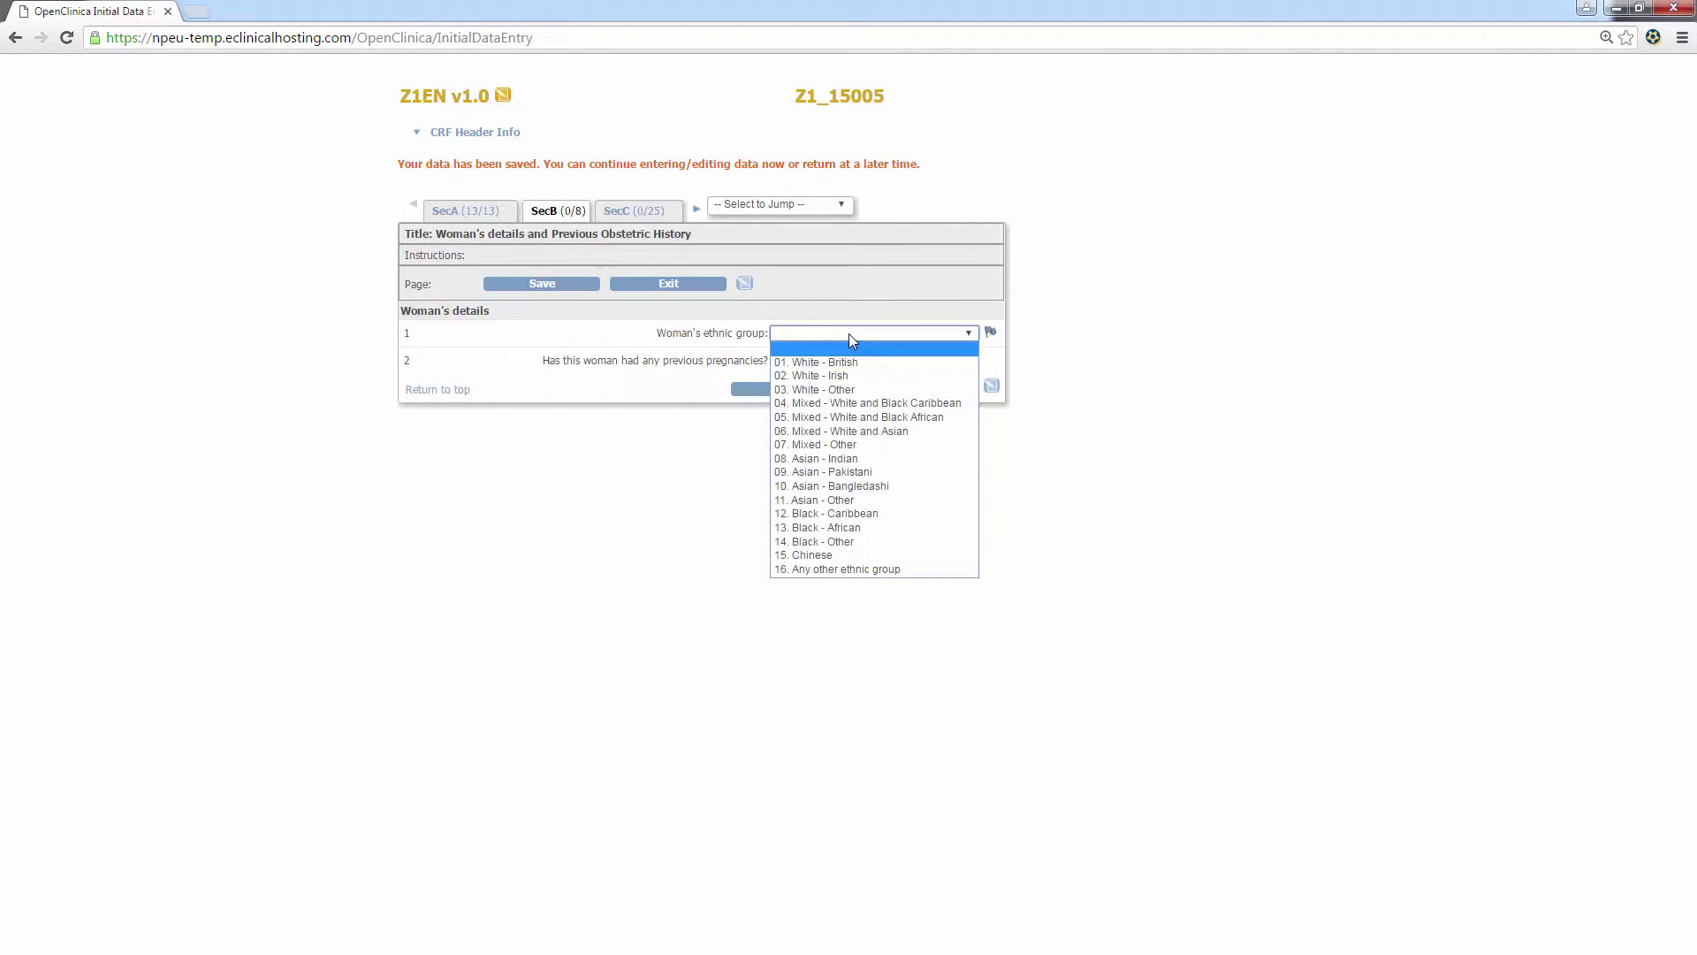
pyautogui.click(836, 569)
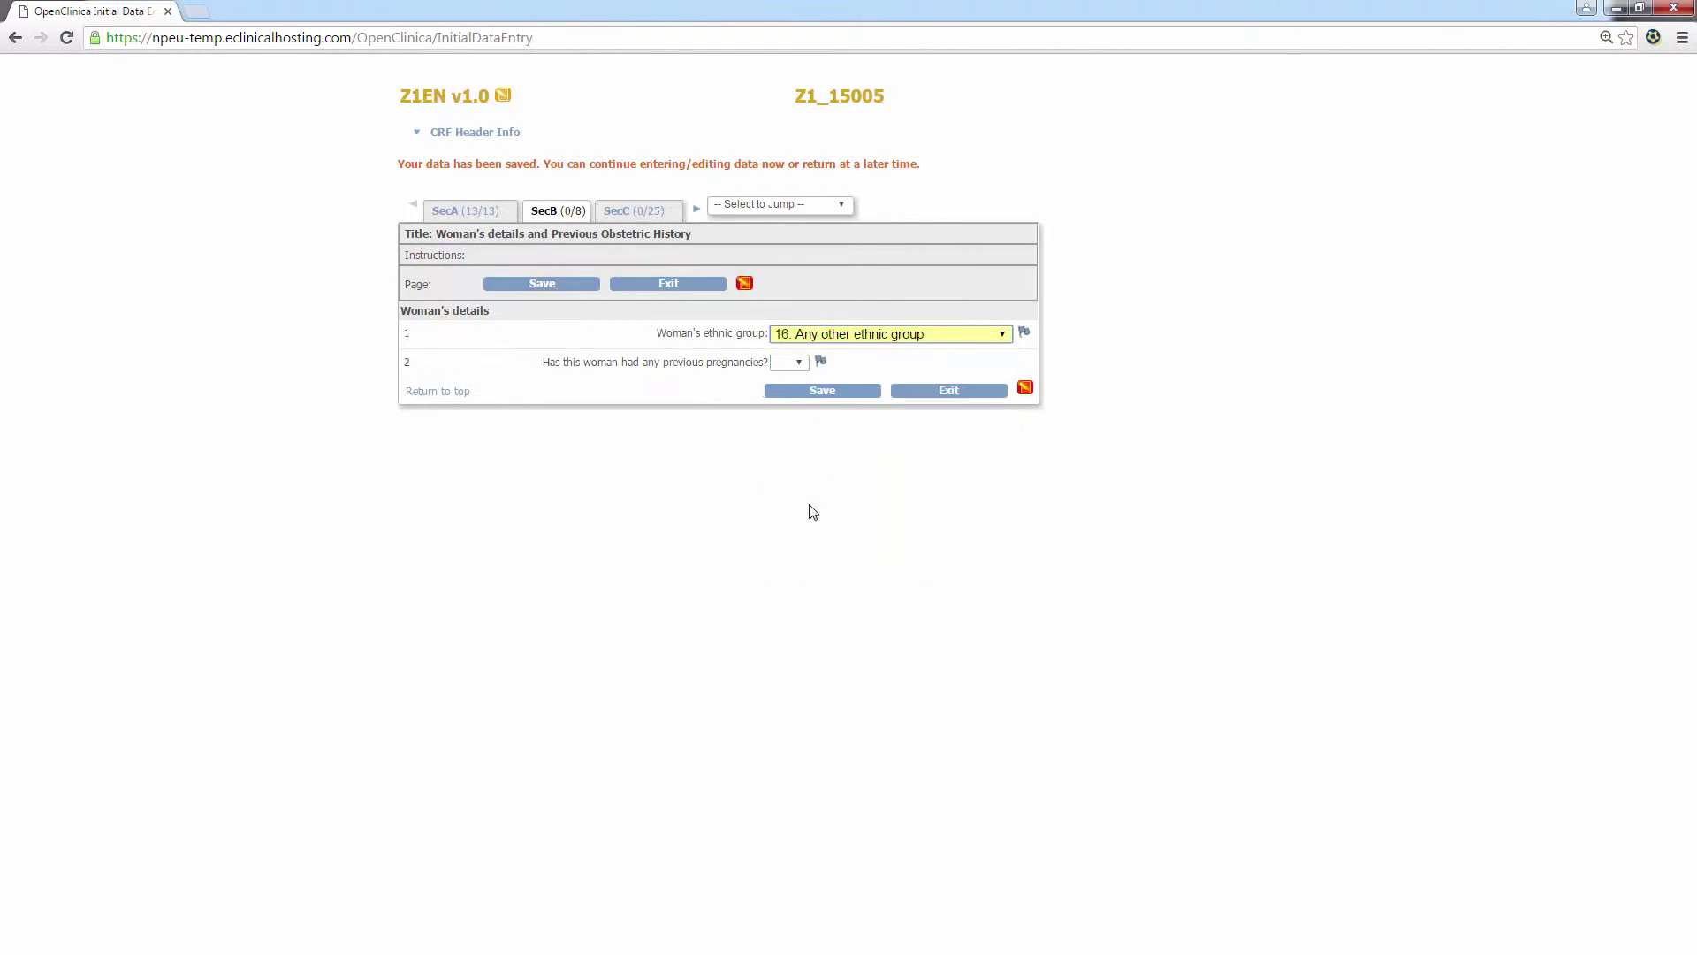
# Answer Yes to previous pregnancies: 11 completed over 22 weeks, 0 under 22 weeks
pyautogui.click(789, 362)
pyautogui.click(785, 408)
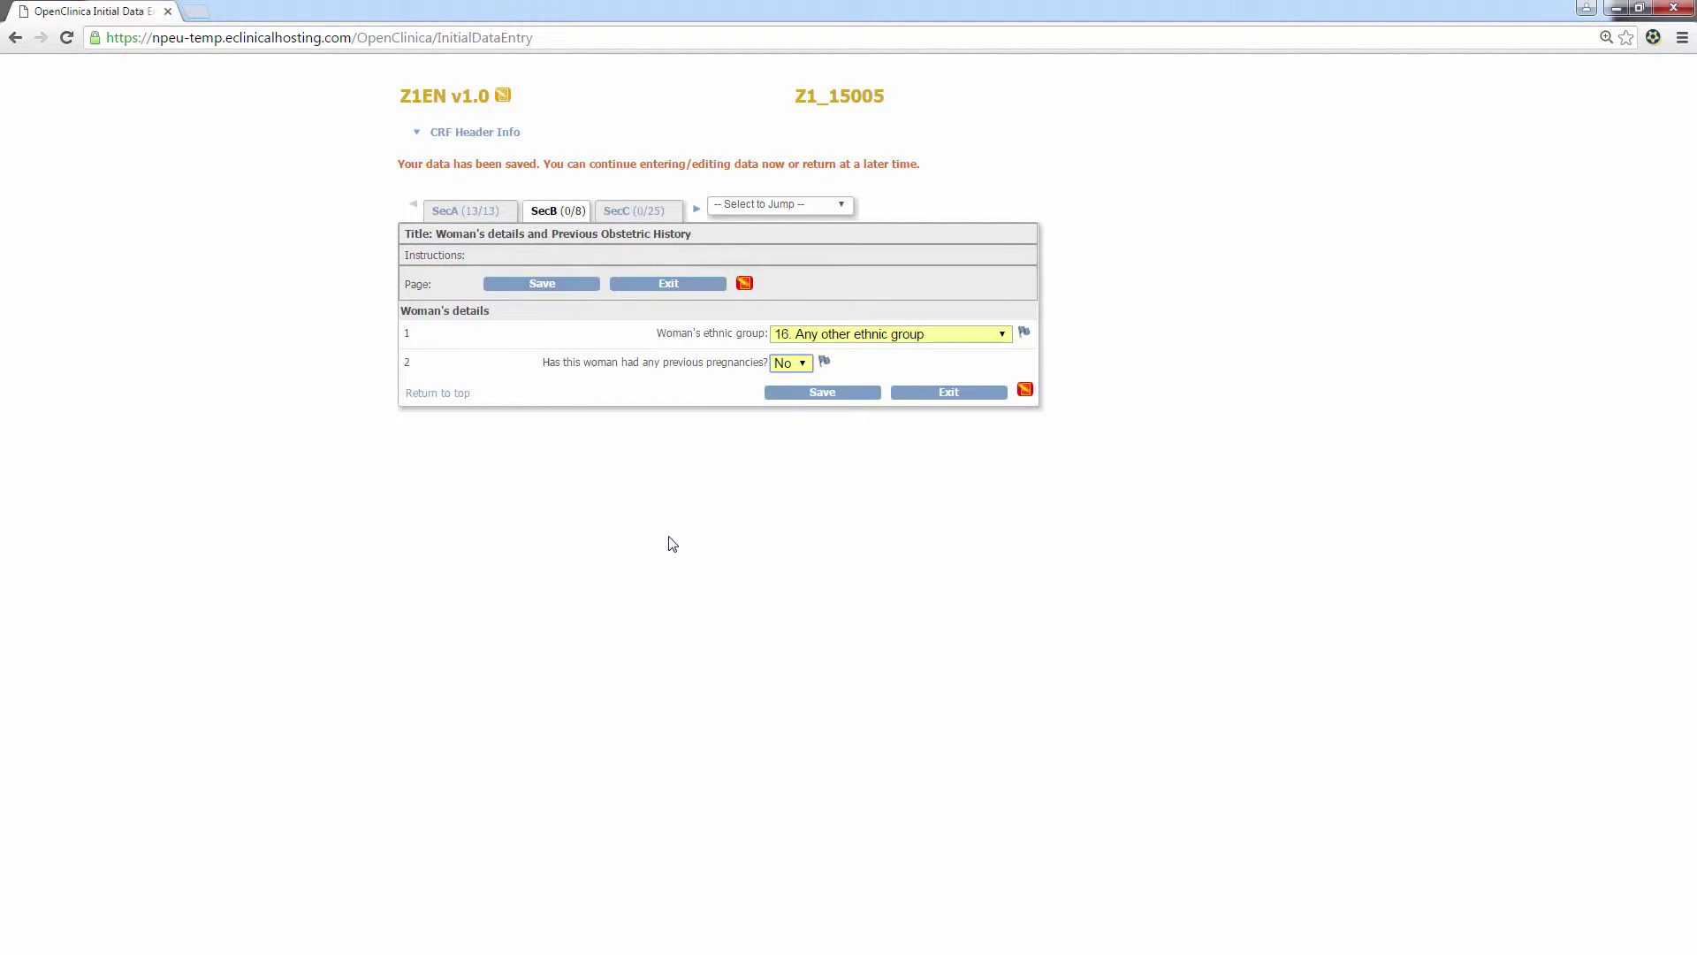
pyautogui.click(796, 363)
pyautogui.click(794, 394)
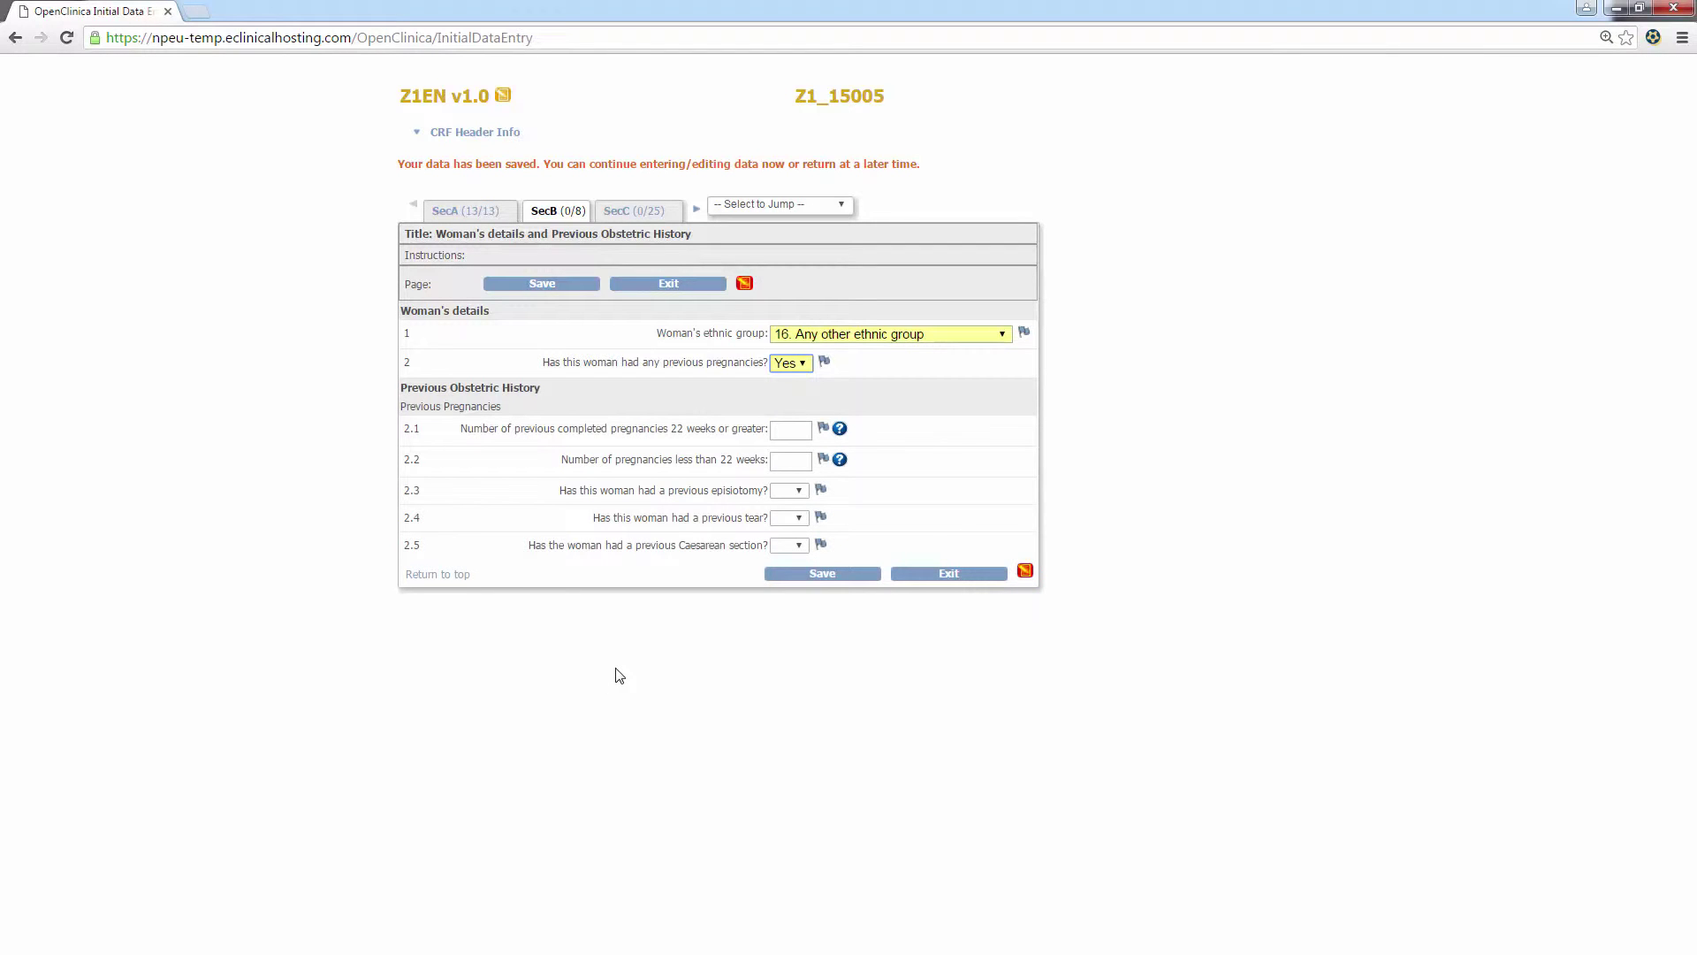
pyautogui.click(798, 430)
pyautogui.write('11')
pyautogui.click(782, 463)
pyautogui.write('0')
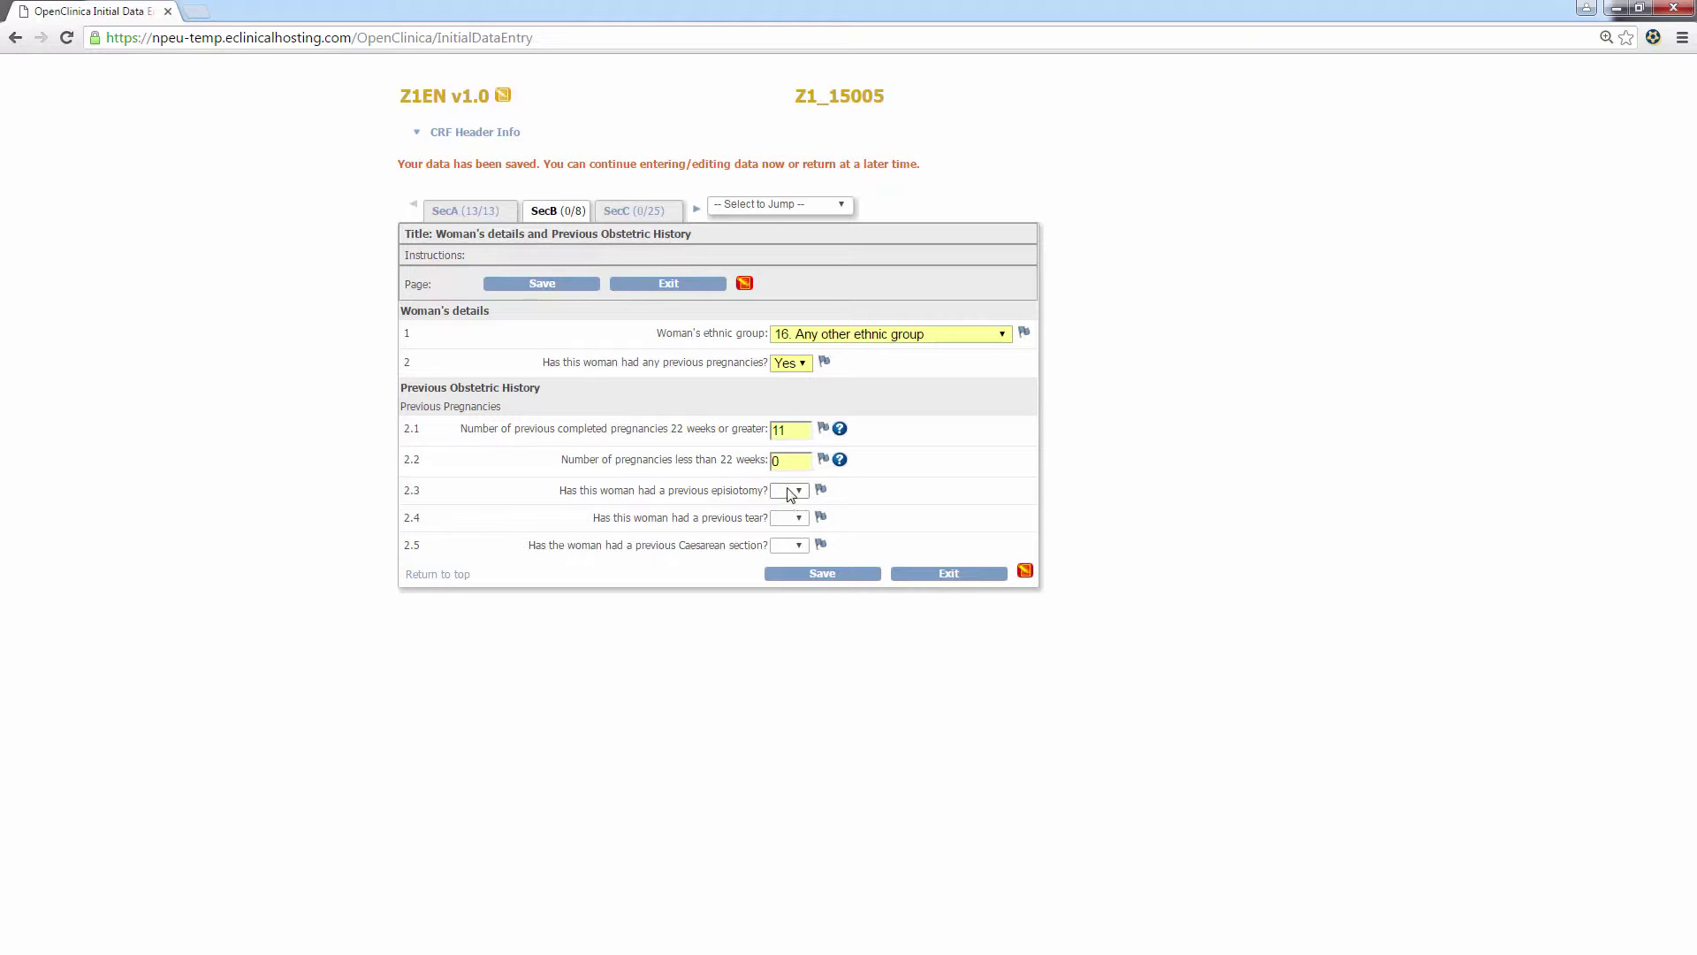
# Record no previous episiotomy and a 1st-degree worst tear, leave Caesarean blank, and save
pyautogui.click(792, 492)
pyautogui.click(783, 533)
pyautogui.click(791, 522)
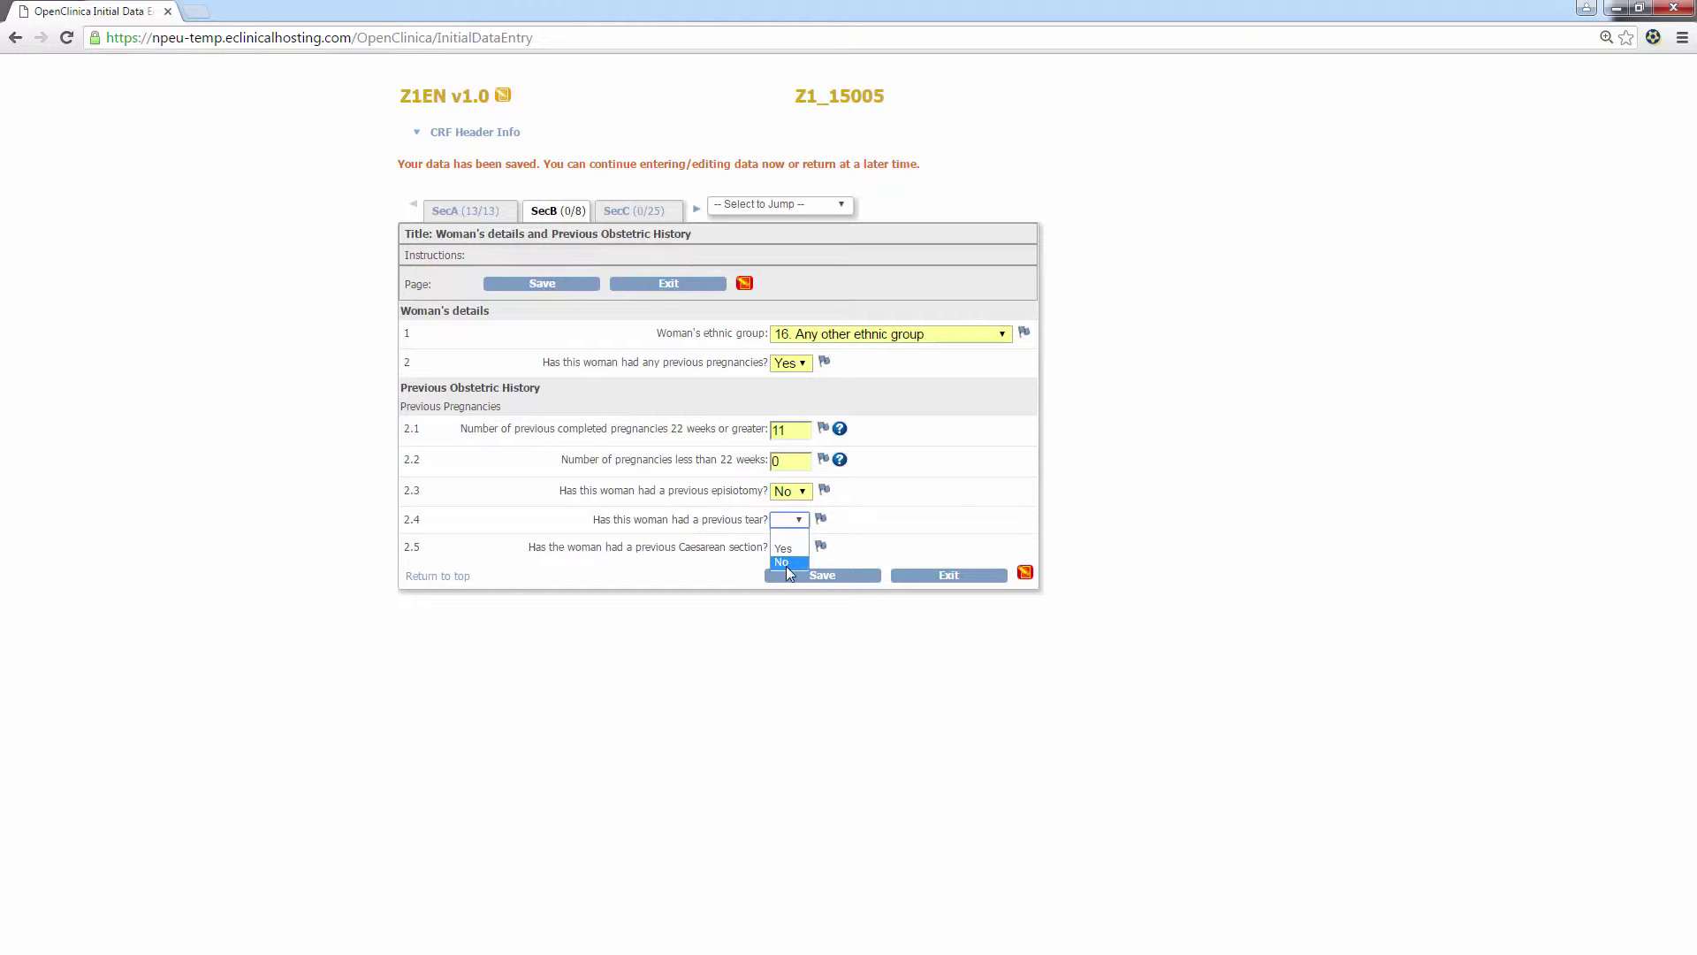
pyautogui.click(783, 548)
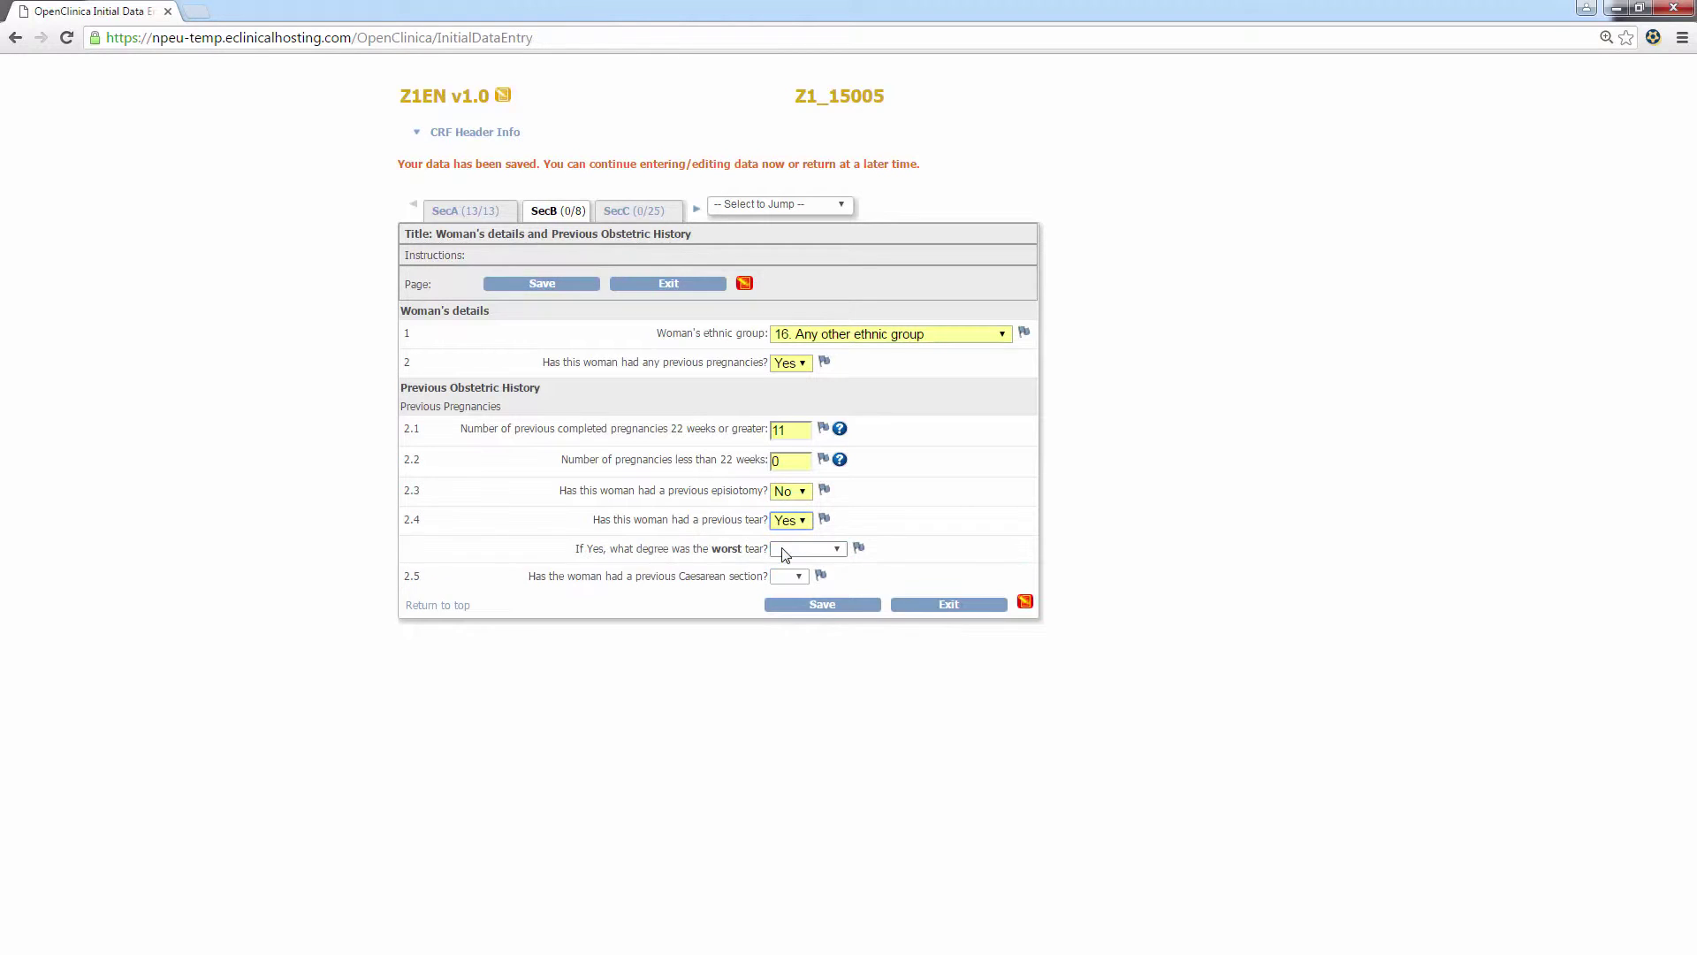
pyautogui.click(798, 551)
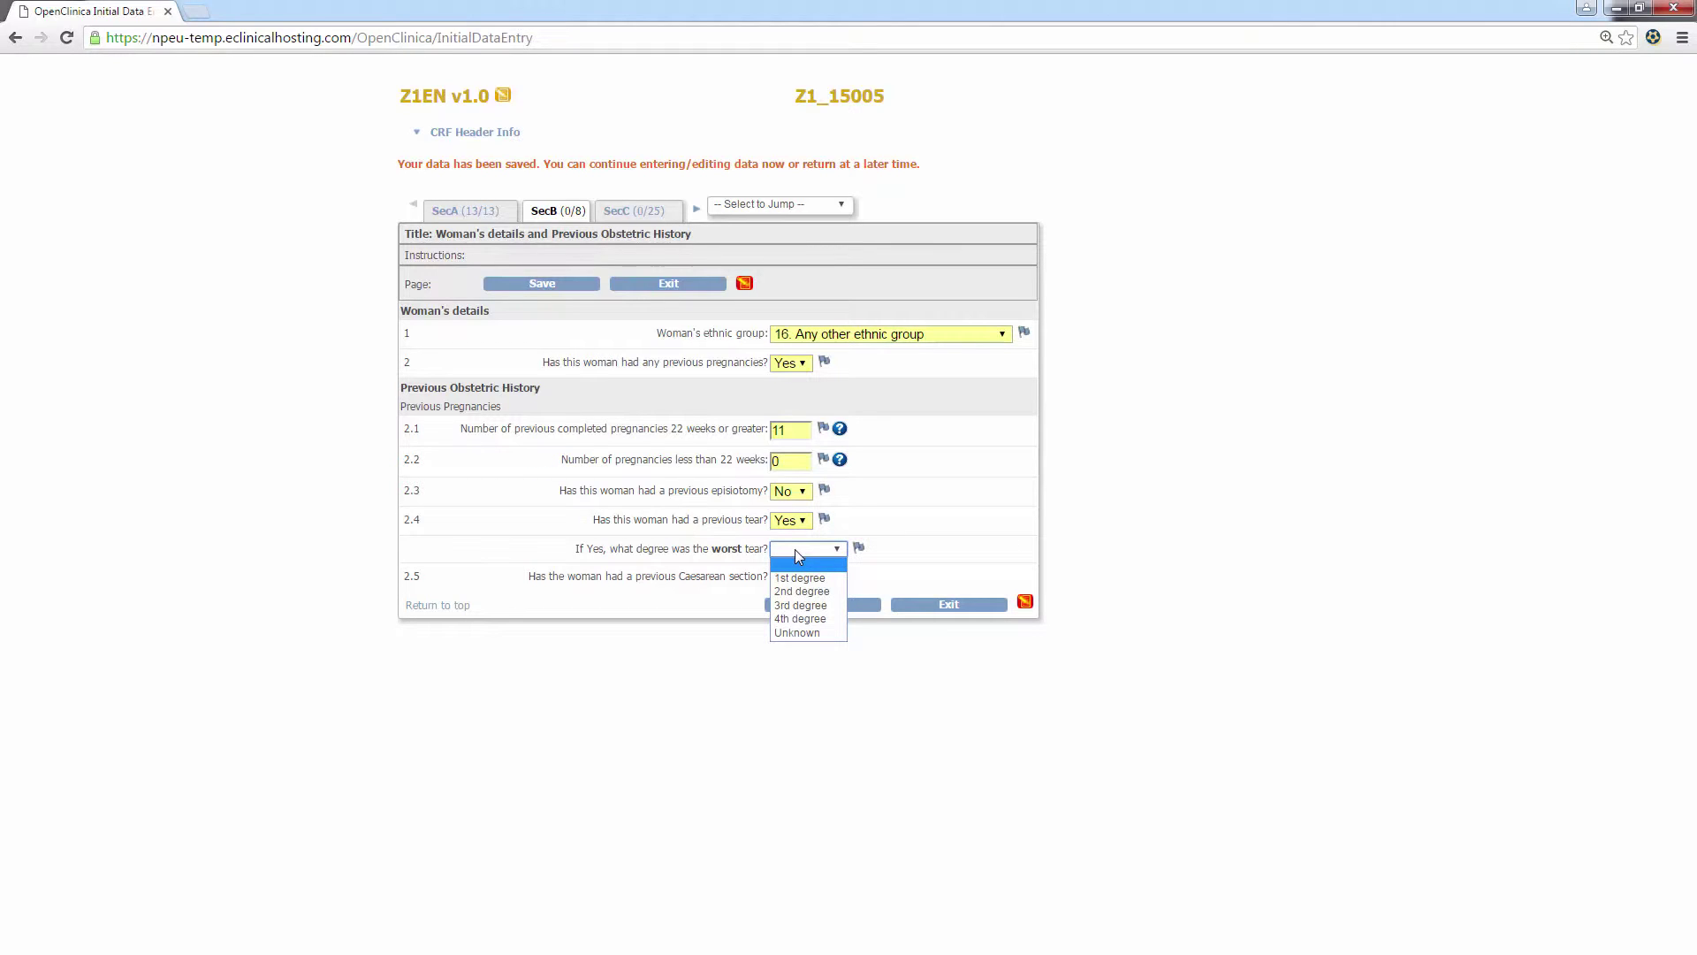
pyautogui.click(801, 579)
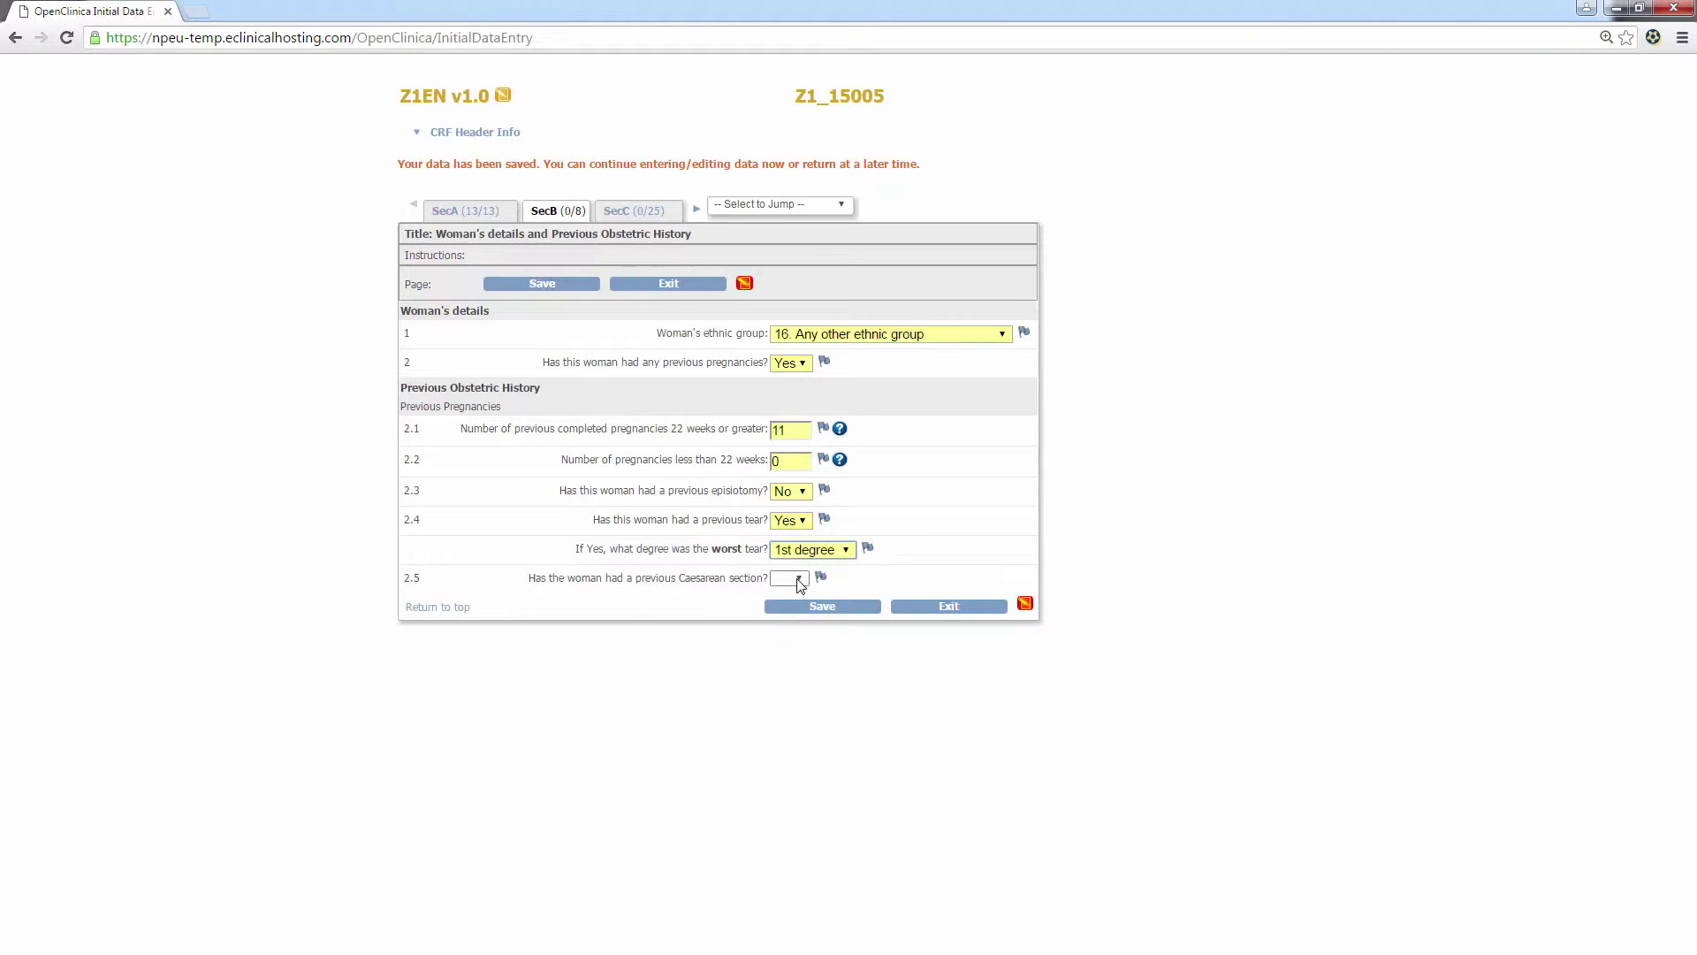
pyautogui.click(791, 578)
pyautogui.click(707, 573)
pyautogui.click(637, 600)
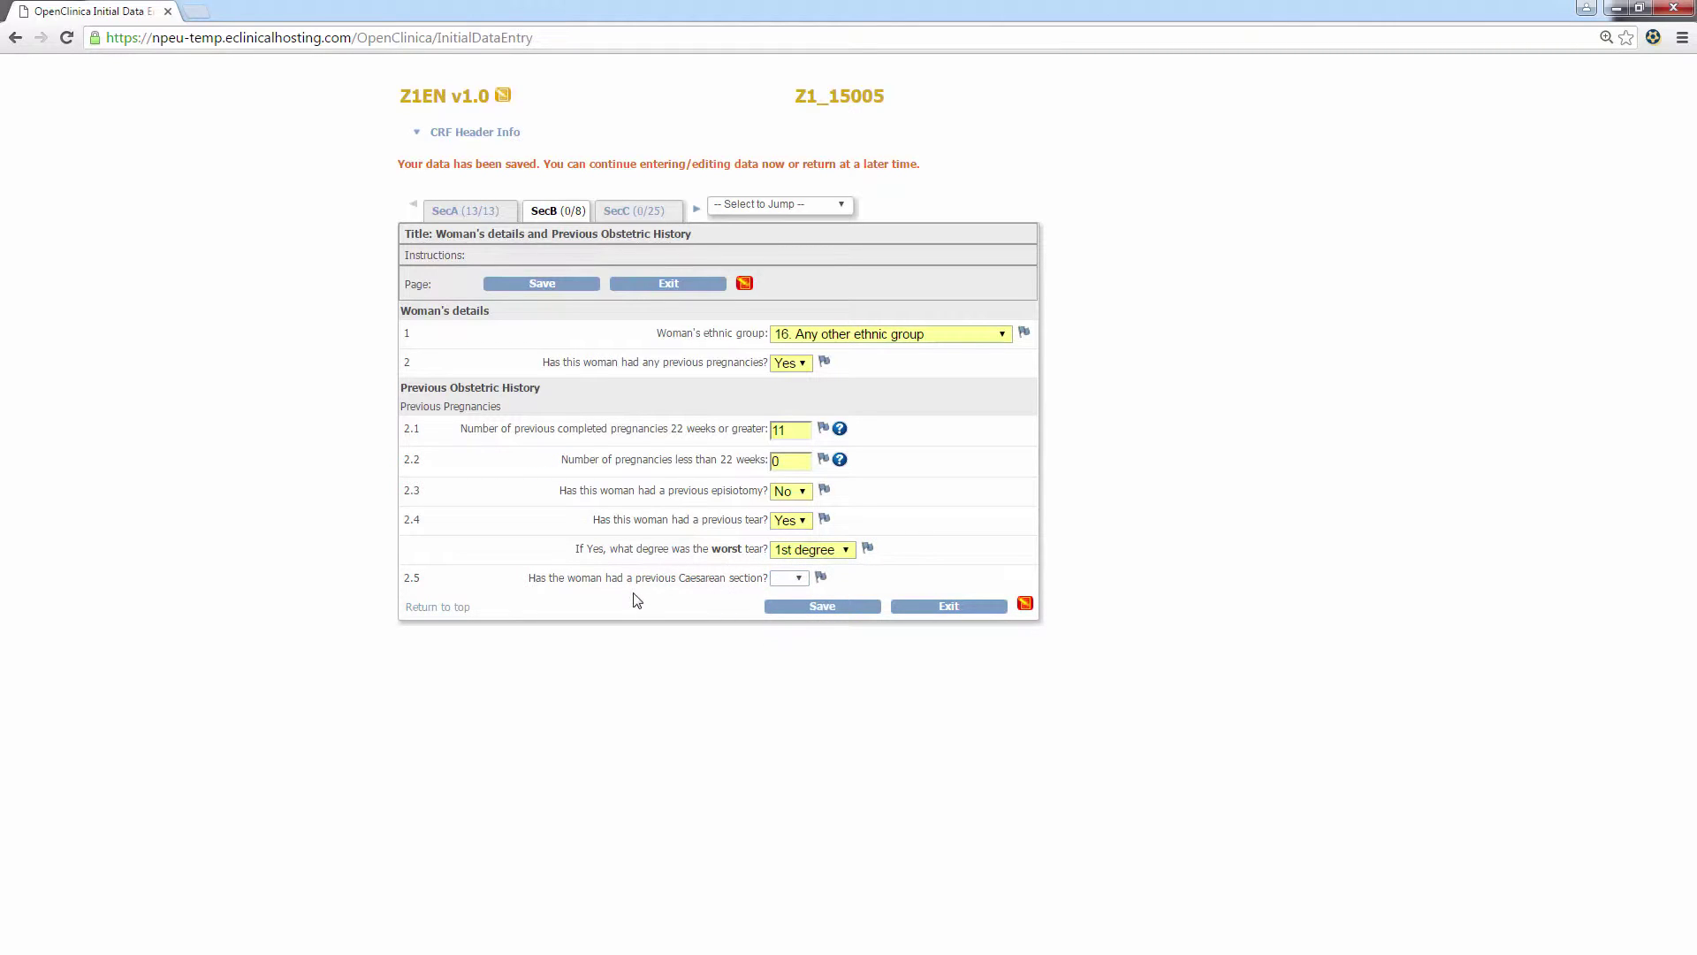
pyautogui.click(821, 606)
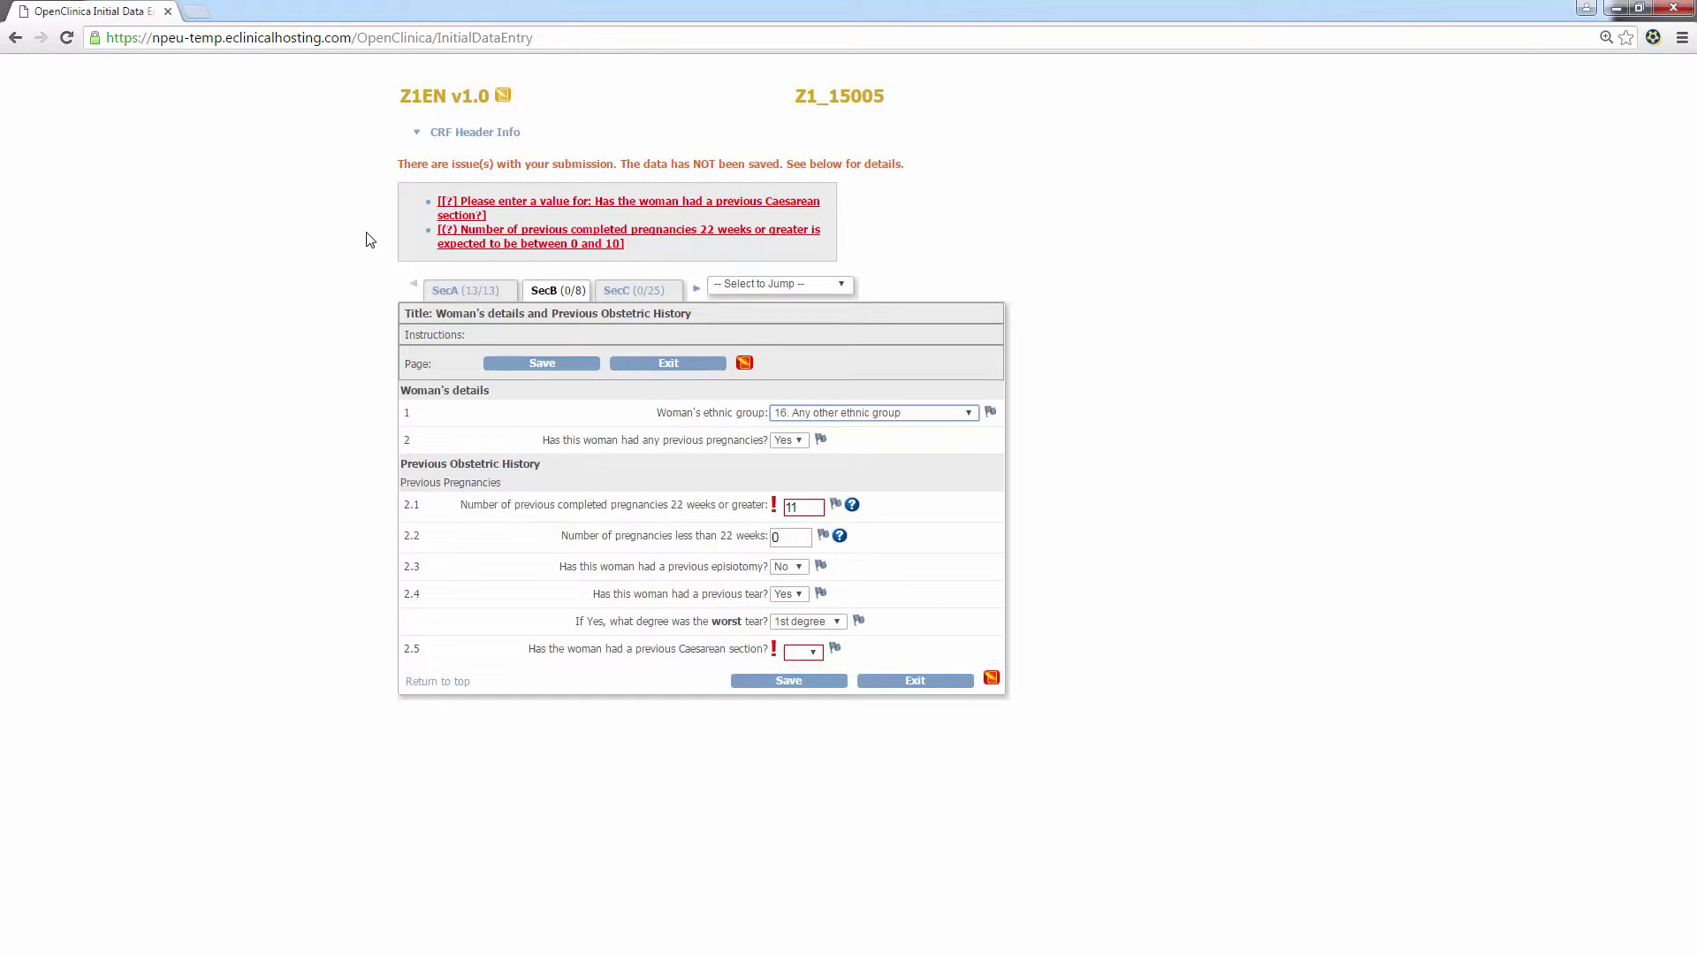
# Change completed pregnancies from 11 to 1 and save Section B again
pyautogui.moveTo(823, 507); pyautogui.dragTo(762, 495)
pyautogui.write('1')
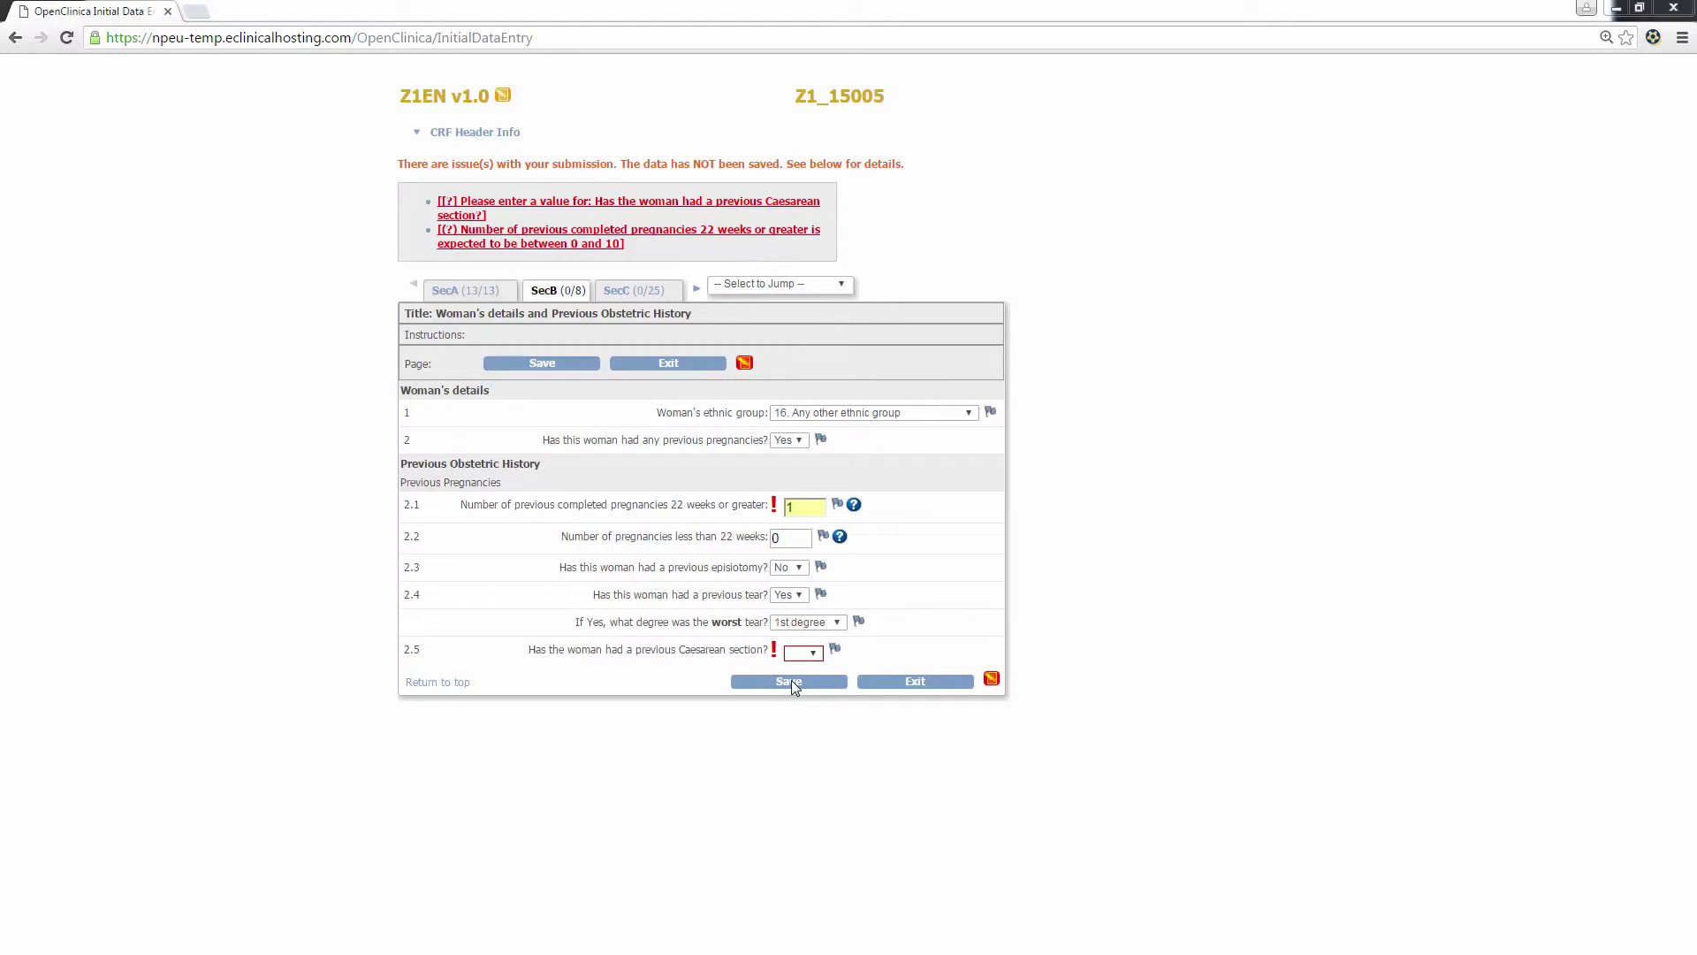
pyautogui.click(791, 682)
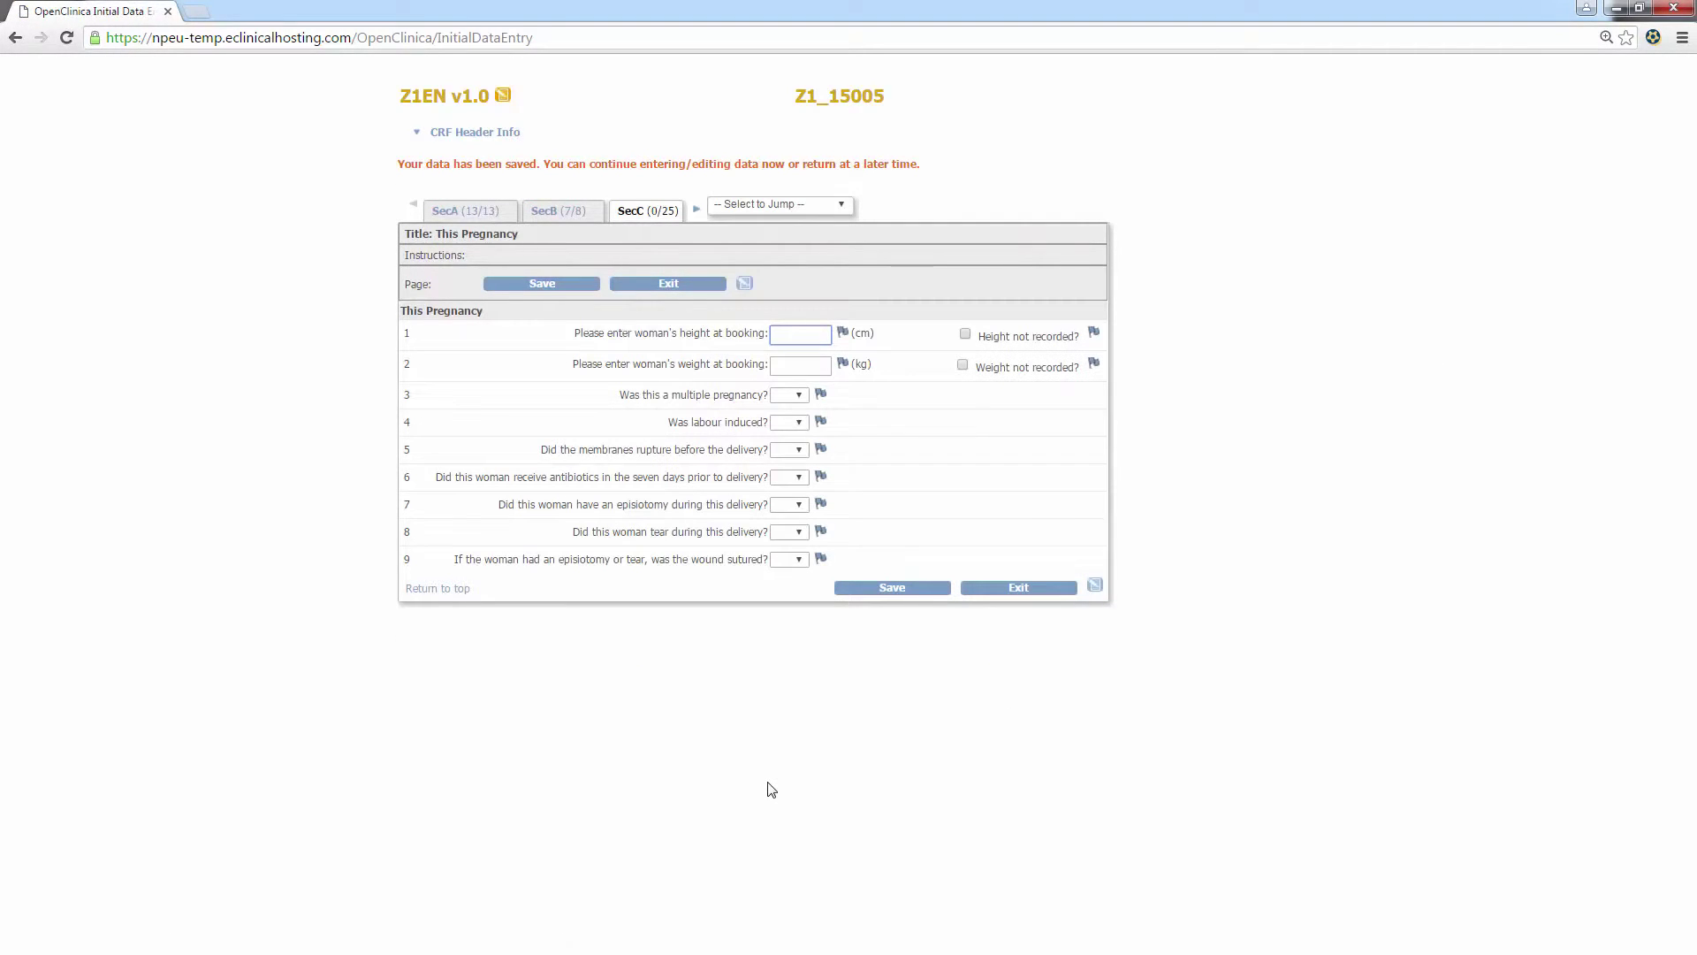
# Review the saved obstetric history section, then go to the This Pregnancy section
pyautogui.click(576, 217)
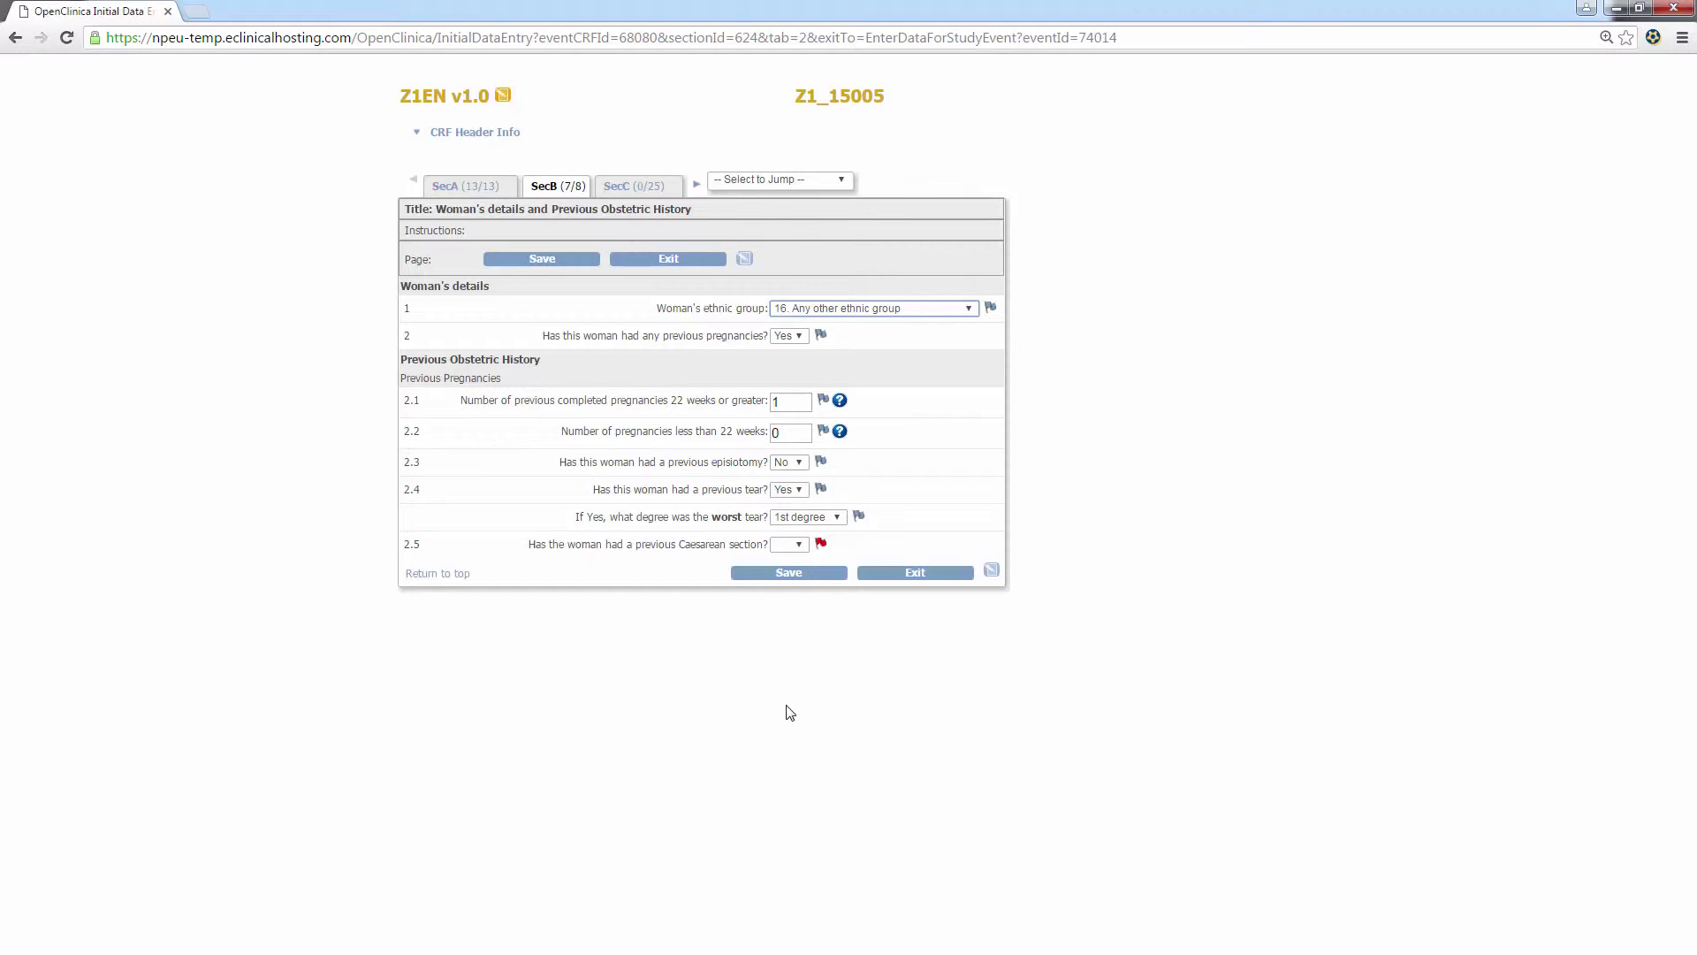
pyautogui.click(635, 187)
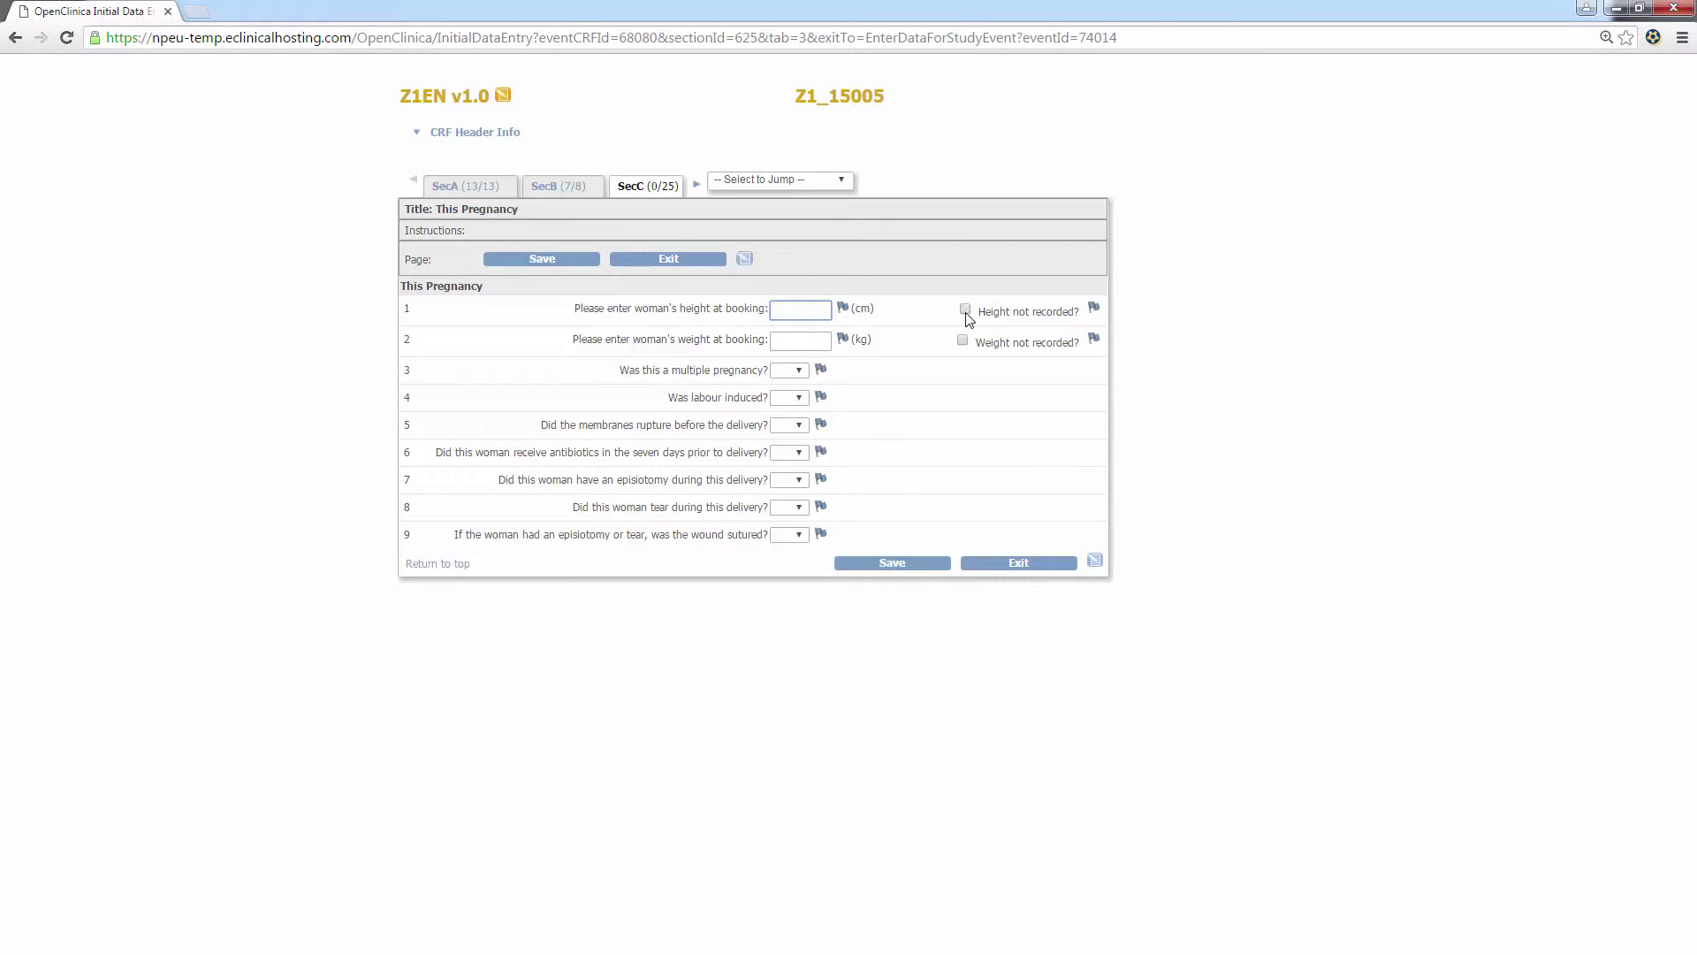
# Enter booking height 201 and weight 68, and answer No to multiple pregnancy
pyautogui.write('201')
pyautogui.press('Tab')
pyautogui.write('68')
pyautogui.press('Tab')
pyautogui.press('n')
# Answer Yes to labour induced, No to early membrane rupture, Yes to antibiotics
pyautogui.click(788, 398)
pyautogui.click(783, 427)
pyautogui.press('Tab')
pyautogui.press('n')
pyautogui.press('Tab')
pyautogui.press('y')
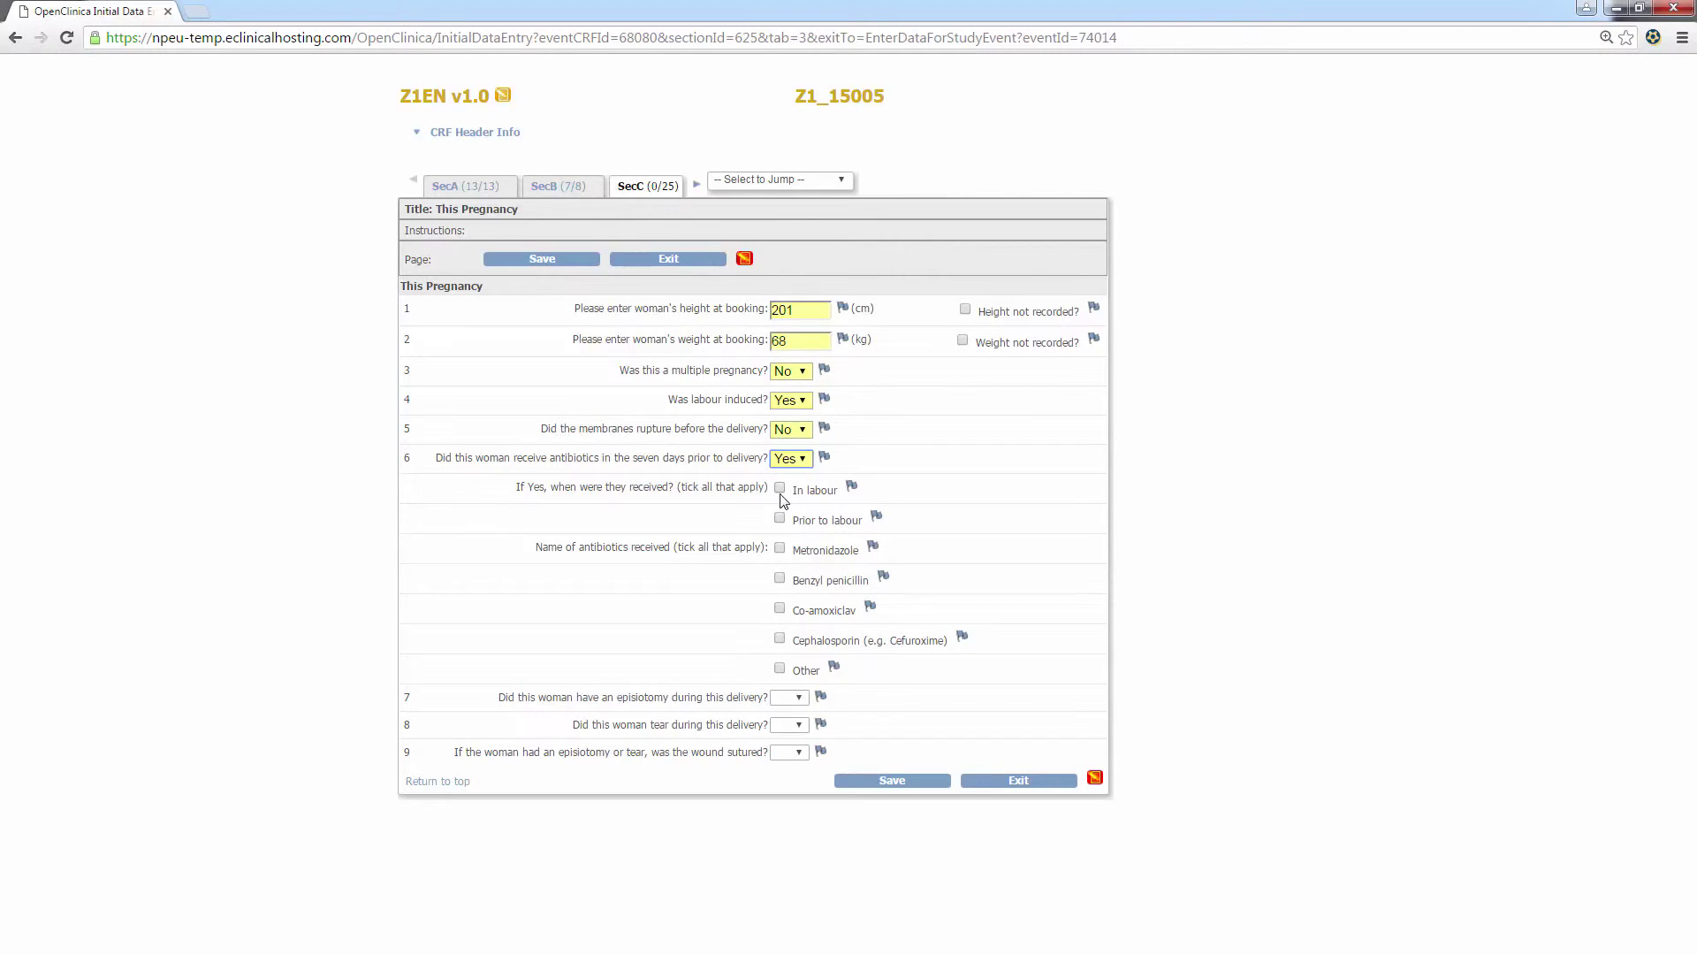
# Tick In labour and Prior to labour timing, plus Metronidazole and Benzyl penicillin
pyautogui.click(780, 487)
pyautogui.click(780, 517)
pyautogui.click(780, 547)
pyautogui.click(780, 577)
# Answer Yes to episiotomy, tear and wound sutured, then save Section C
pyautogui.click(789, 697)
pyautogui.click(783, 726)
pyautogui.press('Tab')
pyautogui.press('y')
pyautogui.press('Tab')
pyautogui.press('Tab')
pyautogui.press('y')
pyautogui.click(831, 812)
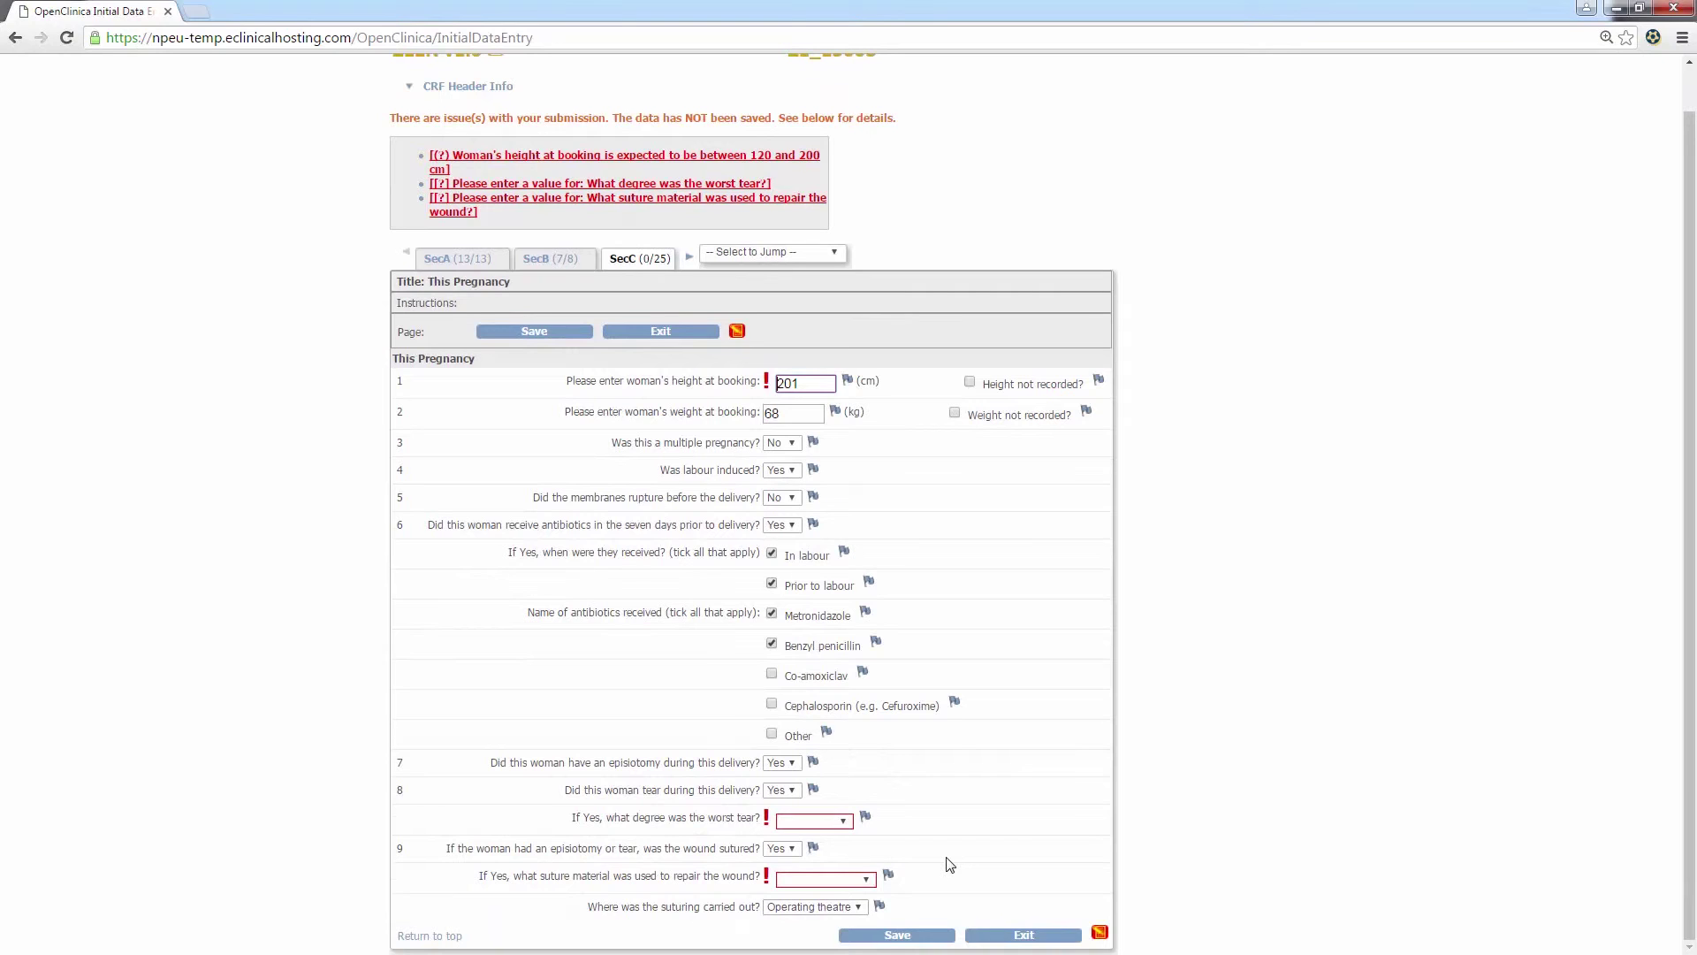
pyautogui.click(887, 937)
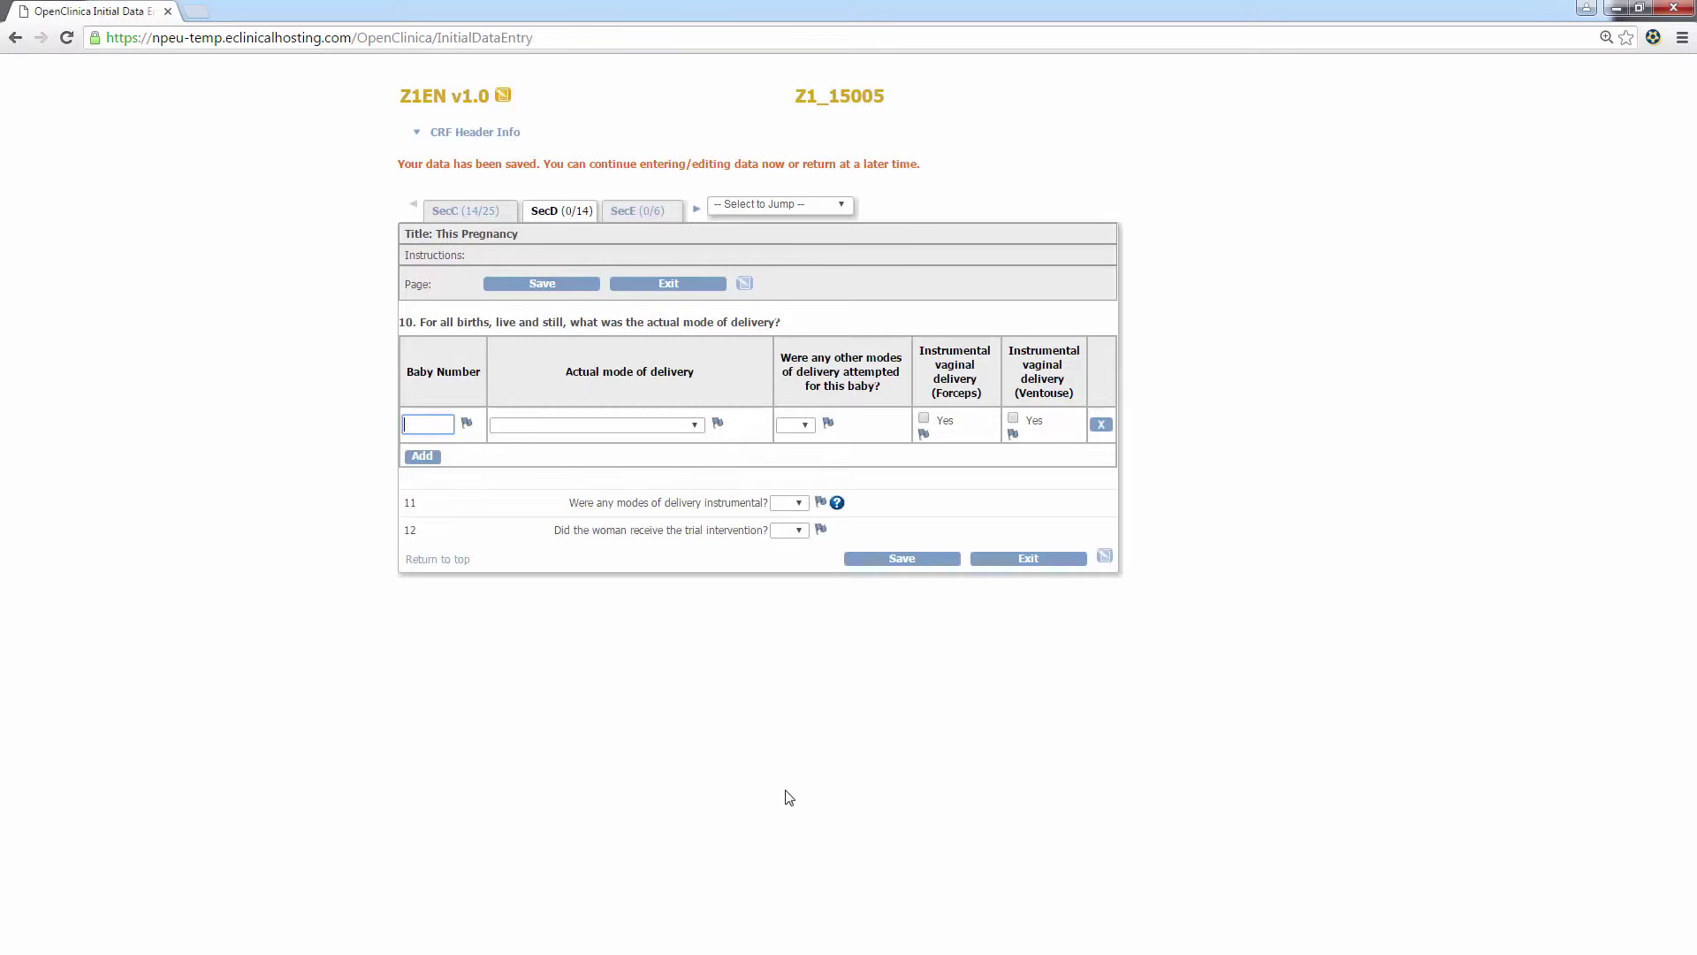
# Enter baby 1 as Spontaneous vaginal delivery with Ventouse attempted, and add a second baby row
pyautogui.write('1')
pyautogui.click(601, 426)
pyautogui.click(566, 453)
pyautogui.click(795, 425)
pyautogui.click(794, 447)
pyautogui.click(1013, 418)
pyautogui.click(421, 456)
pyautogui.write('2')
pyautogui.click(610, 461)
pyautogui.click(566, 489)
pyautogui.click(795, 461)
pyautogui.click(790, 509)
# Clear the delivery entries, untick the attempted modes and remove the second baby row
pyautogui.doubleClick(428, 461)
pyautogui.press('BackSpace')
pyautogui.doubleClick(428, 424)
pyautogui.press('BackSpace')
pyautogui.click(610, 461)
pyautogui.click(566, 475)
pyautogui.click(924, 418)
pyautogui.click(1013, 418)
pyautogui.click(1101, 460)
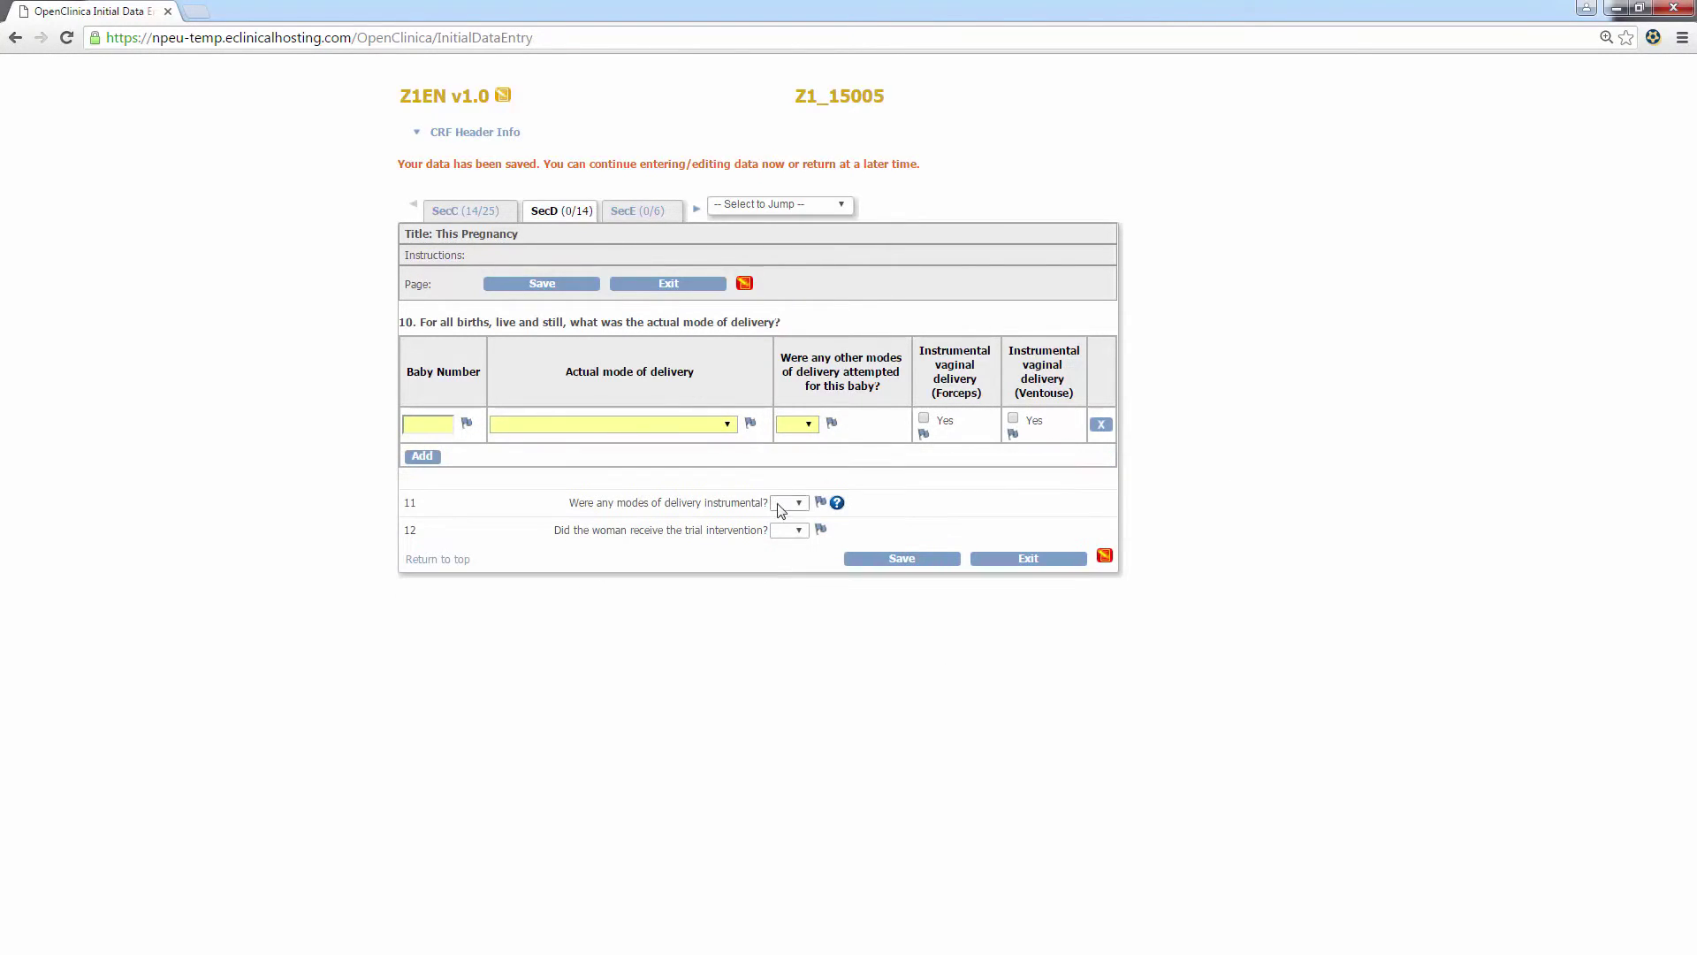
pyautogui.click(789, 502)
pyautogui.click(428, 425)
# Re-enter baby 1 with Forceps attempted, instrumental delivery Yes, reason 'Other medical reasons'
pyautogui.write('1')
pyautogui.click(610, 424)
pyautogui.click(579, 457)
pyautogui.click(797, 424)
pyautogui.click(792, 456)
pyautogui.click(924, 418)
pyautogui.click(790, 502)
pyautogui.click(787, 528)
pyautogui.click(780, 593)
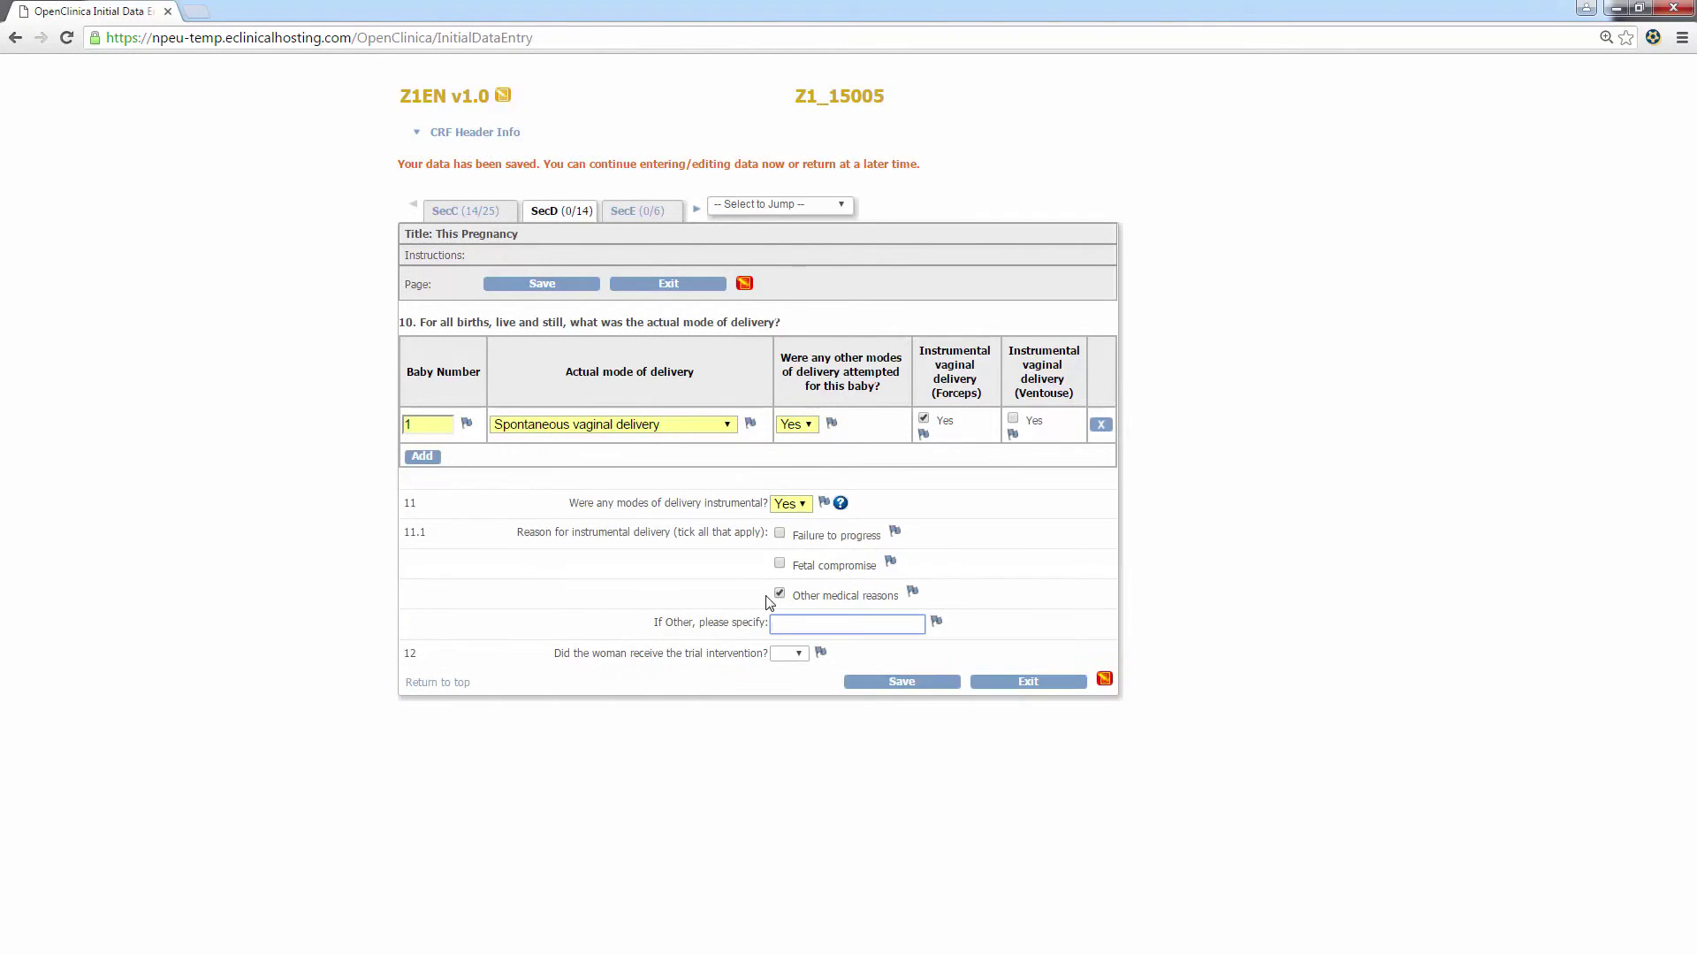
pyautogui.click(796, 623)
pyautogui.write('Other medical reasons')
# Record trial intervention received on 14-Aug-2016 at 23.03, then save and resubmit Section D
pyautogui.click(789, 653)
pyautogui.click(784, 682)
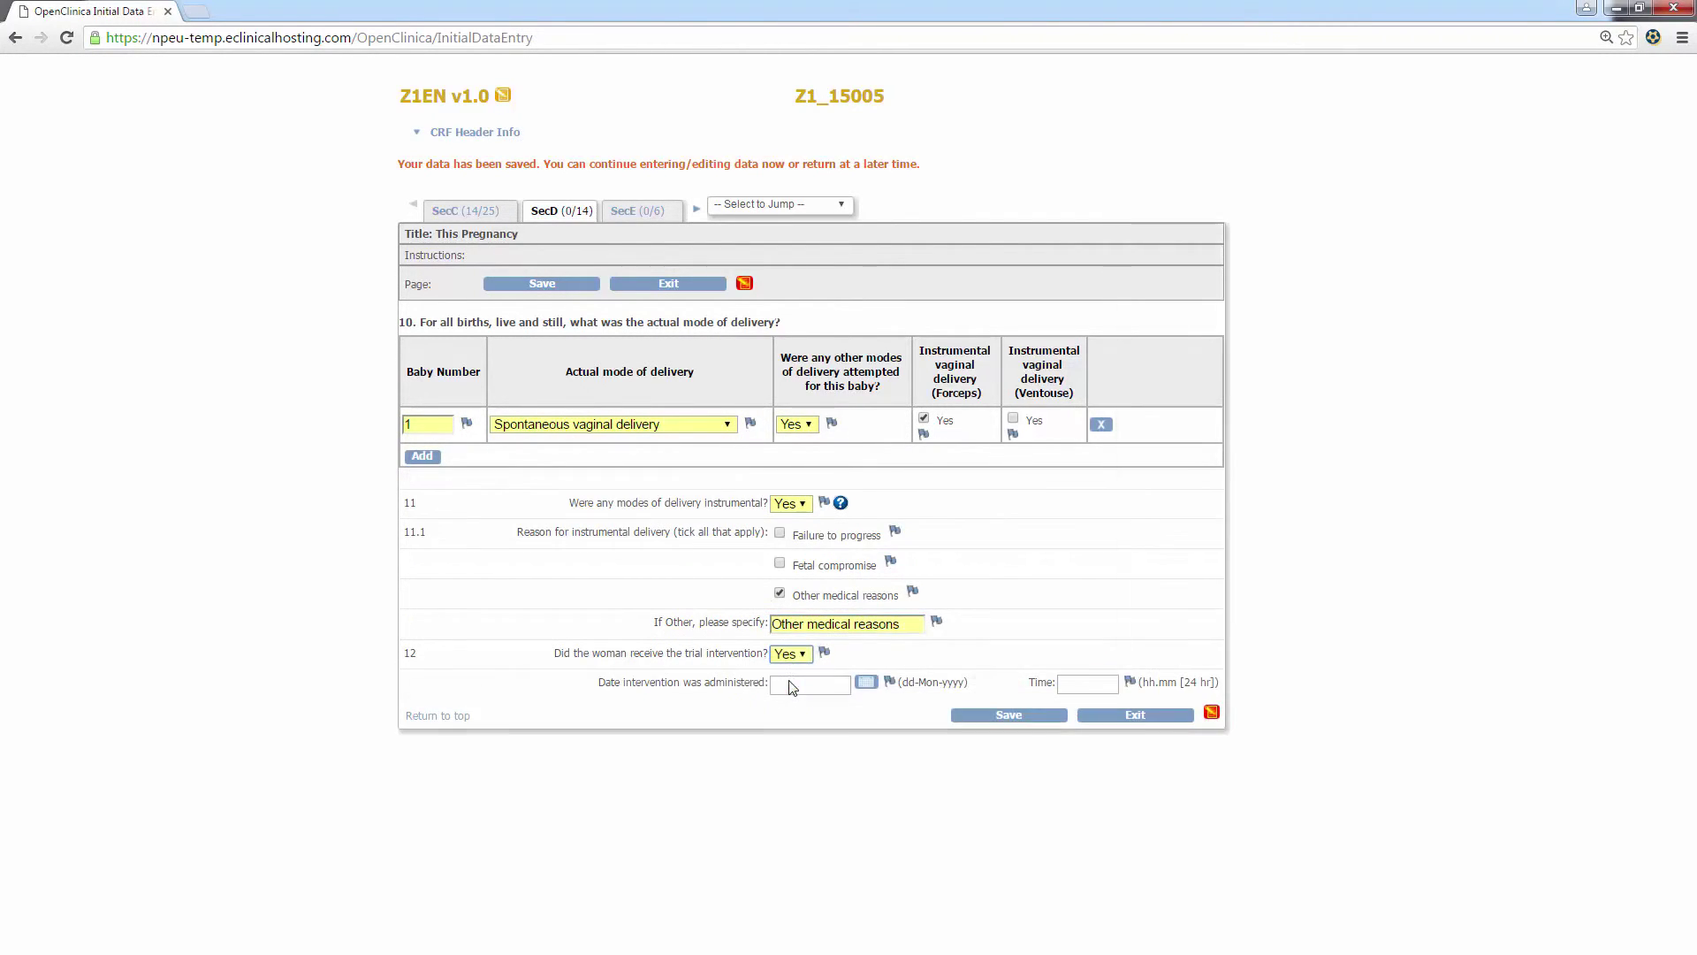
pyautogui.click(866, 682)
pyautogui.click(897, 807)
pyautogui.click(1083, 684)
pyautogui.write('23.03')
pyautogui.click(1022, 710)
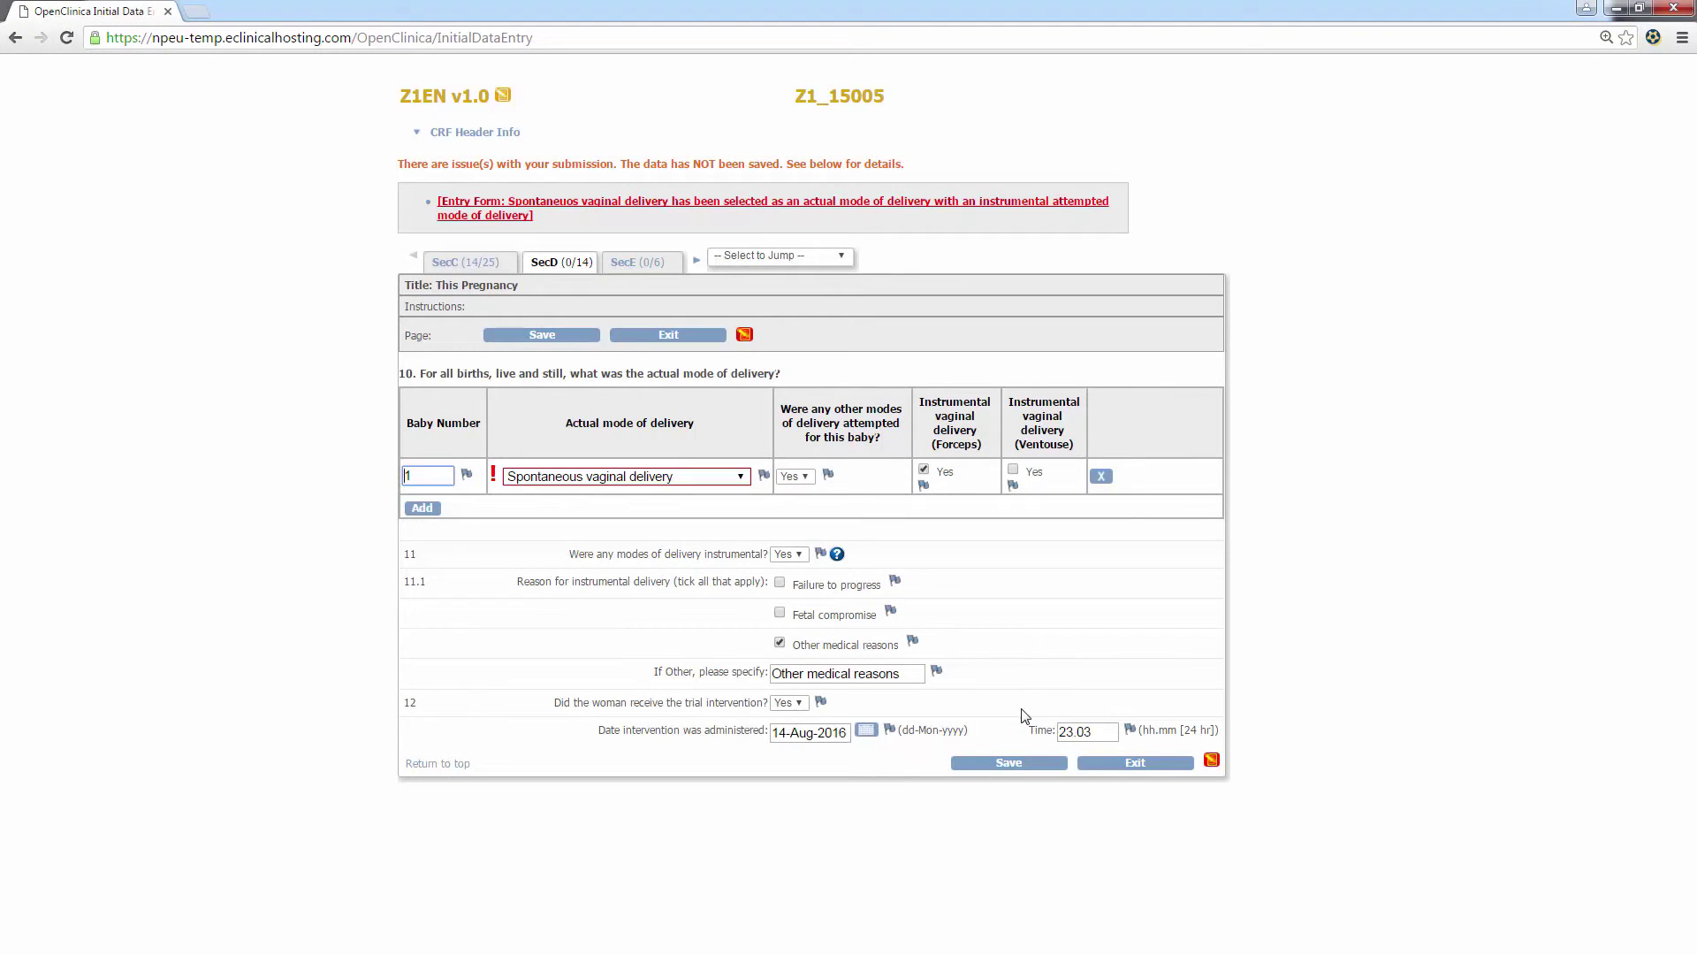
pyautogui.click(1023, 765)
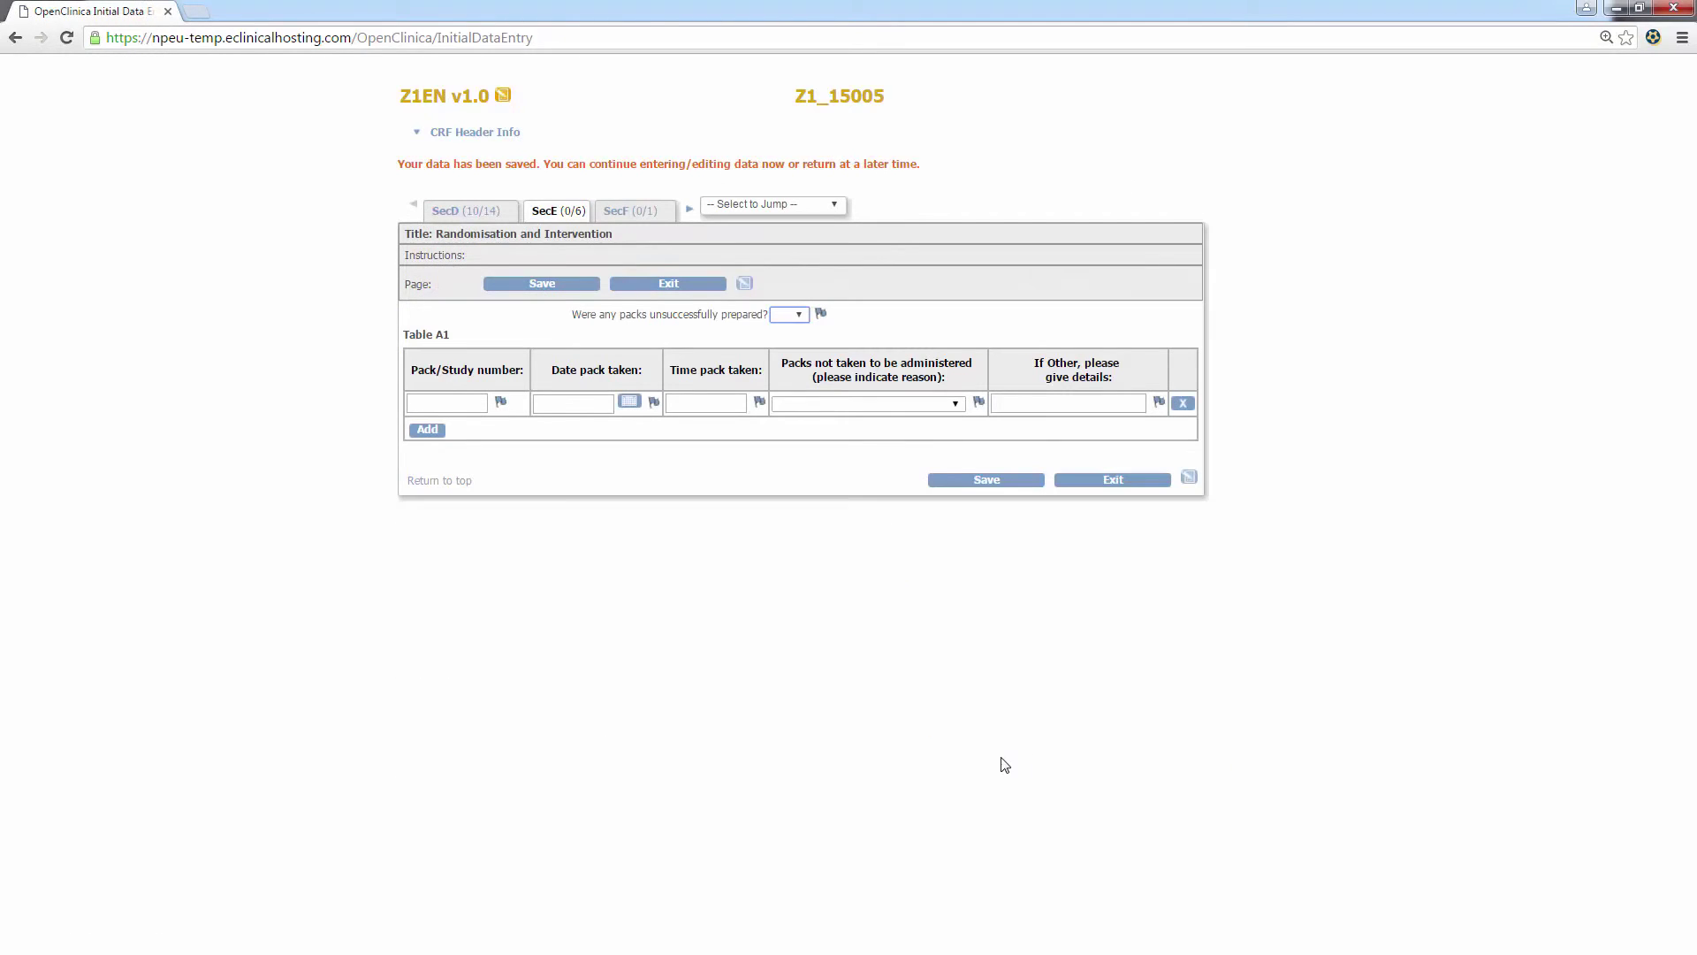
# Answer No to packs unsuccessfully prepared and save Section E
pyautogui.click(797, 315)
pyautogui.click(795, 357)
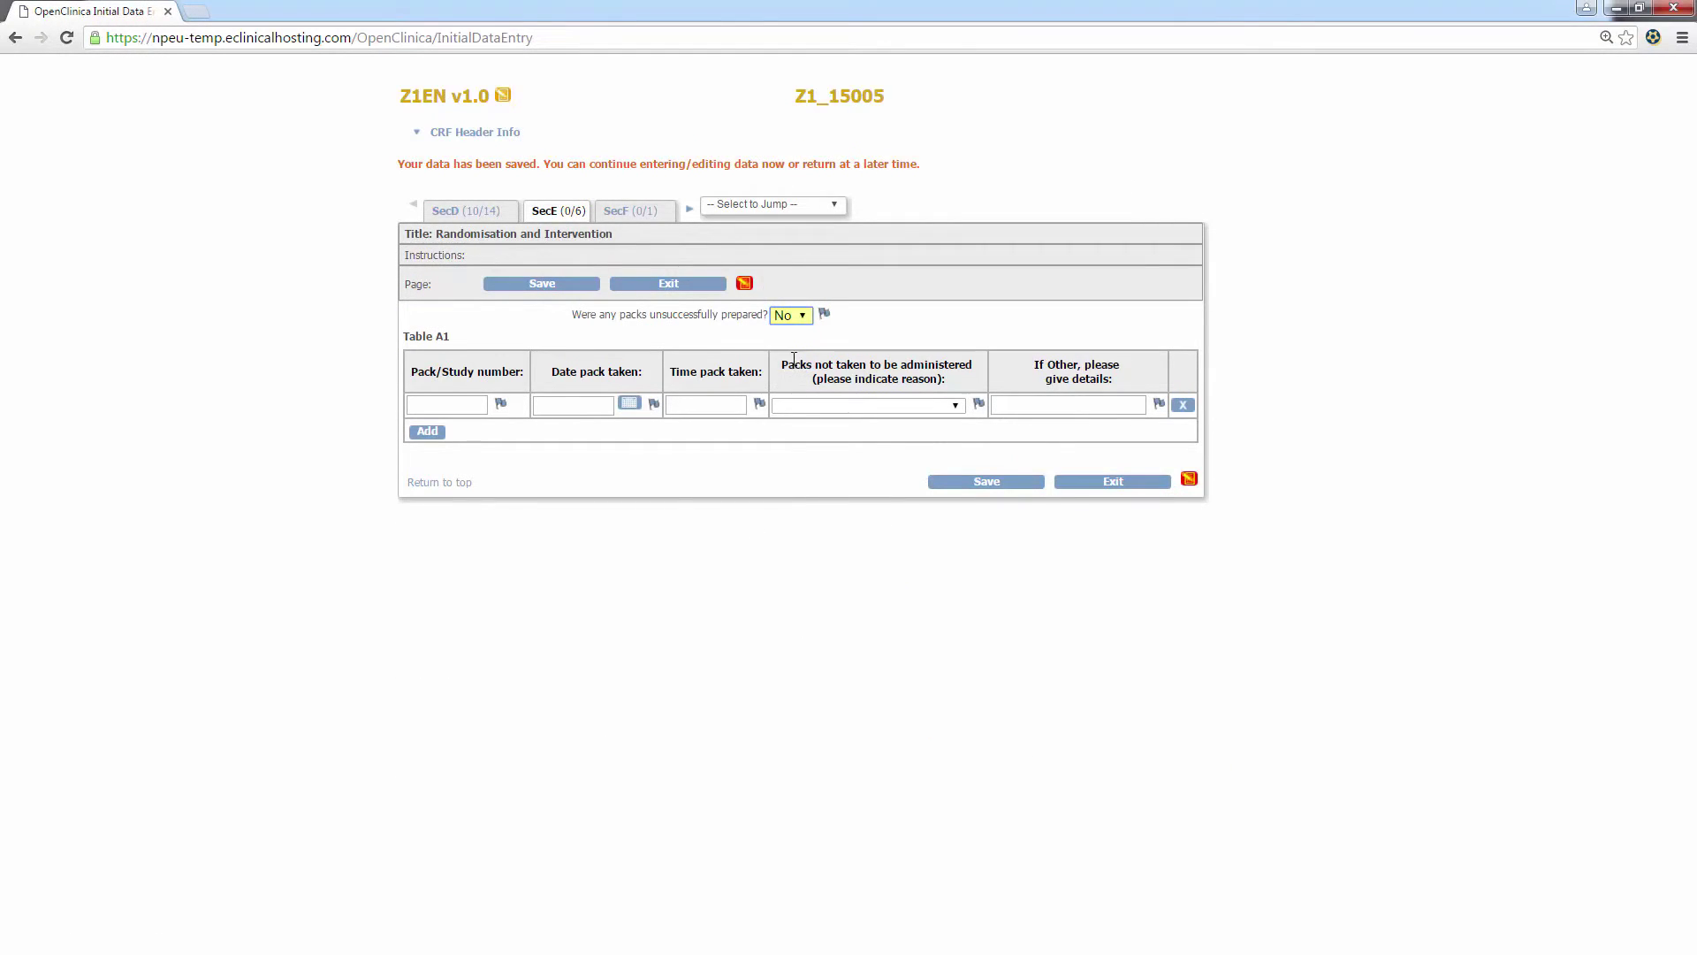
pyautogui.click(981, 483)
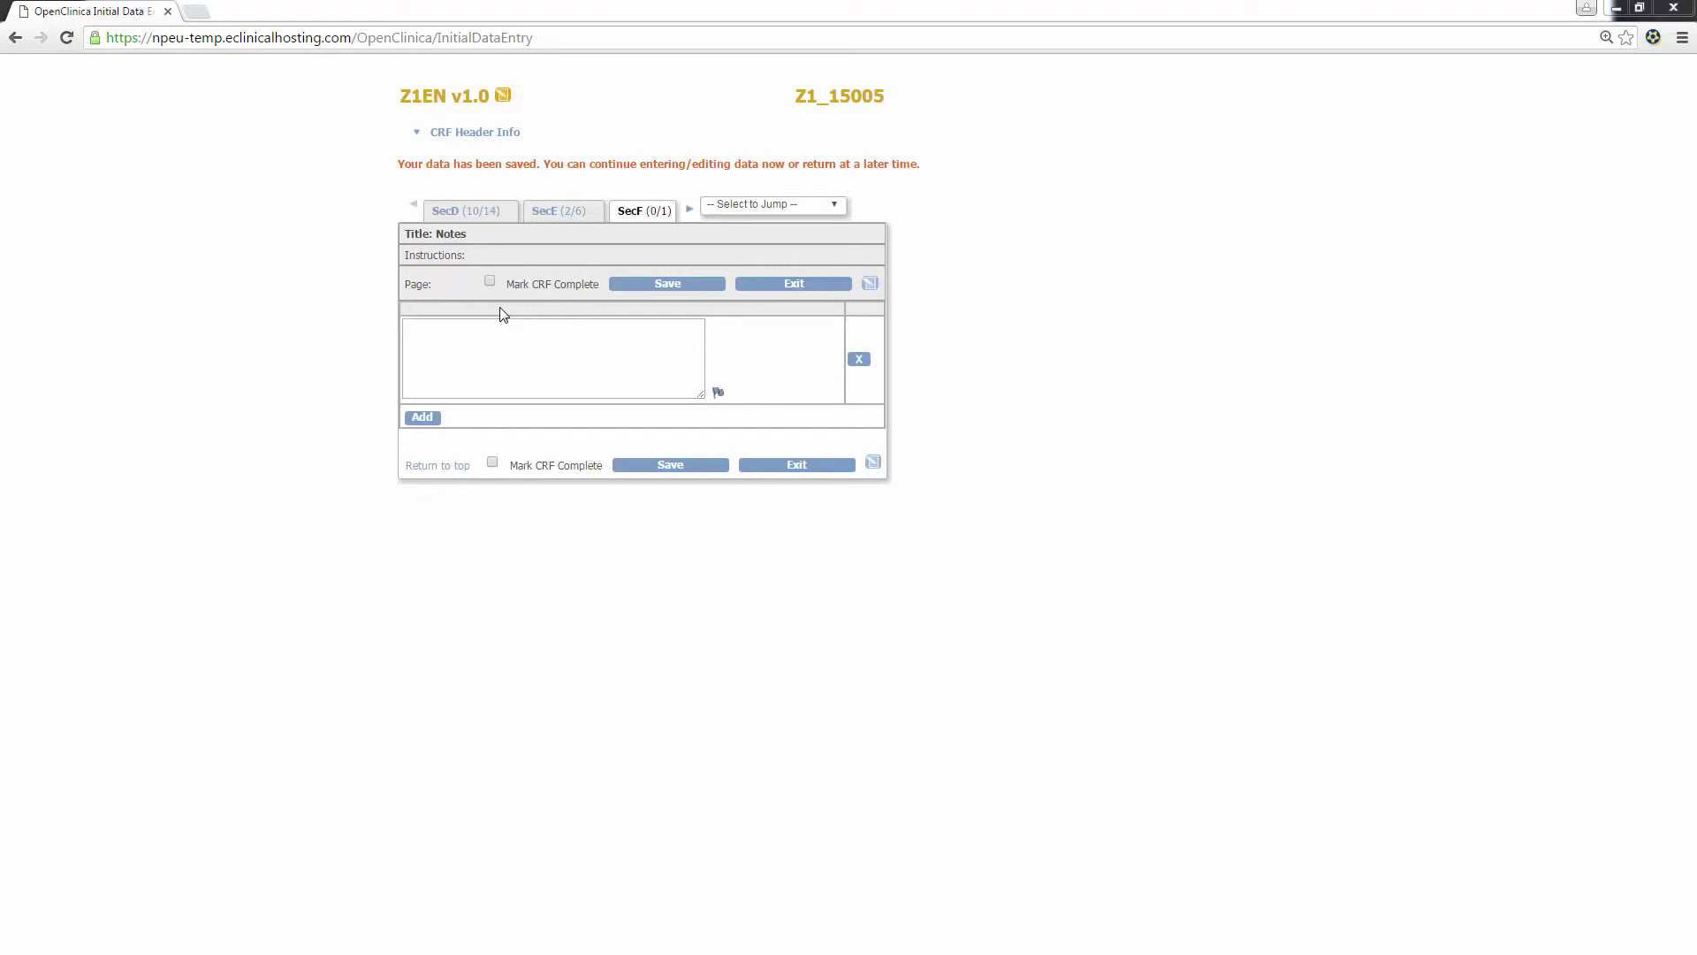
# Tick Mark CRF Complete on the Z1EN form, confirm, and save it
pyautogui.click(489, 282)
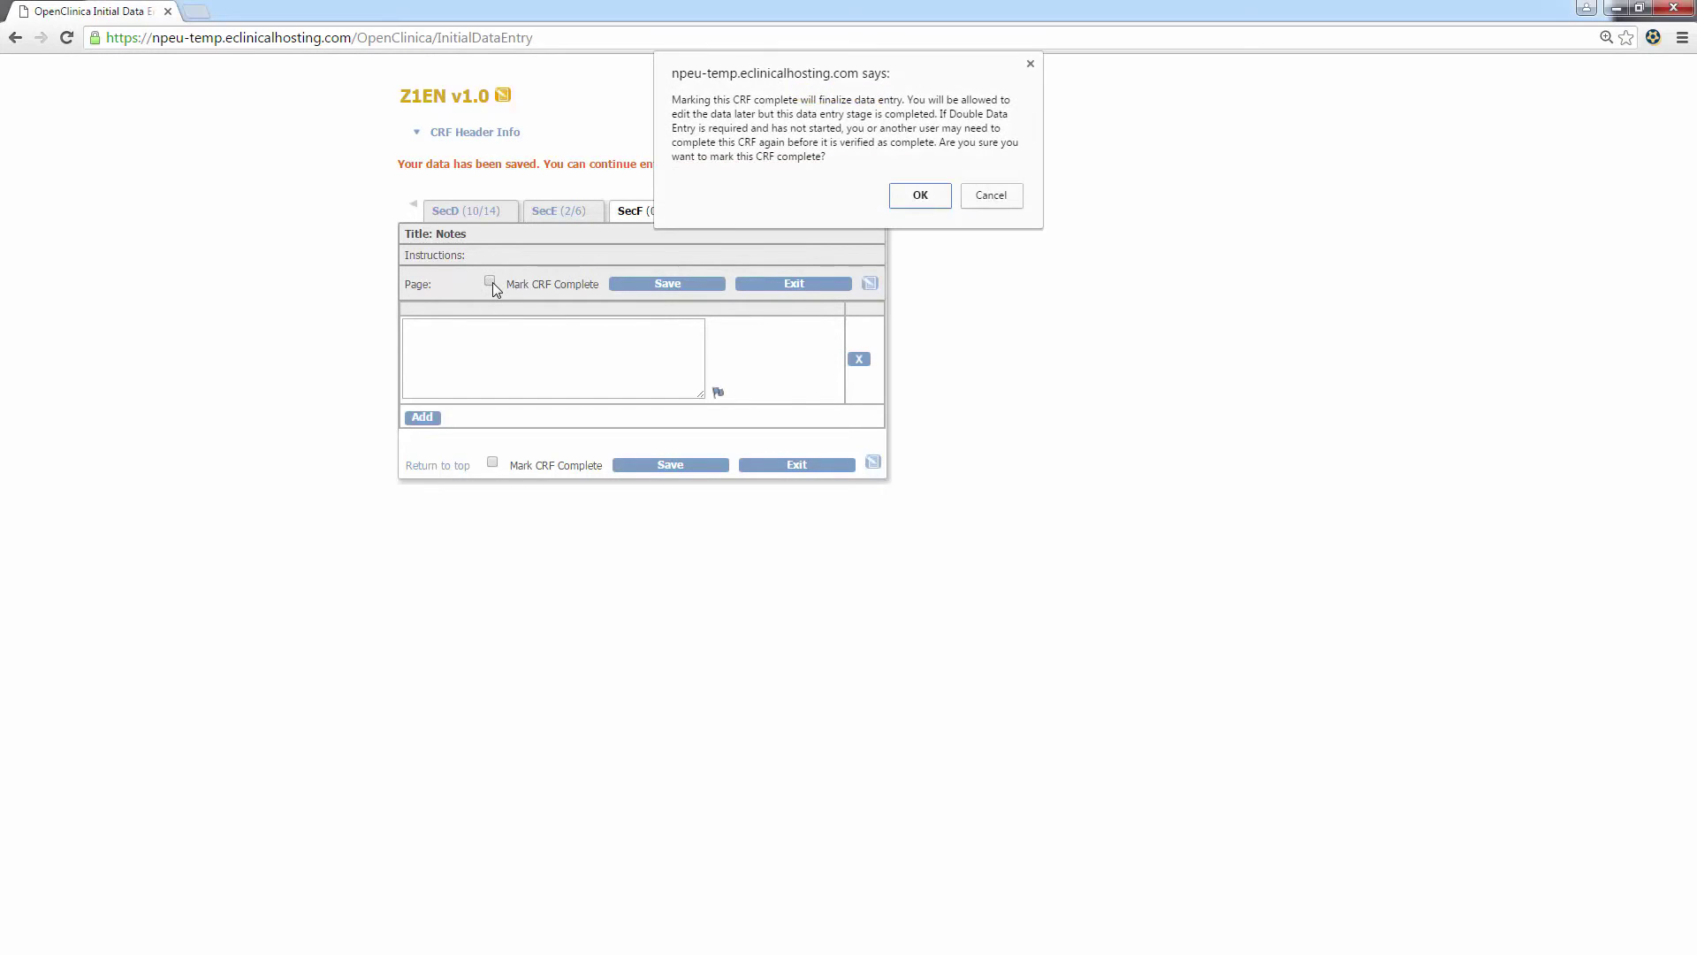
pyautogui.click(920, 198)
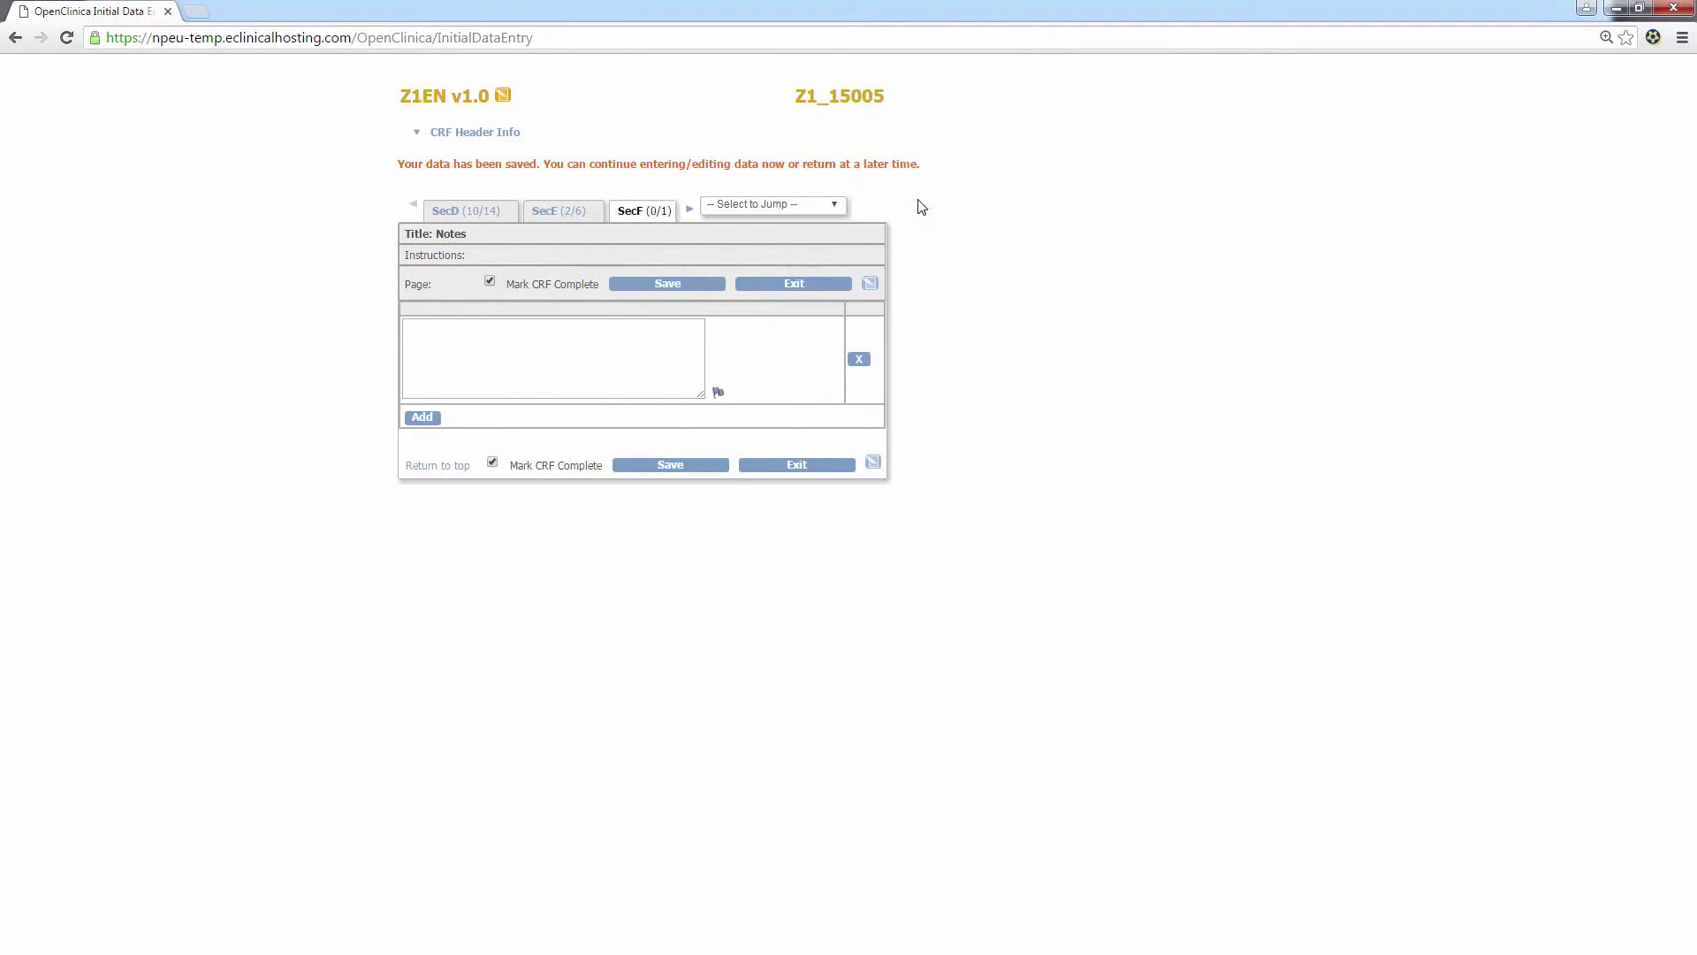
pyautogui.click(656, 282)
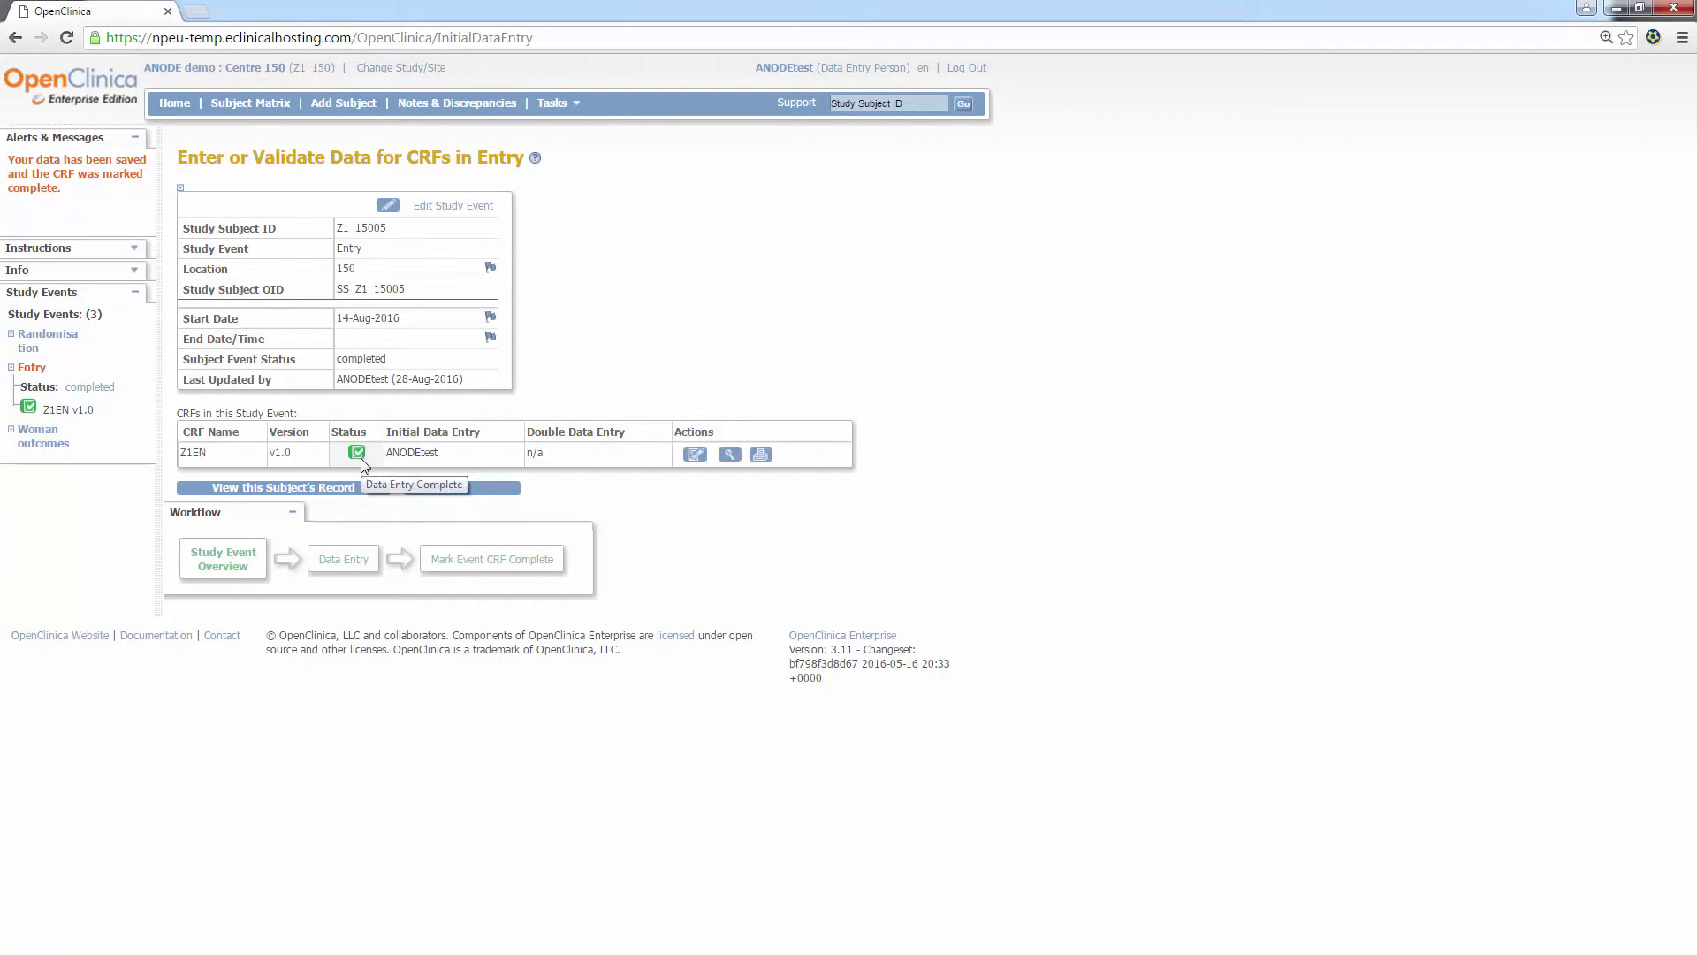
# Schedule Z1_15005's Infection event from the Subject Matrix and open its Z1IN form for entry
pyautogui.click(244, 116)
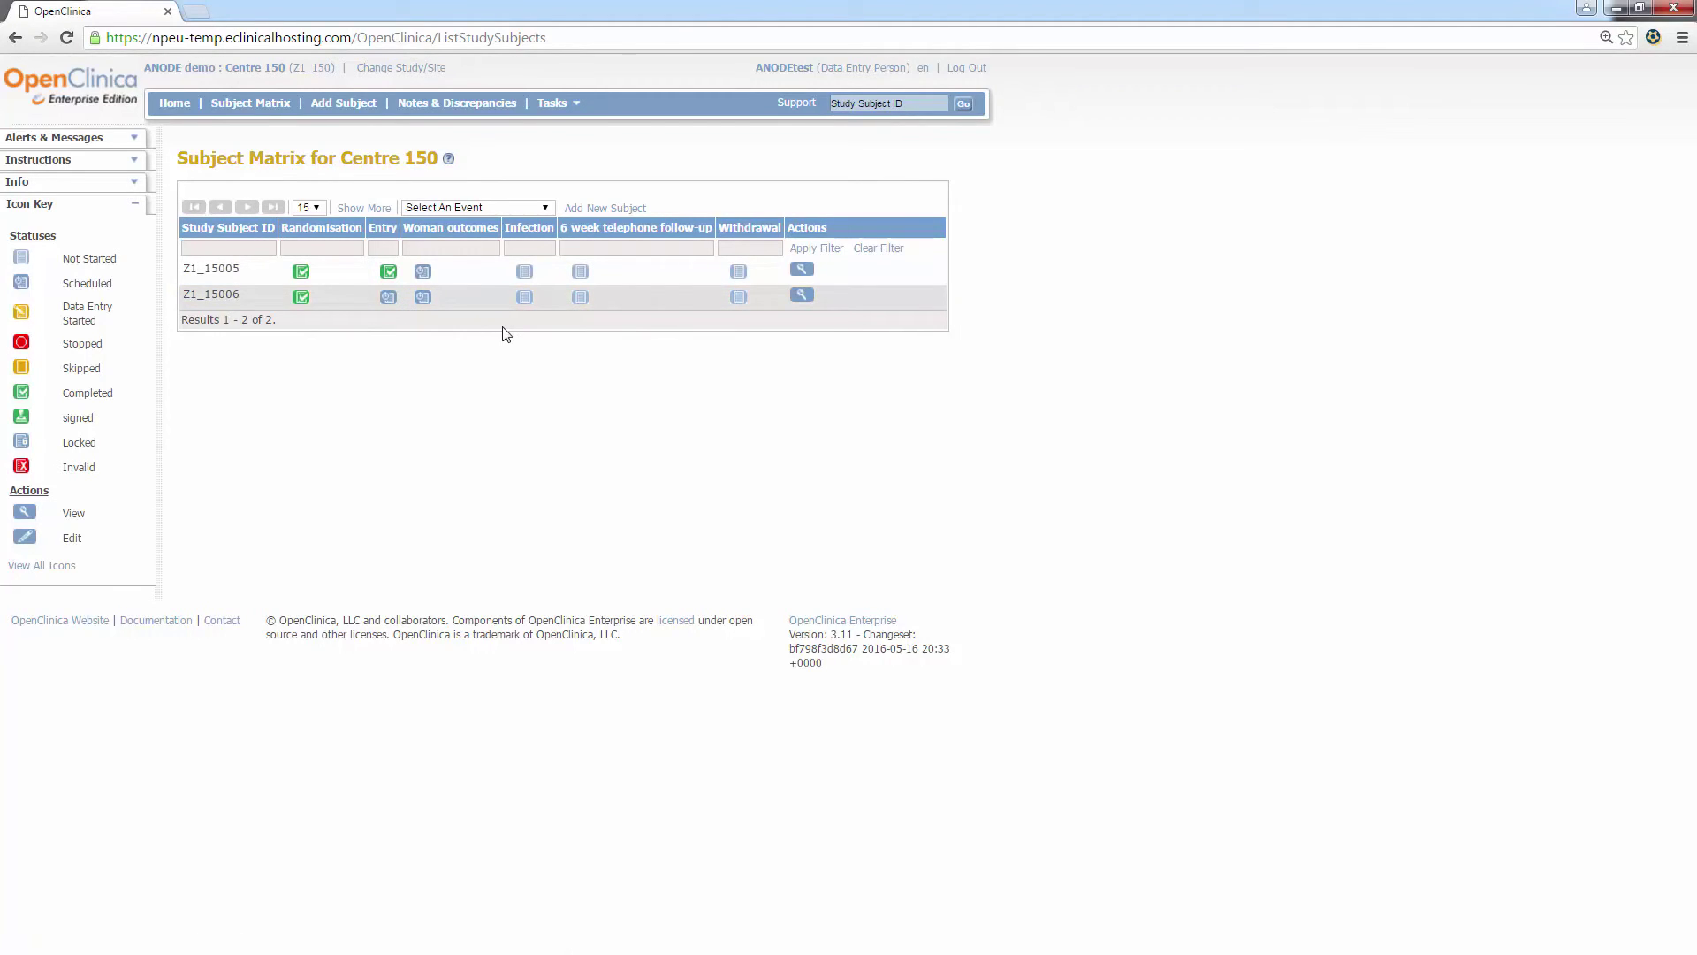
pyautogui.click(531, 279)
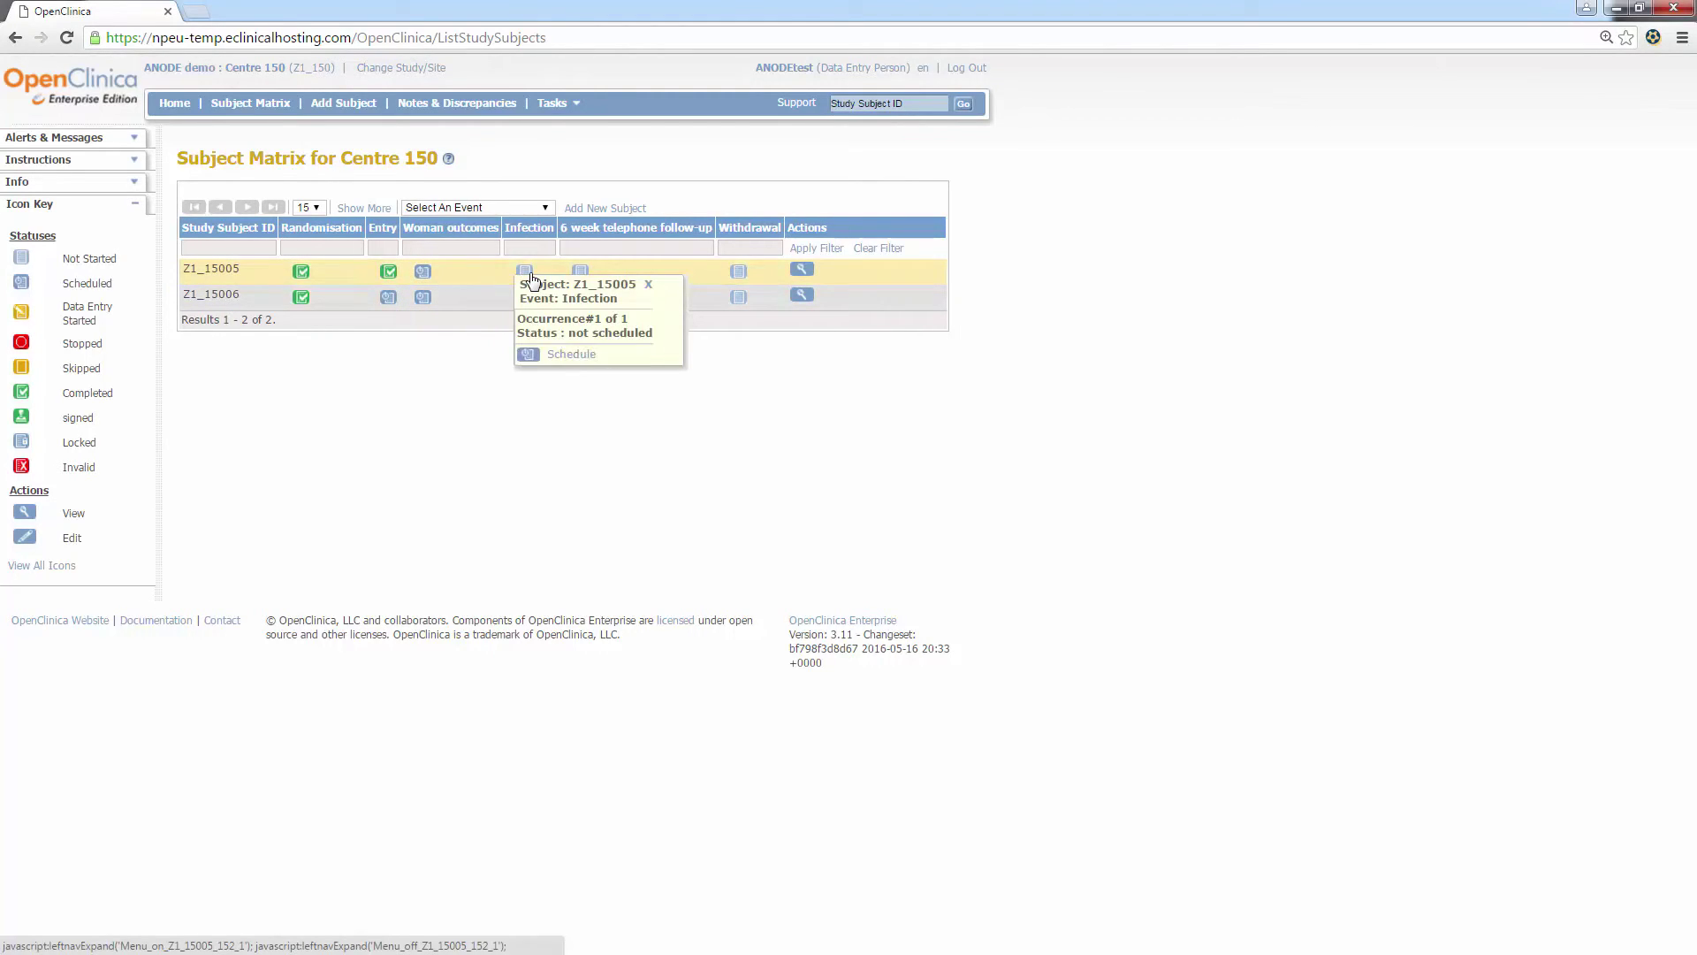
pyautogui.click(565, 361)
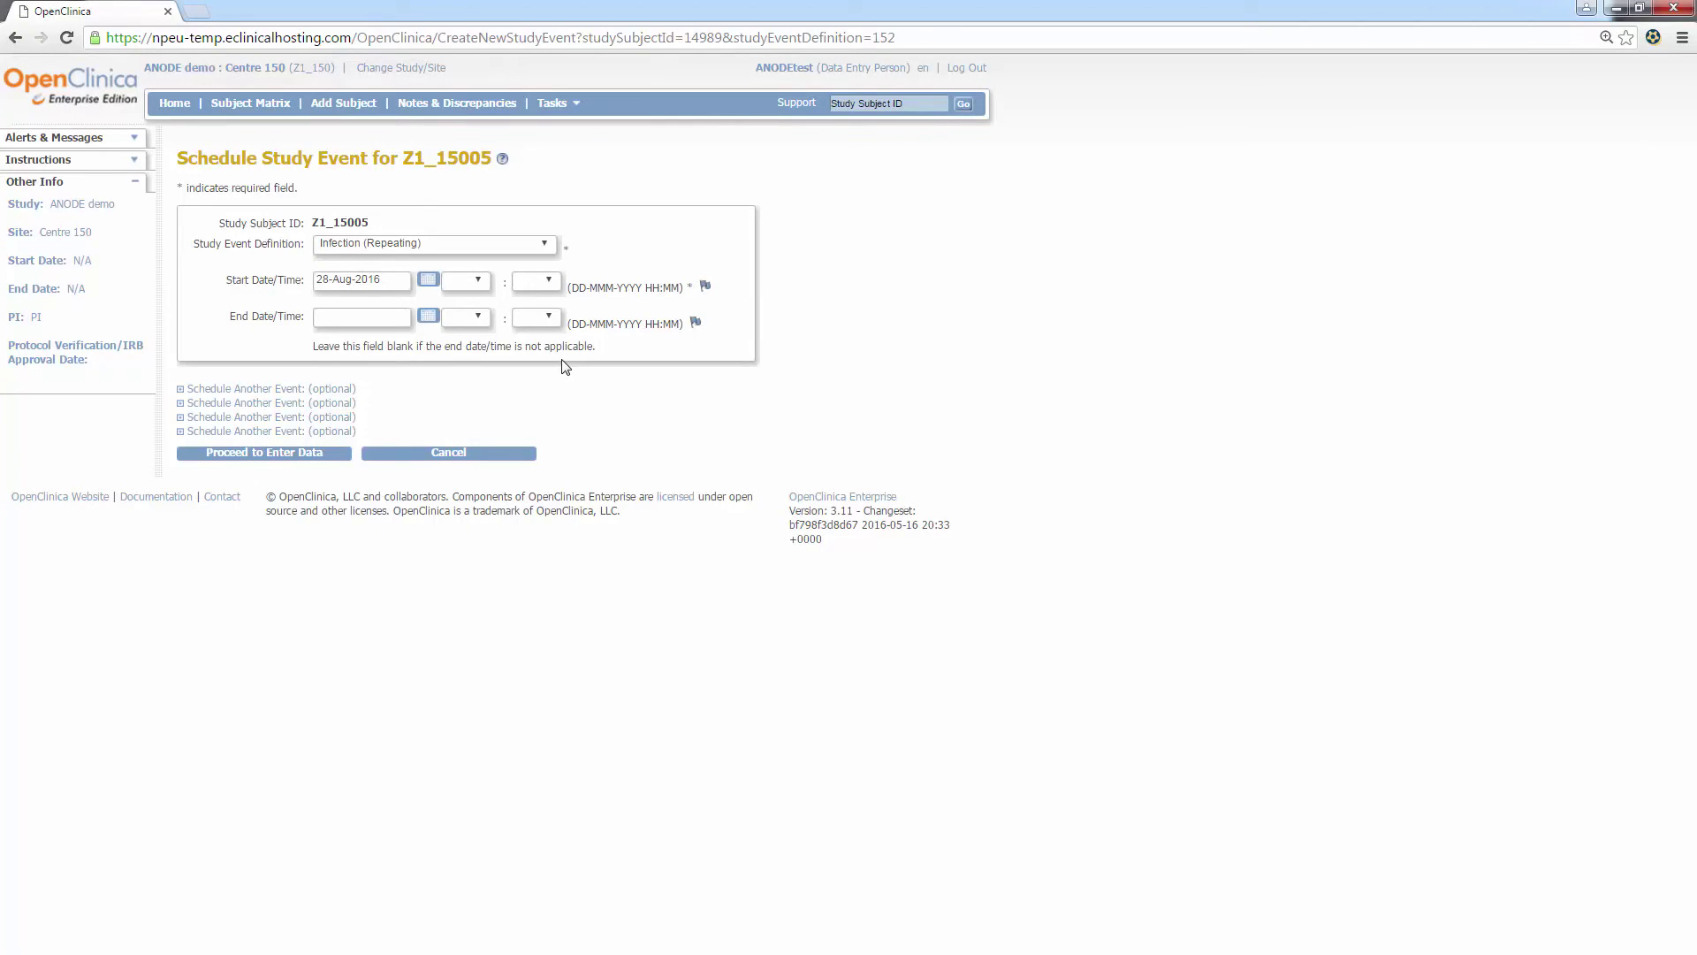
pyautogui.click(299, 457)
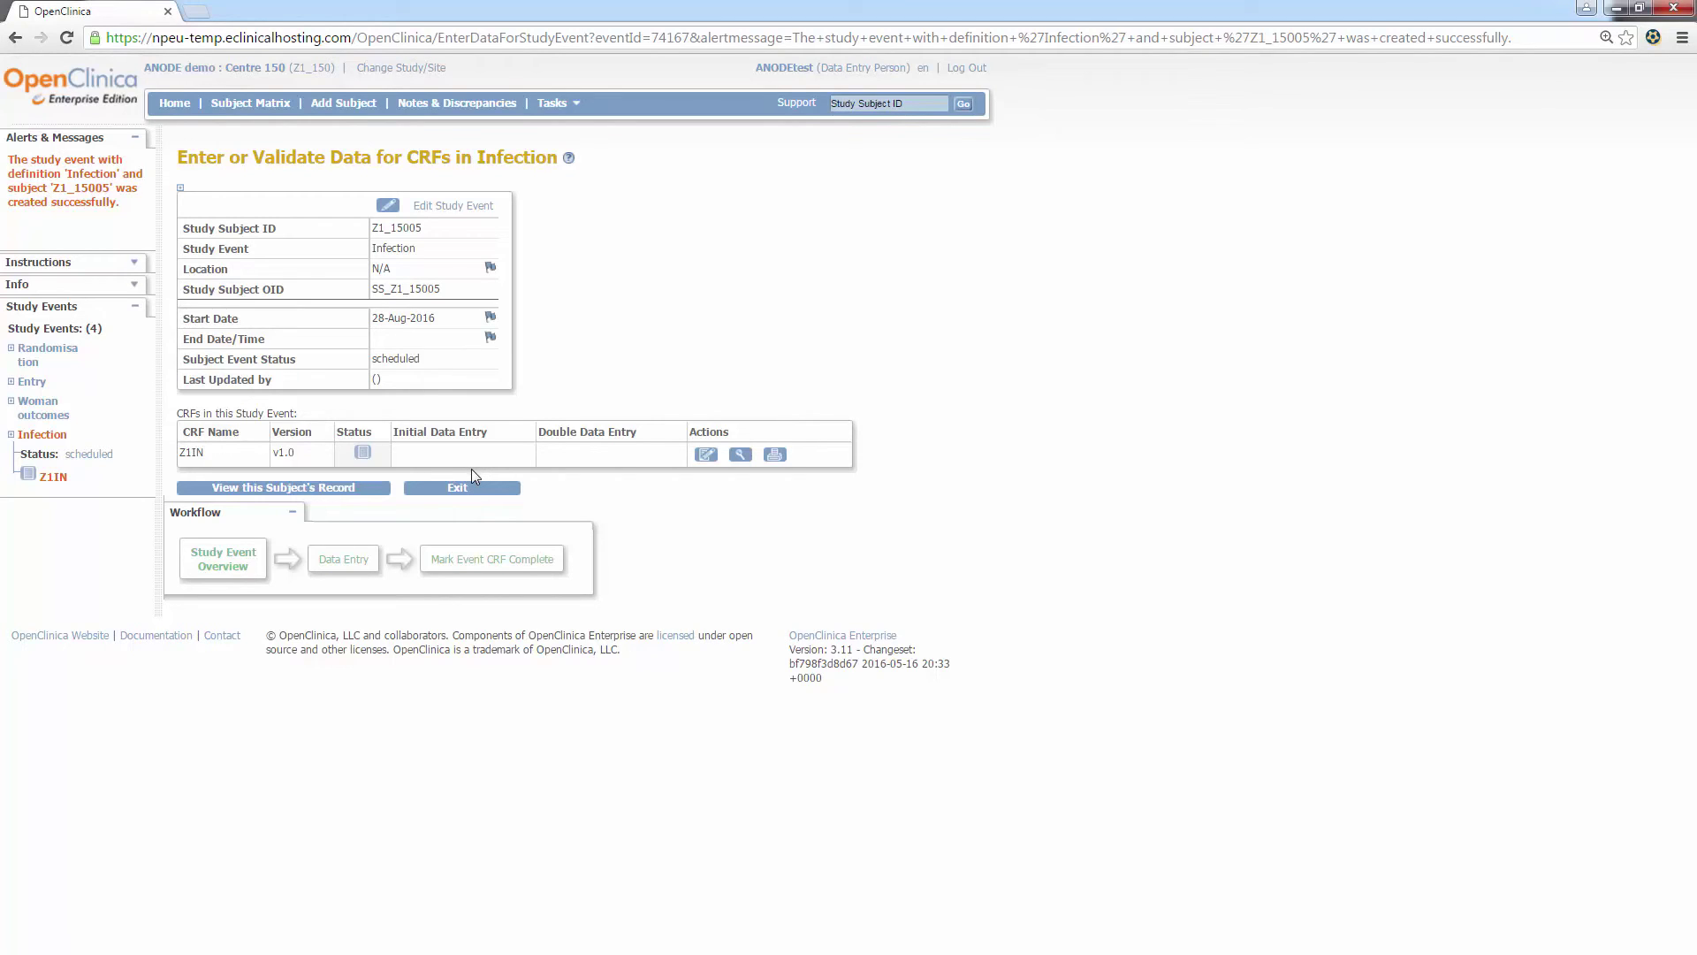
pyautogui.click(707, 455)
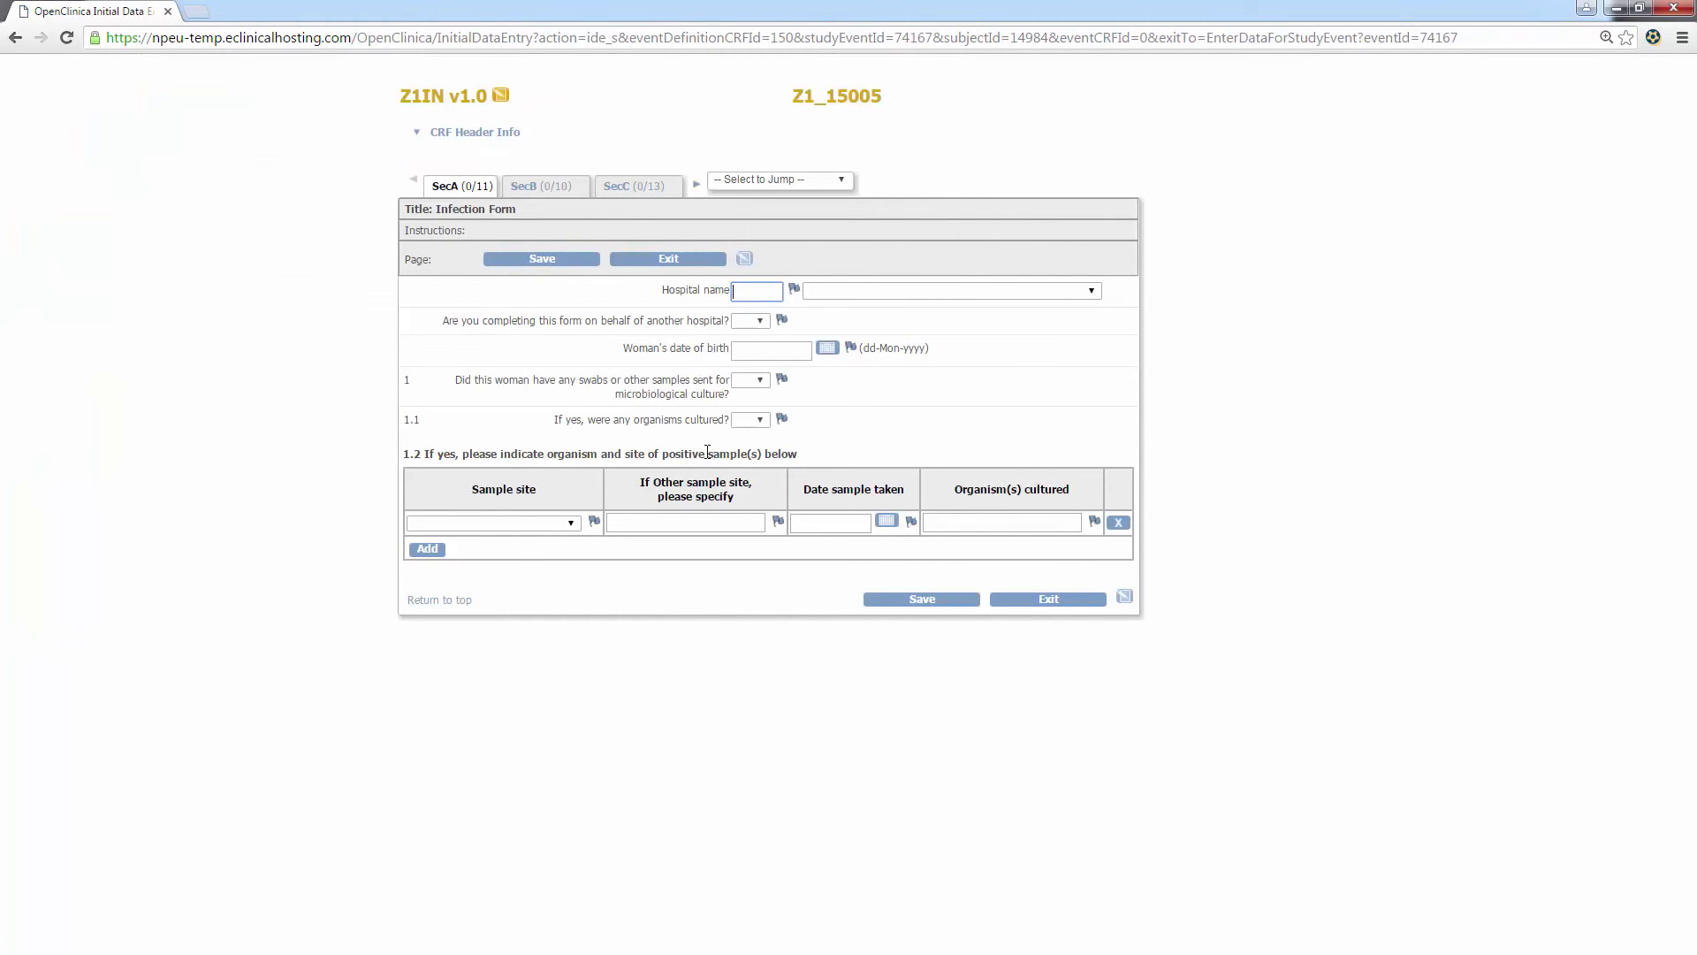
pyautogui.click(884, 291)
pyautogui.click(884, 371)
pyautogui.click(751, 321)
pyautogui.click(756, 369)
pyautogui.press('Tab')
pyautogui.write('22-Feb-1969')
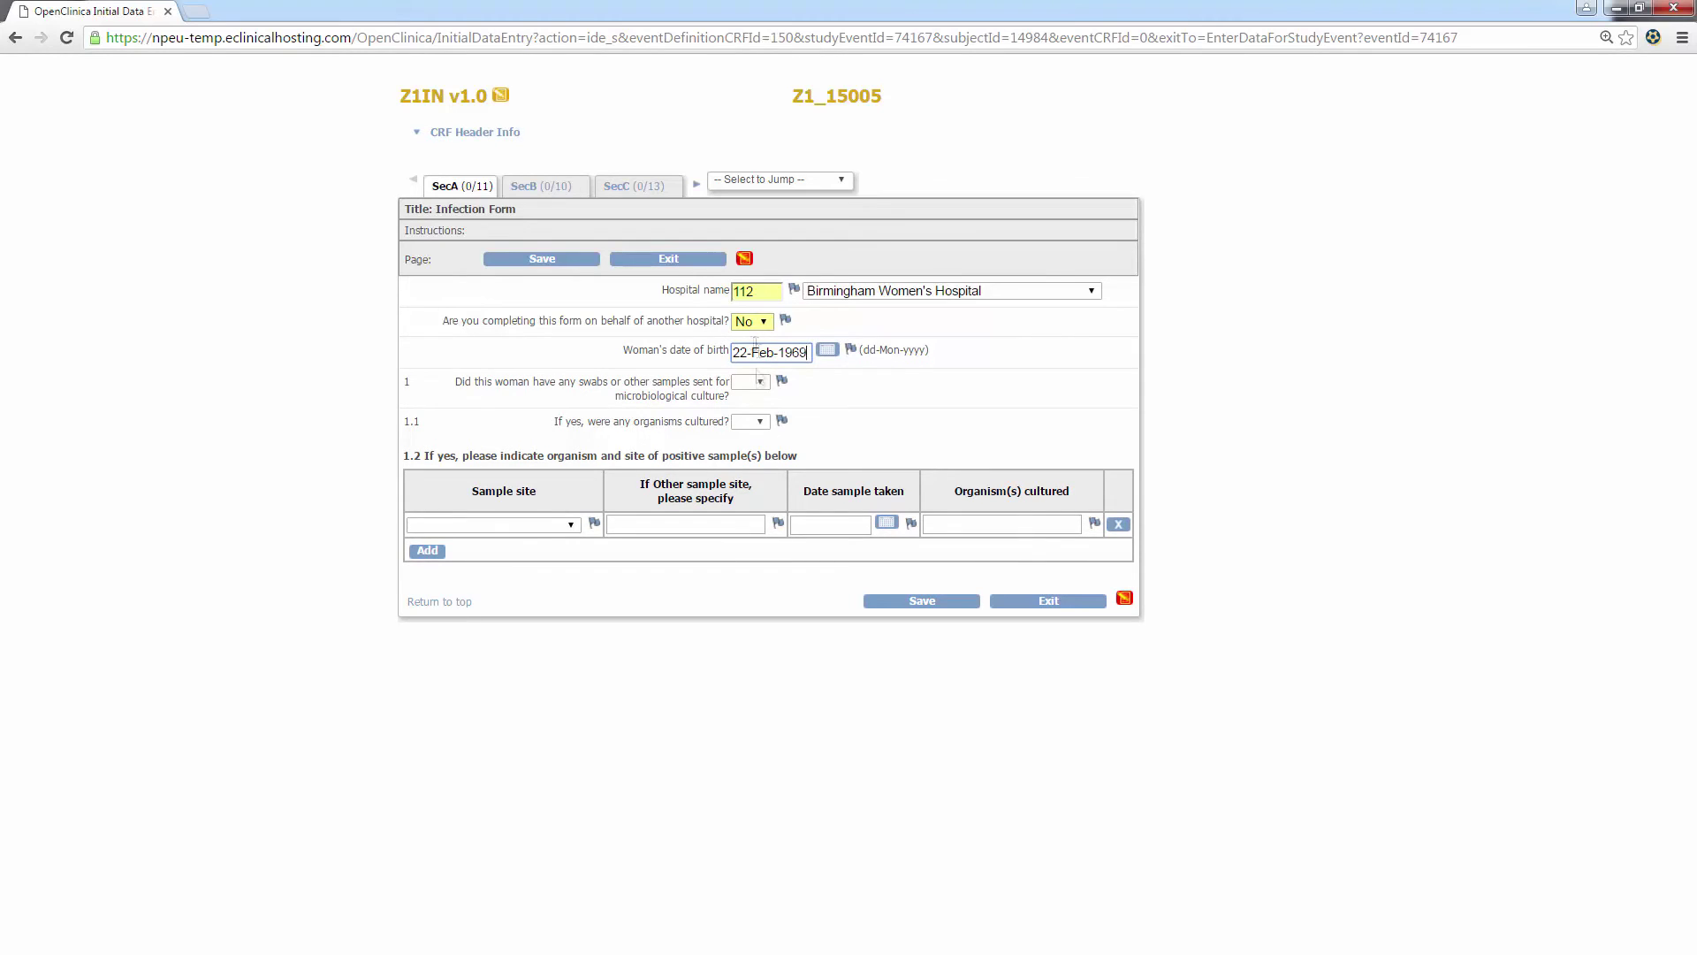
pyautogui.click(751, 381)
pyautogui.click(742, 424)
pyautogui.click(511, 526)
pyautogui.click(514, 529)
pyautogui.click(941, 599)
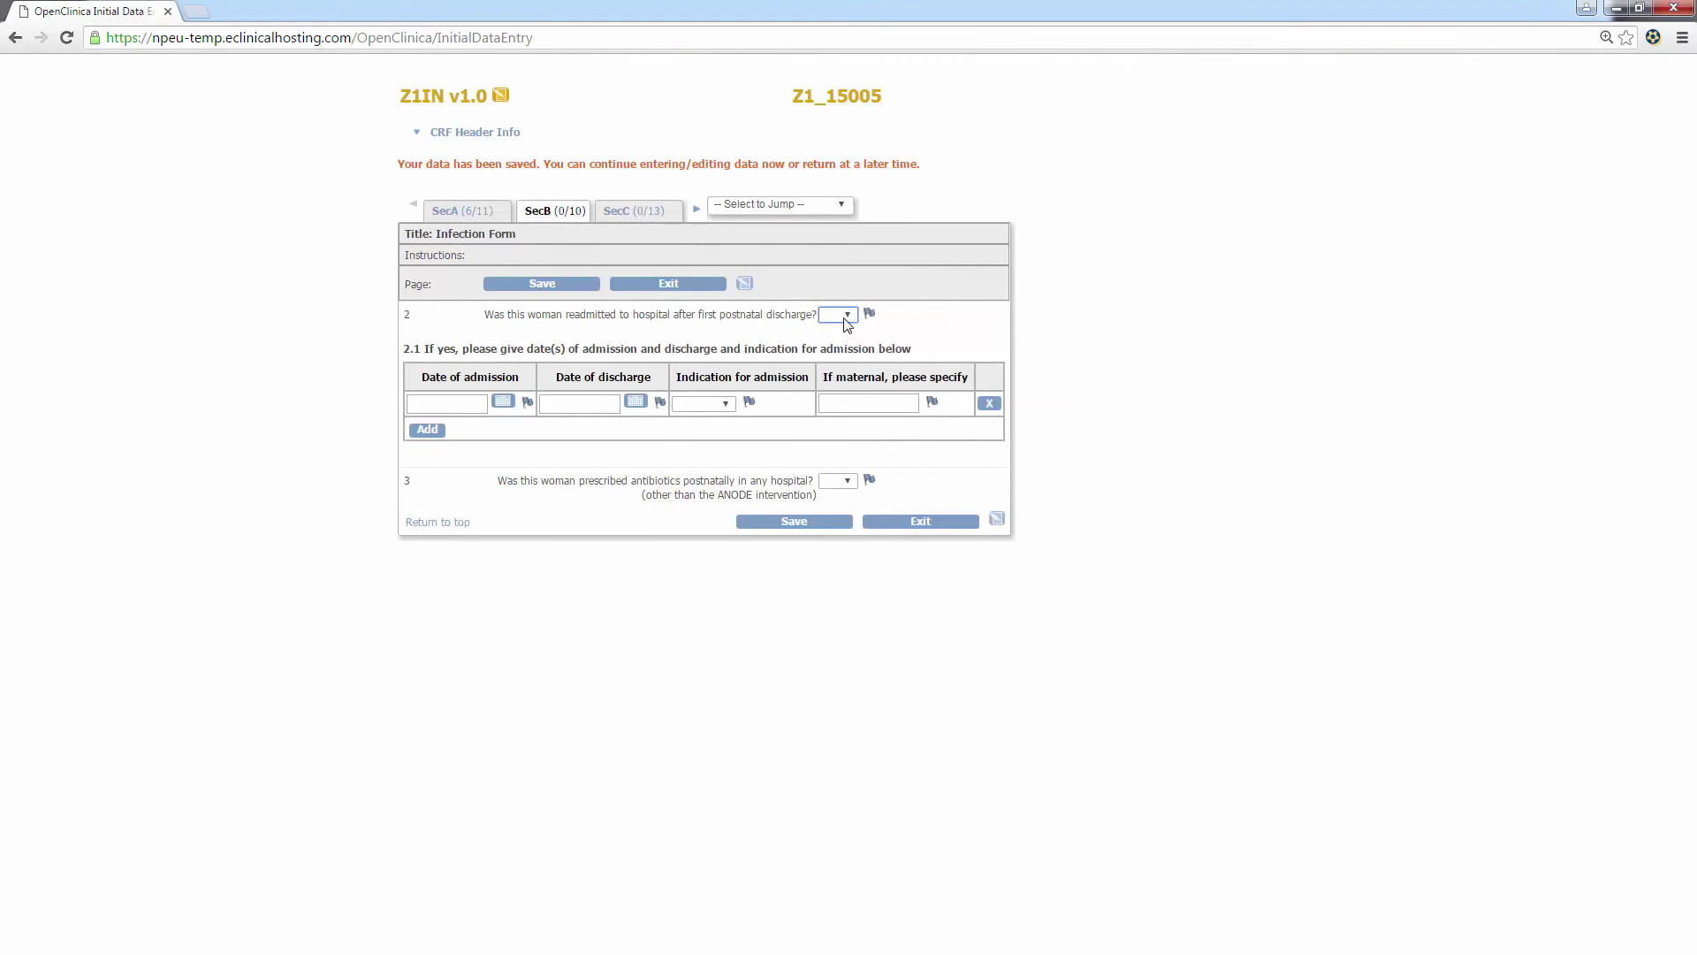
# In Section B, answer Yes to readmission with a first admission 16–18-Aug-2016, indication Fetal
pyautogui.click(840, 314)
pyautogui.click(836, 336)
pyautogui.click(503, 403)
pyautogui.click(590, 520)
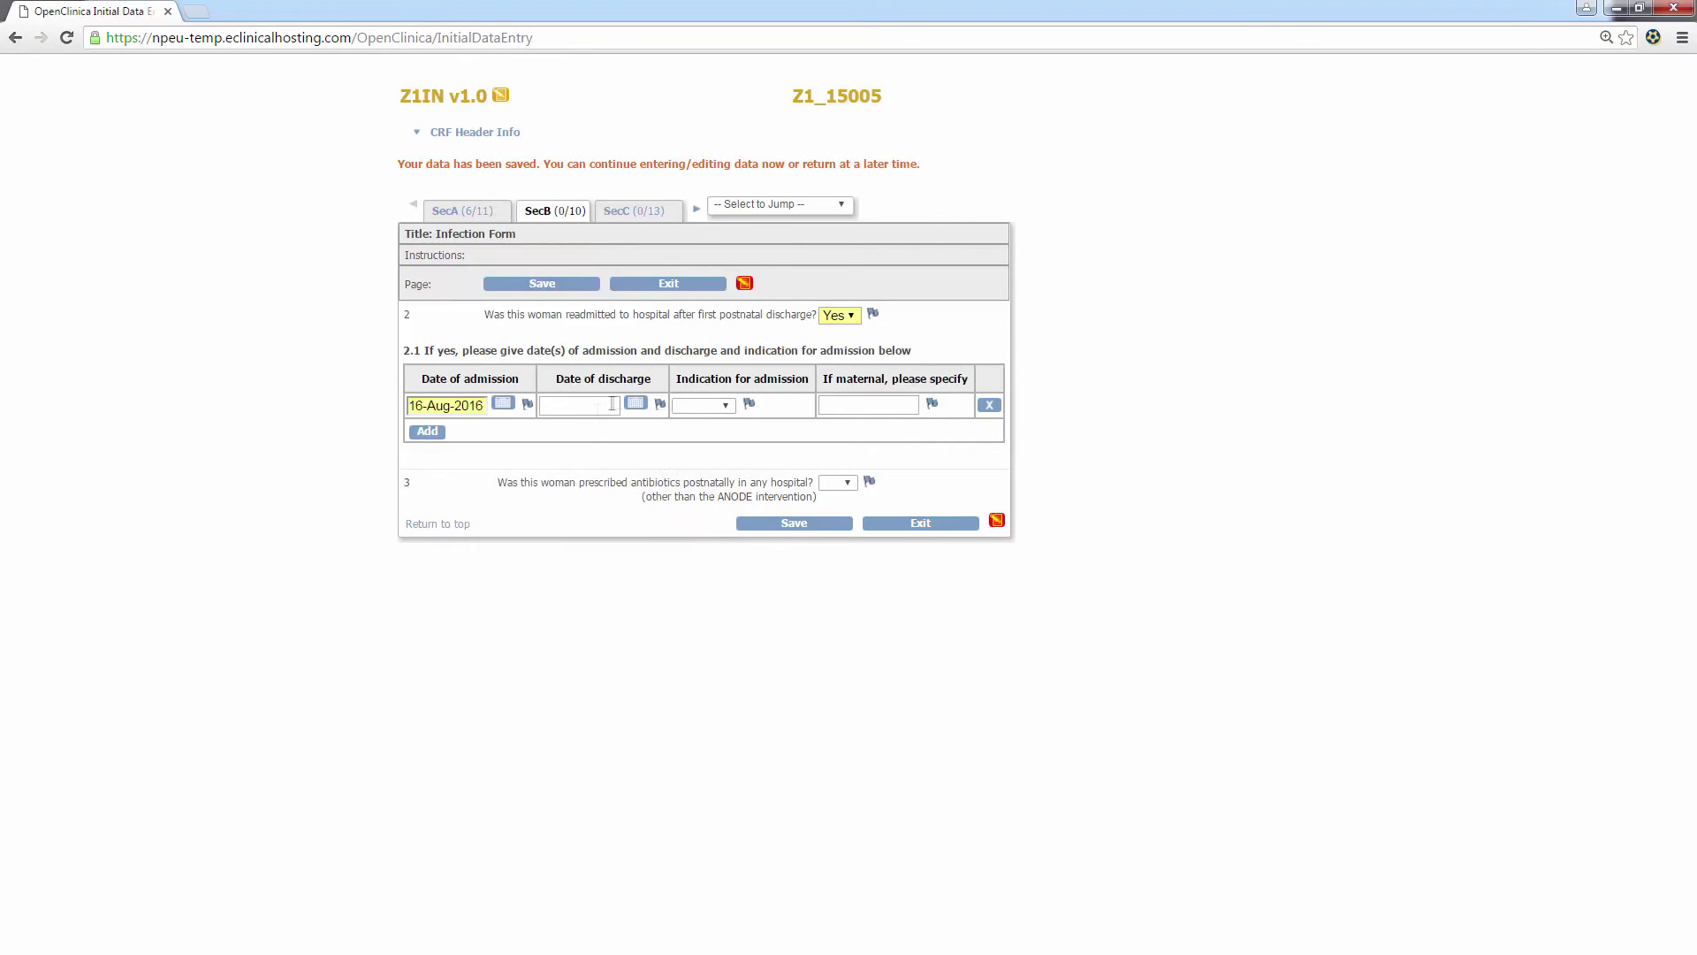
pyautogui.click(636, 403)
pyautogui.click(778, 520)
pyautogui.click(703, 405)
pyautogui.click(694, 445)
# Add a second admission 19–20-Aug-2016 (Fetal), answer No to postnatal antibiotics, save and exit
pyautogui.click(427, 432)
pyautogui.click(503, 429)
pyautogui.click(673, 544)
pyautogui.click(636, 429)
pyautogui.click(832, 544)
pyautogui.click(704, 431)
pyautogui.click(699, 464)
pyautogui.click(838, 509)
pyautogui.click(831, 543)
pyautogui.click(793, 548)
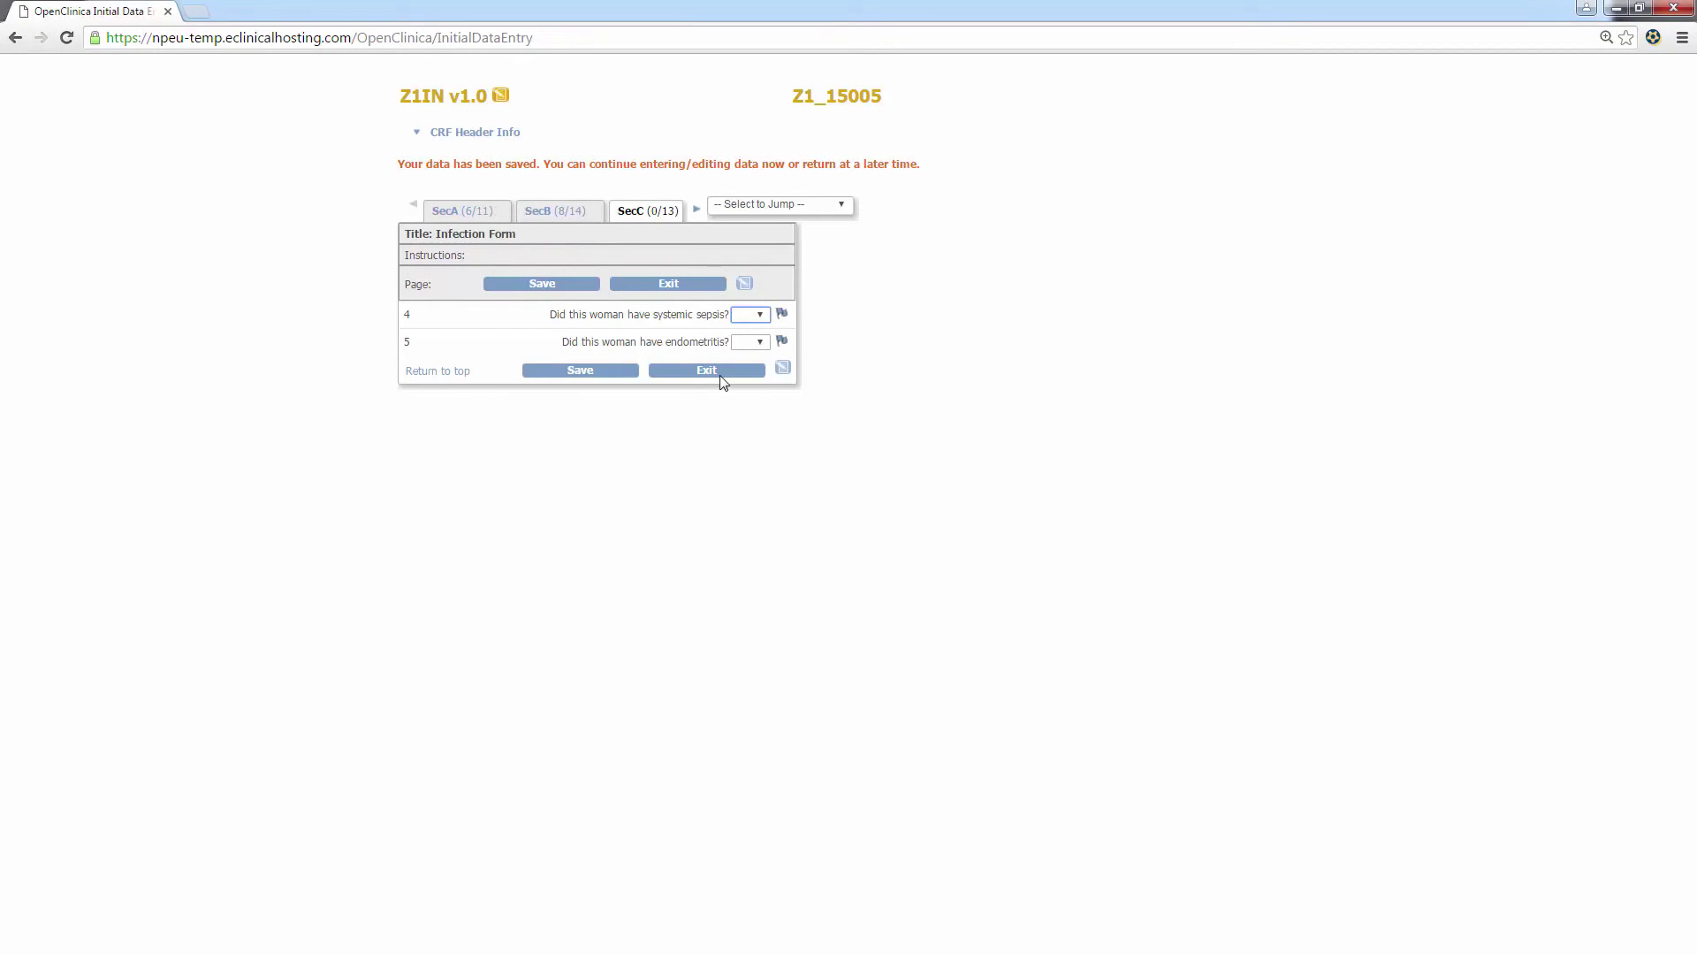
pyautogui.click(721, 371)
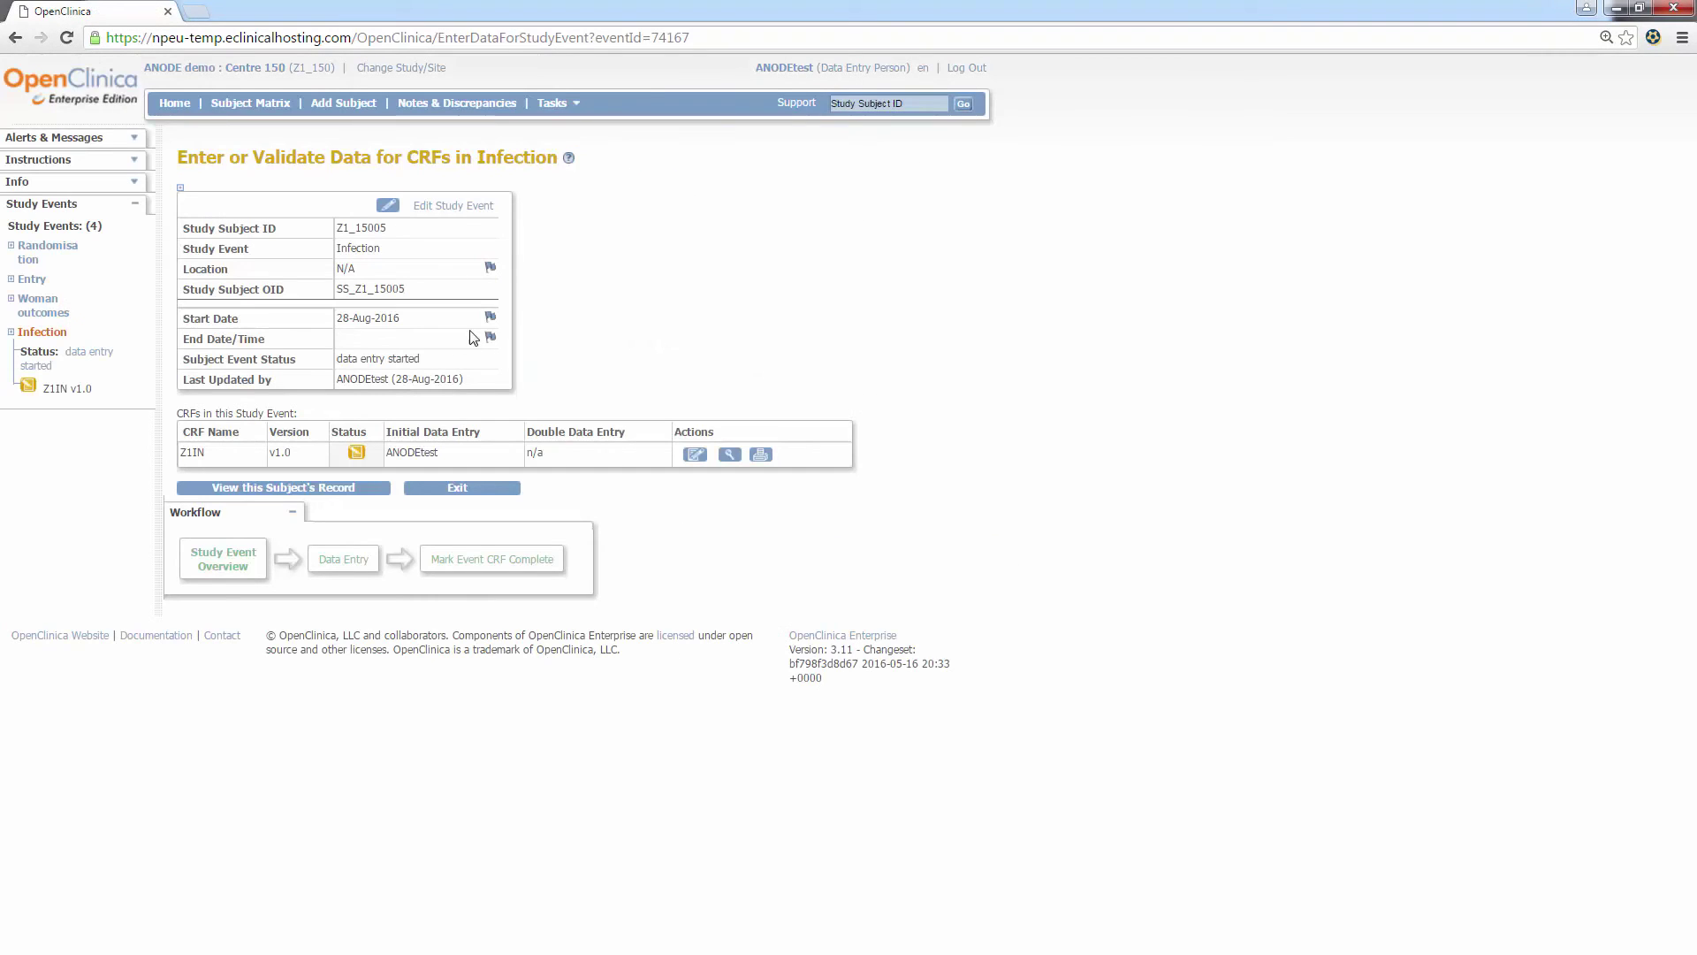
# Go to the Subject Matrix and bring up Z1_15005's Infection event options
pyautogui.click(266, 106)
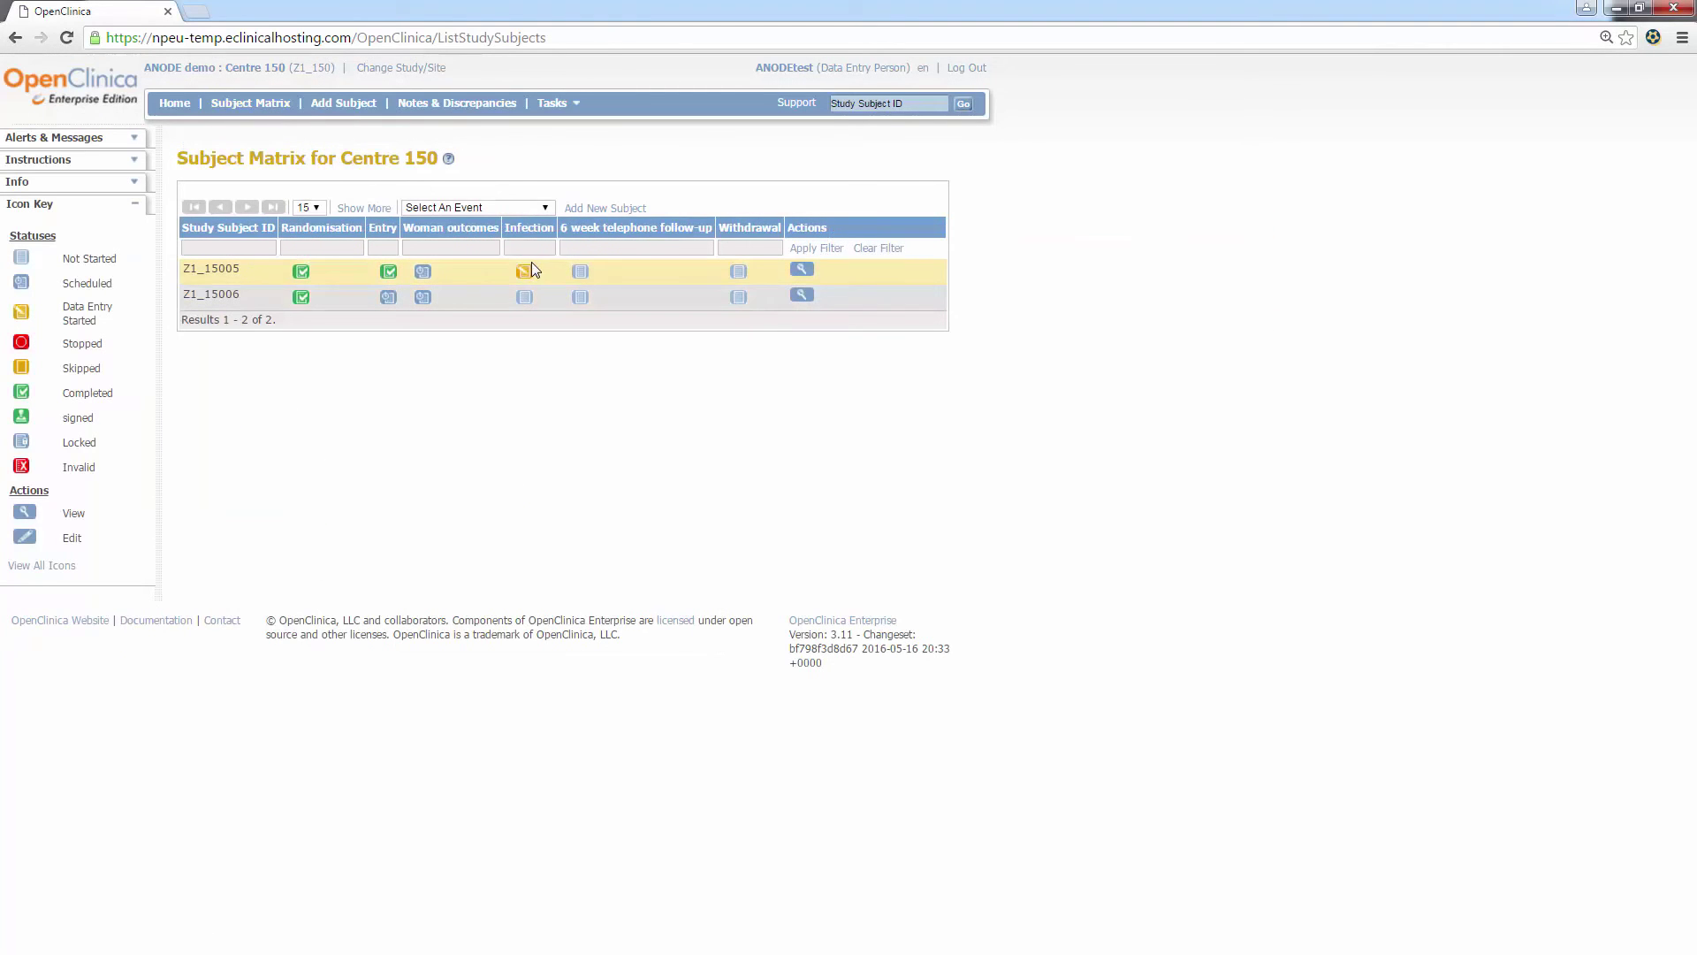
pyautogui.moveTo(533, 276)
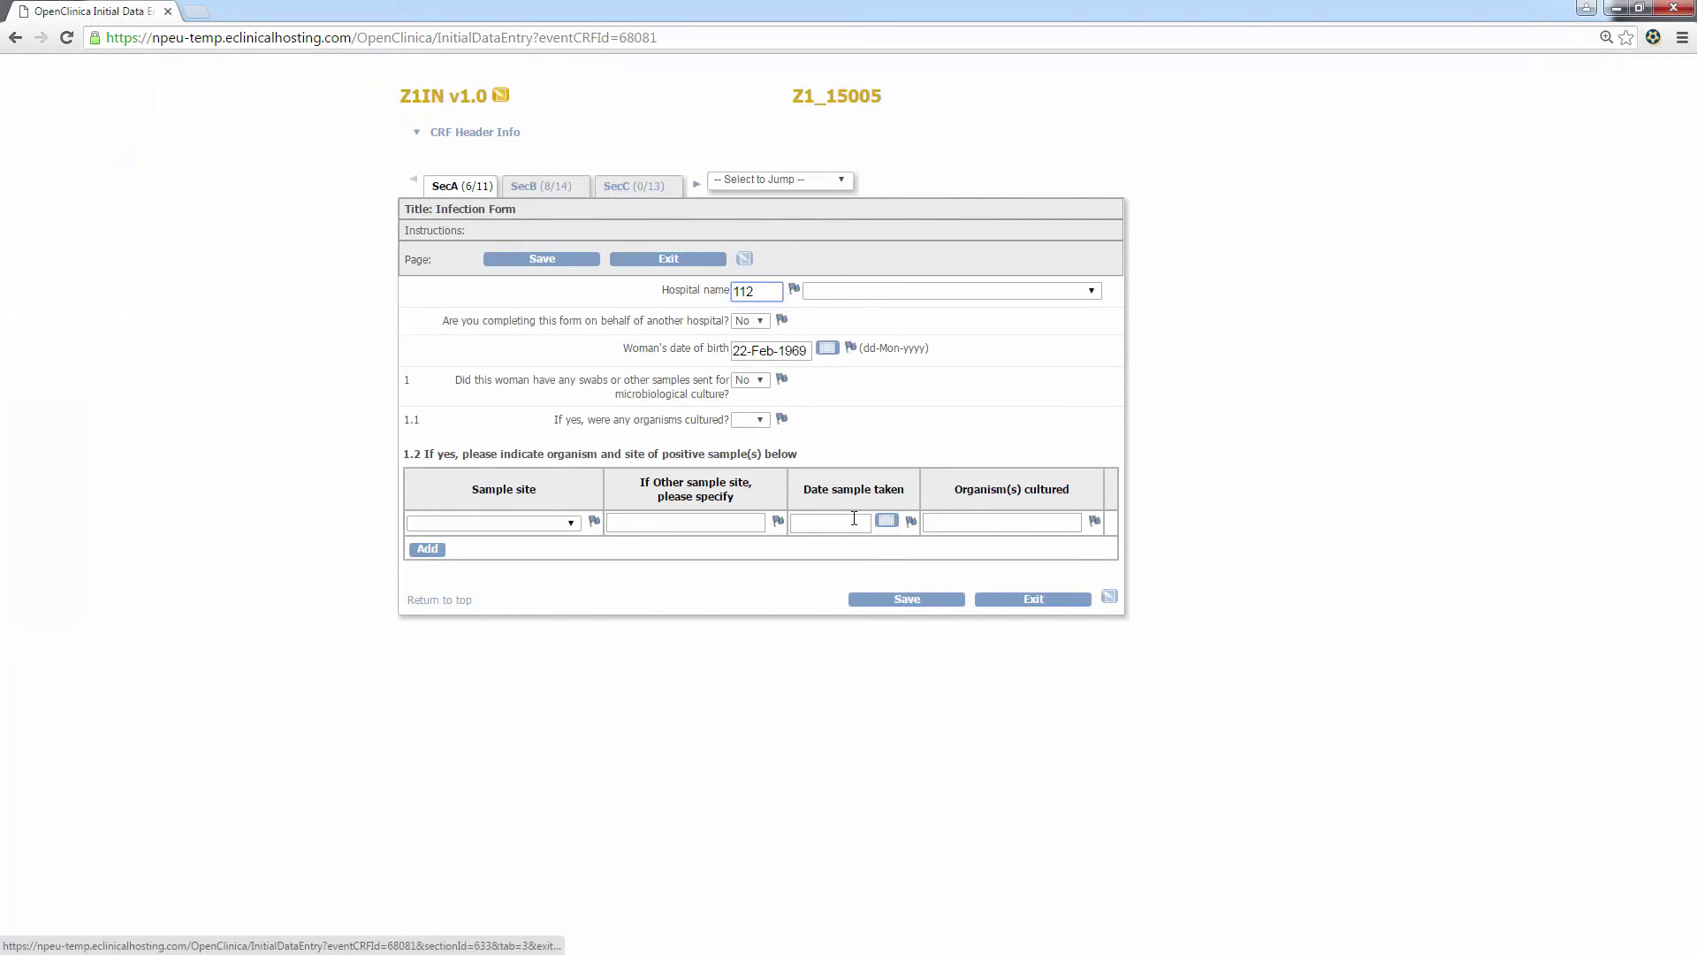
# In Section C, answer No to systemic sepsis and endometritis and save
pyautogui.click(556, 185)
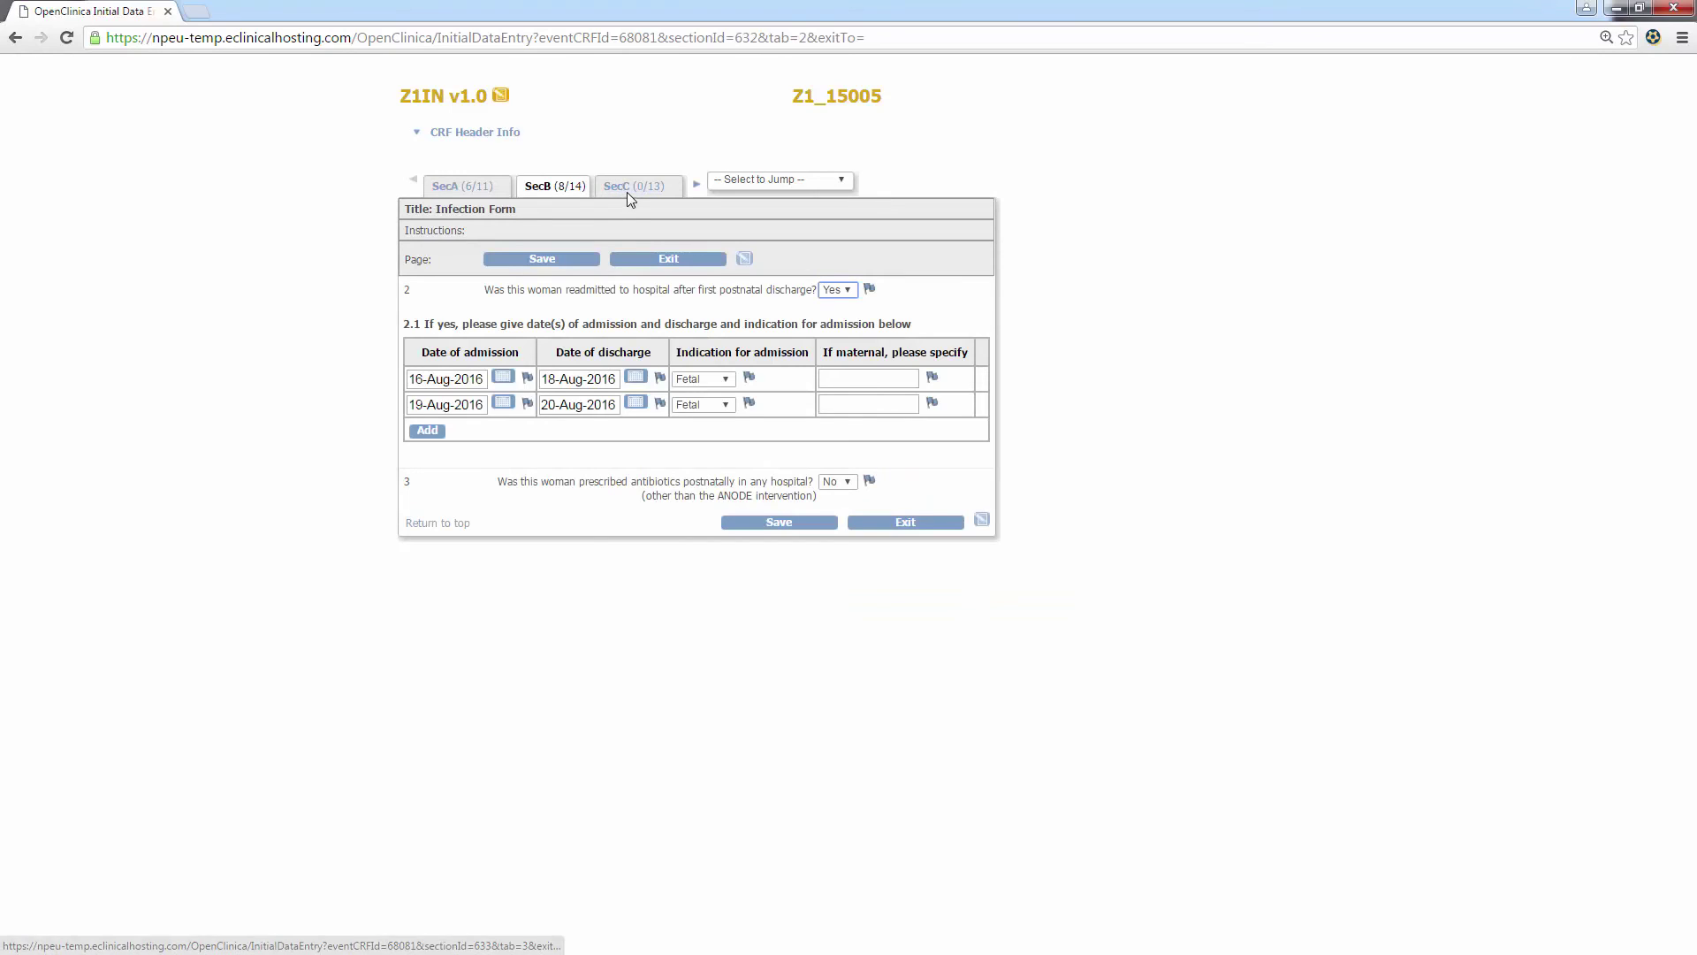
pyautogui.click(626, 188)
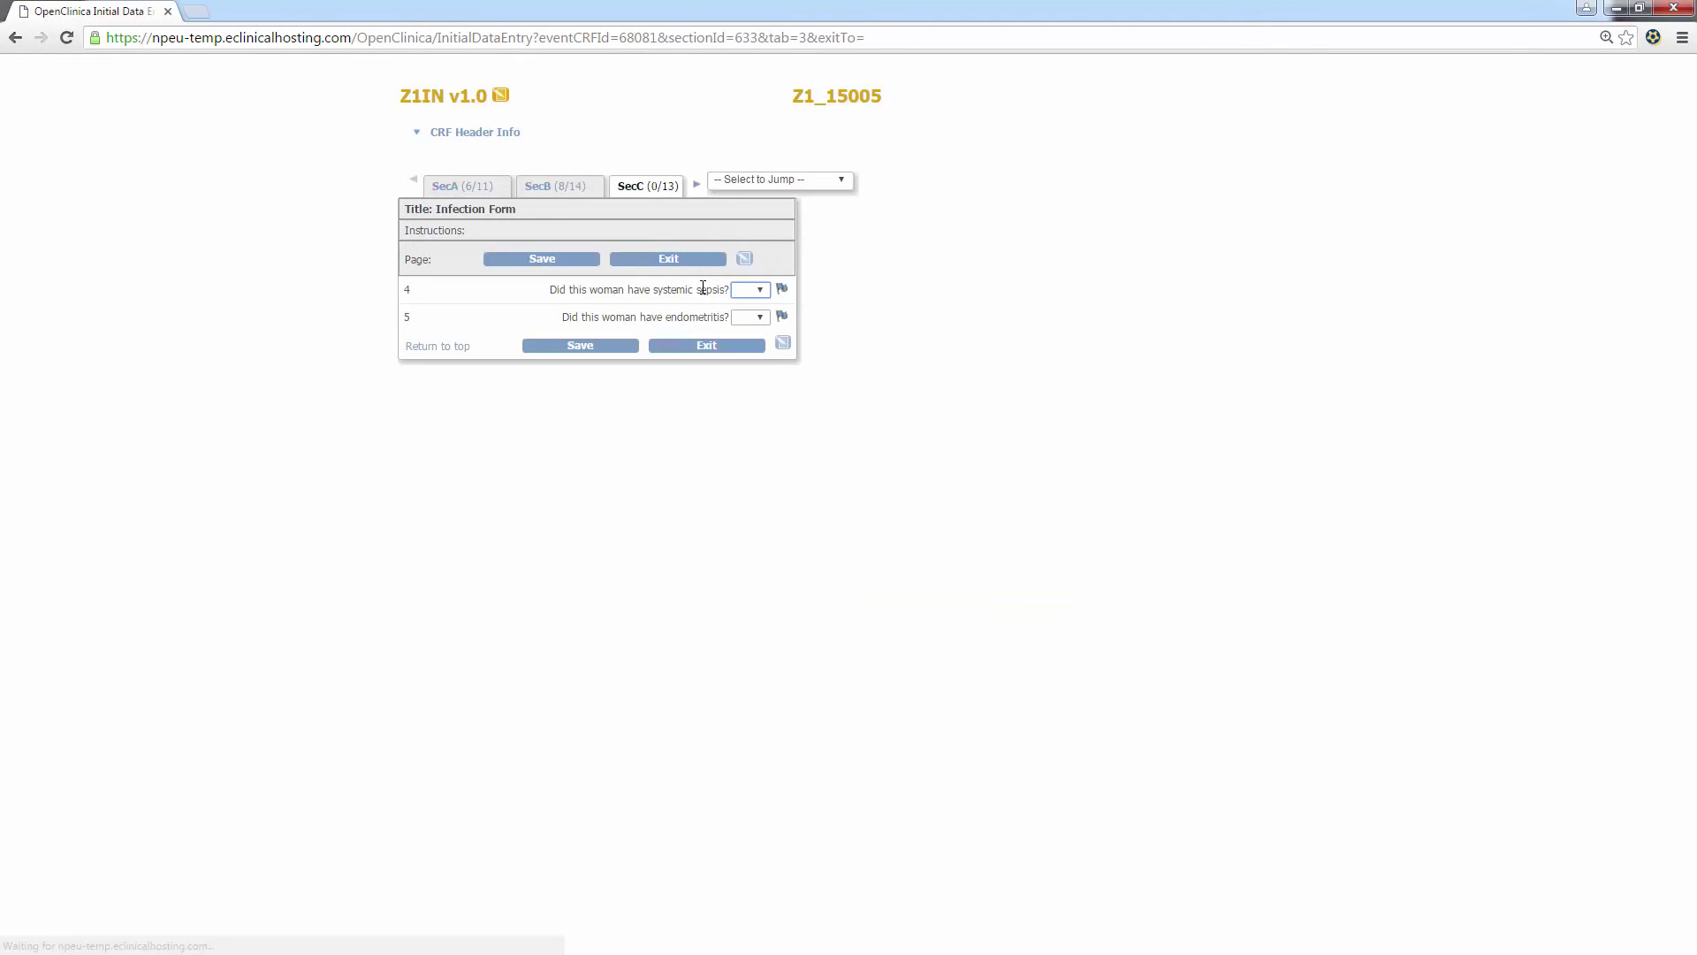
pyautogui.click(758, 290)
pyautogui.click(756, 333)
pyautogui.click(751, 320)
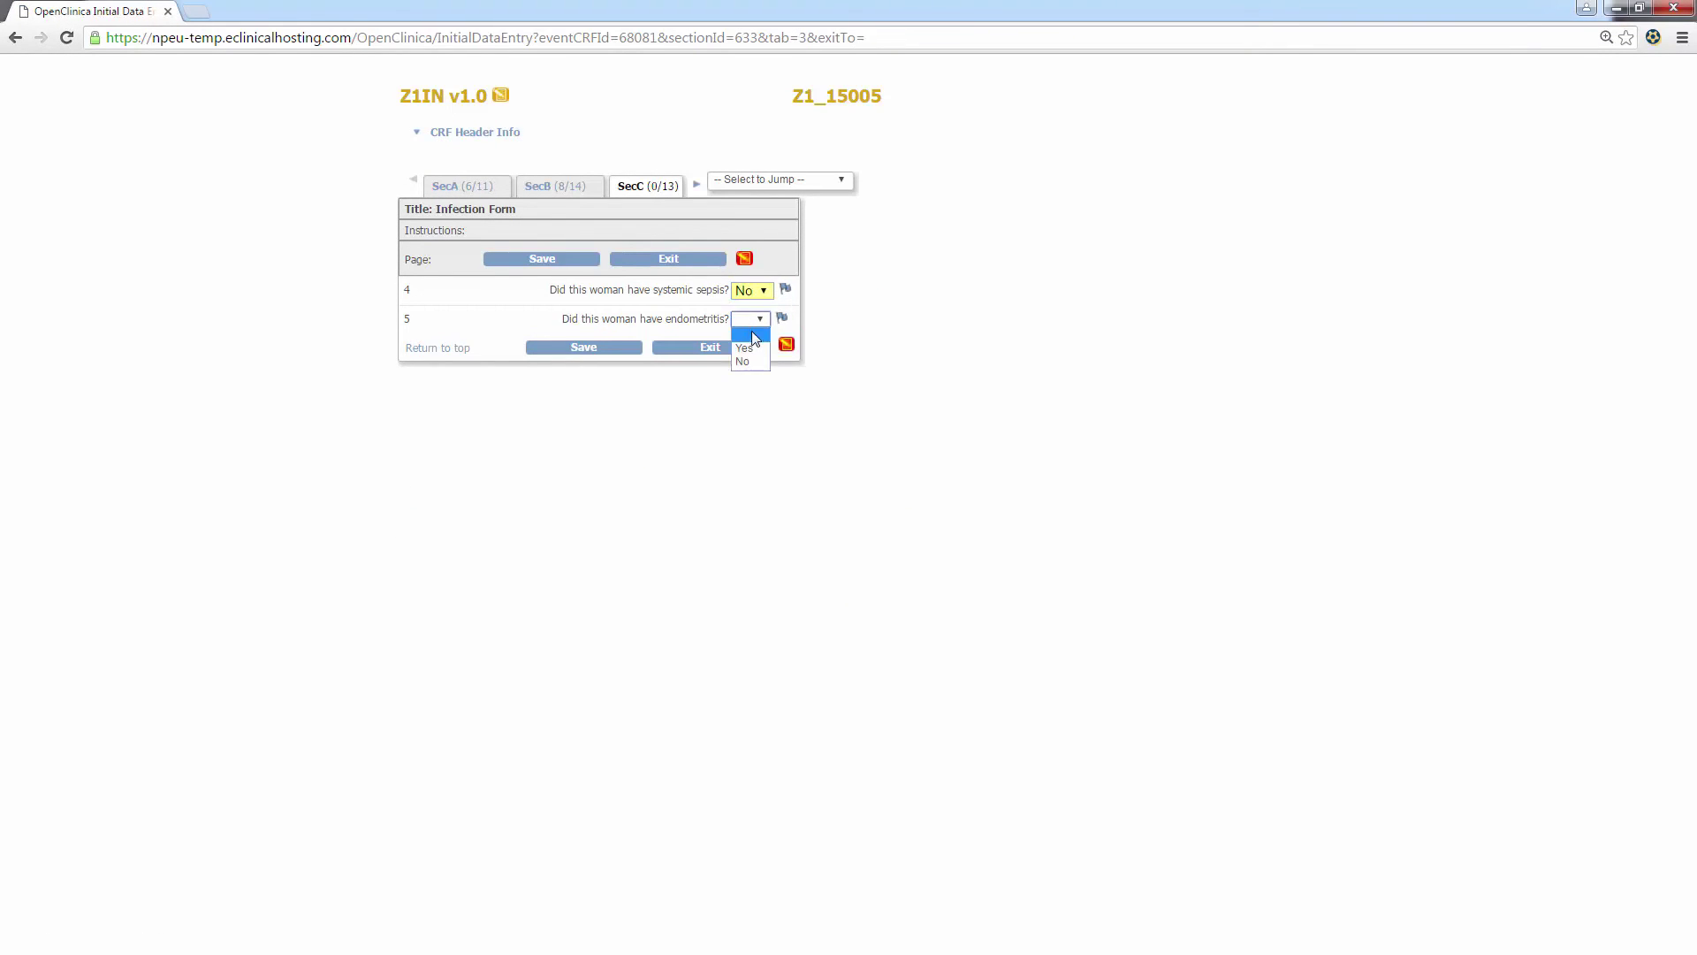
pyautogui.click(753, 363)
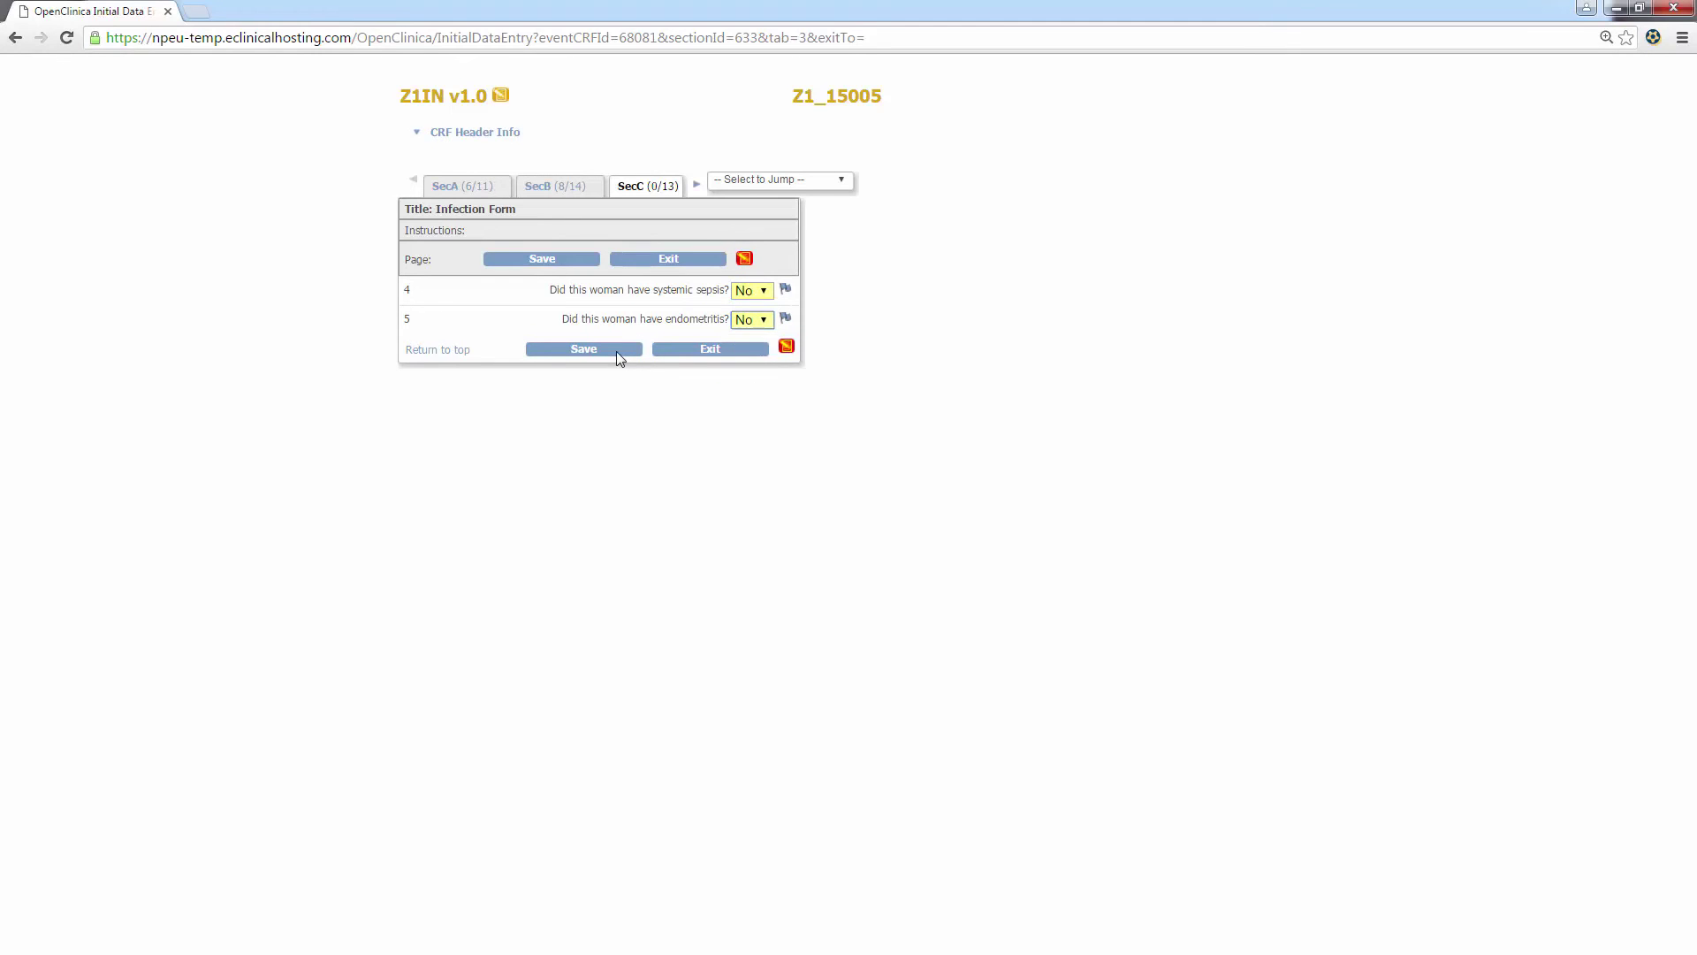
pyautogui.click(614, 346)
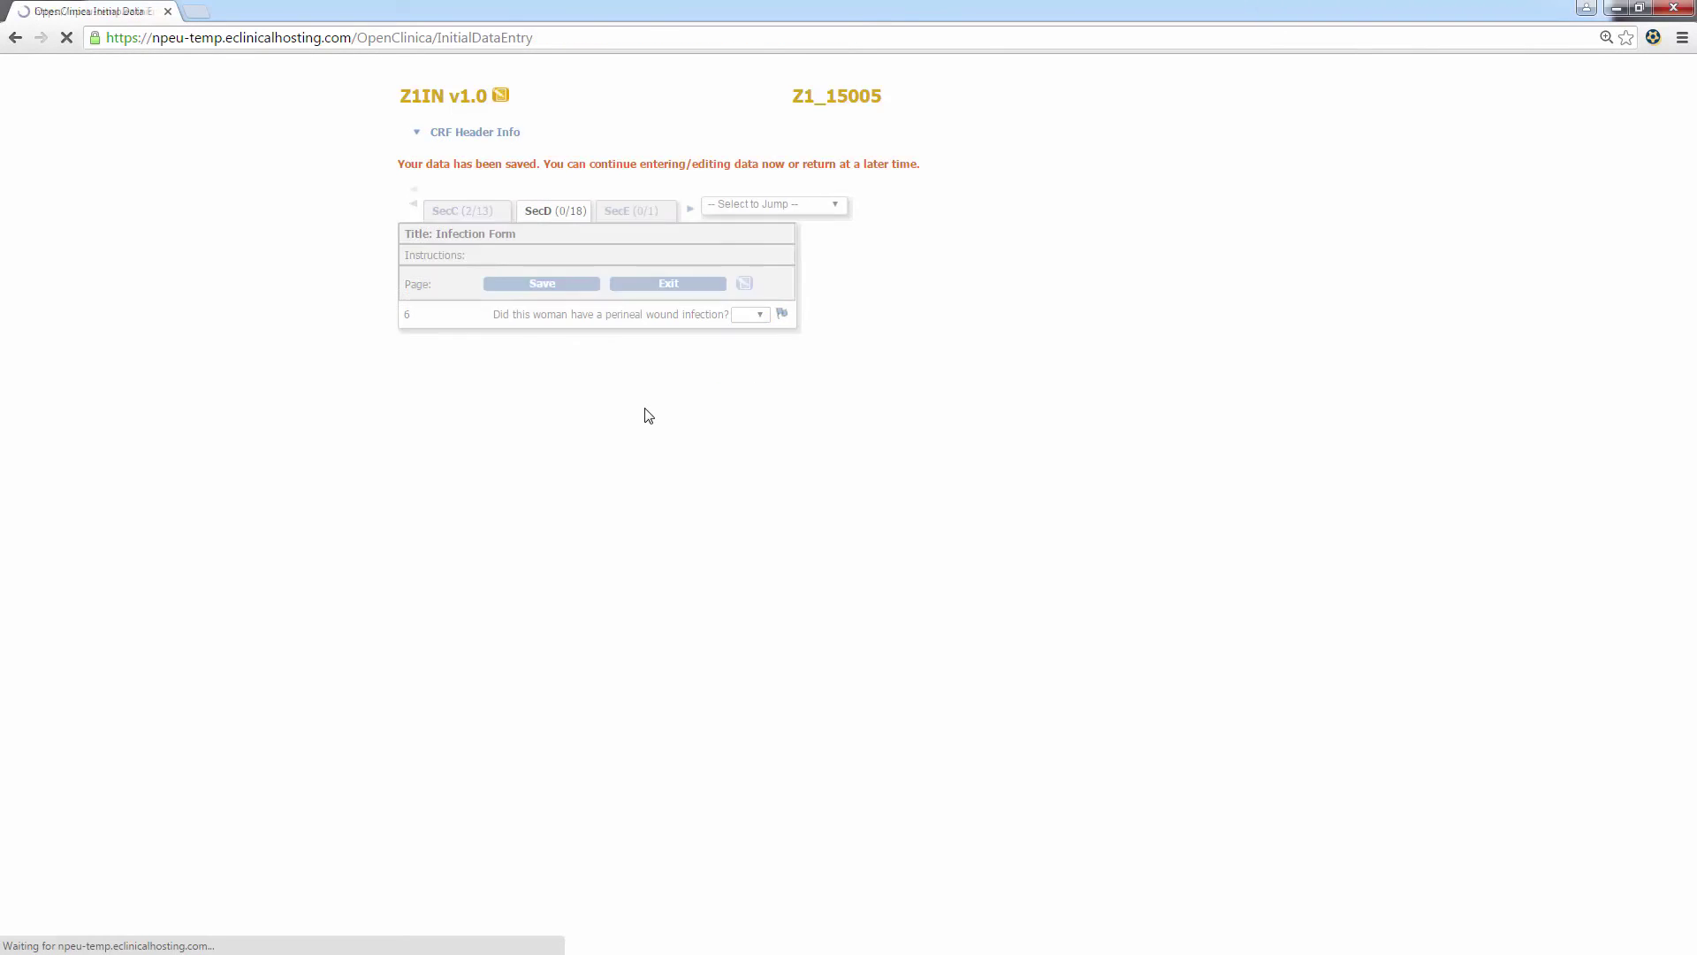
# Answer Yes to perineal wound infection, diagnosed 16-Aug-2016, with pus draining and fever
pyautogui.click(751, 315)
pyautogui.click(758, 343)
pyautogui.click(827, 343)
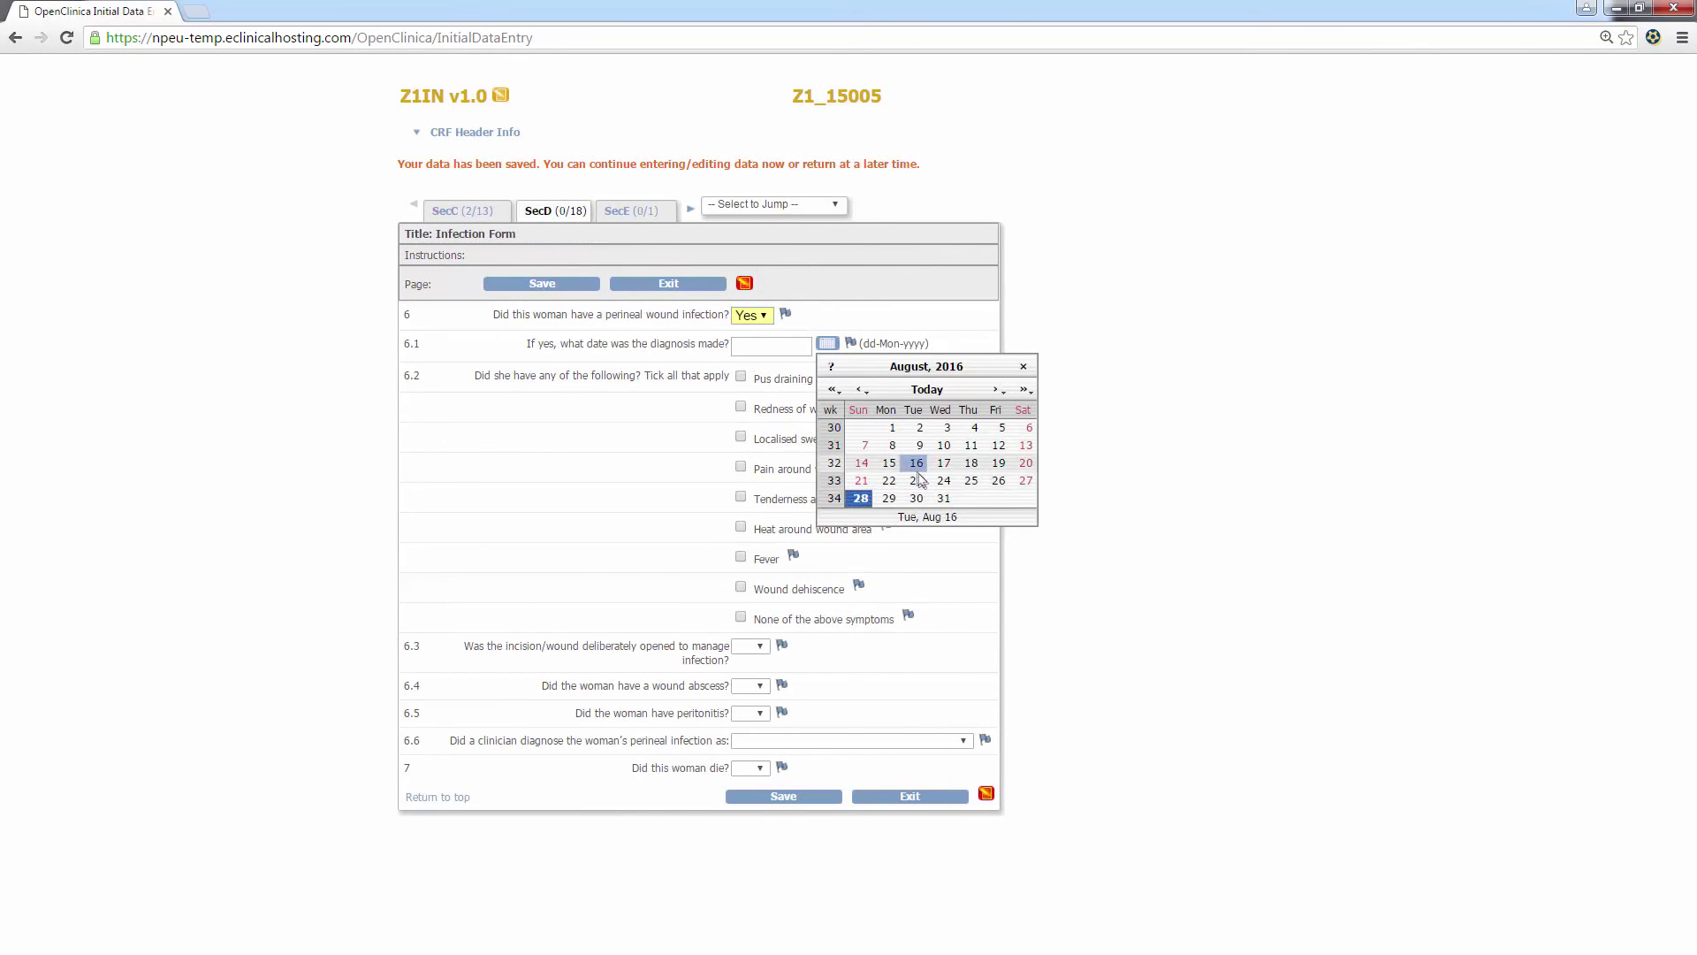
pyautogui.click(884, 462)
pyautogui.click(741, 375)
pyautogui.click(741, 557)
# Answer No to wound opened, abscess and peritonitis, choose superficial incisional infection, and save
pyautogui.click(750, 646)
pyautogui.click(747, 694)
pyautogui.click(751, 685)
pyautogui.click(747, 733)
pyautogui.click(751, 714)
pyautogui.click(747, 753)
pyautogui.click(783, 744)
pyautogui.click(782, 772)
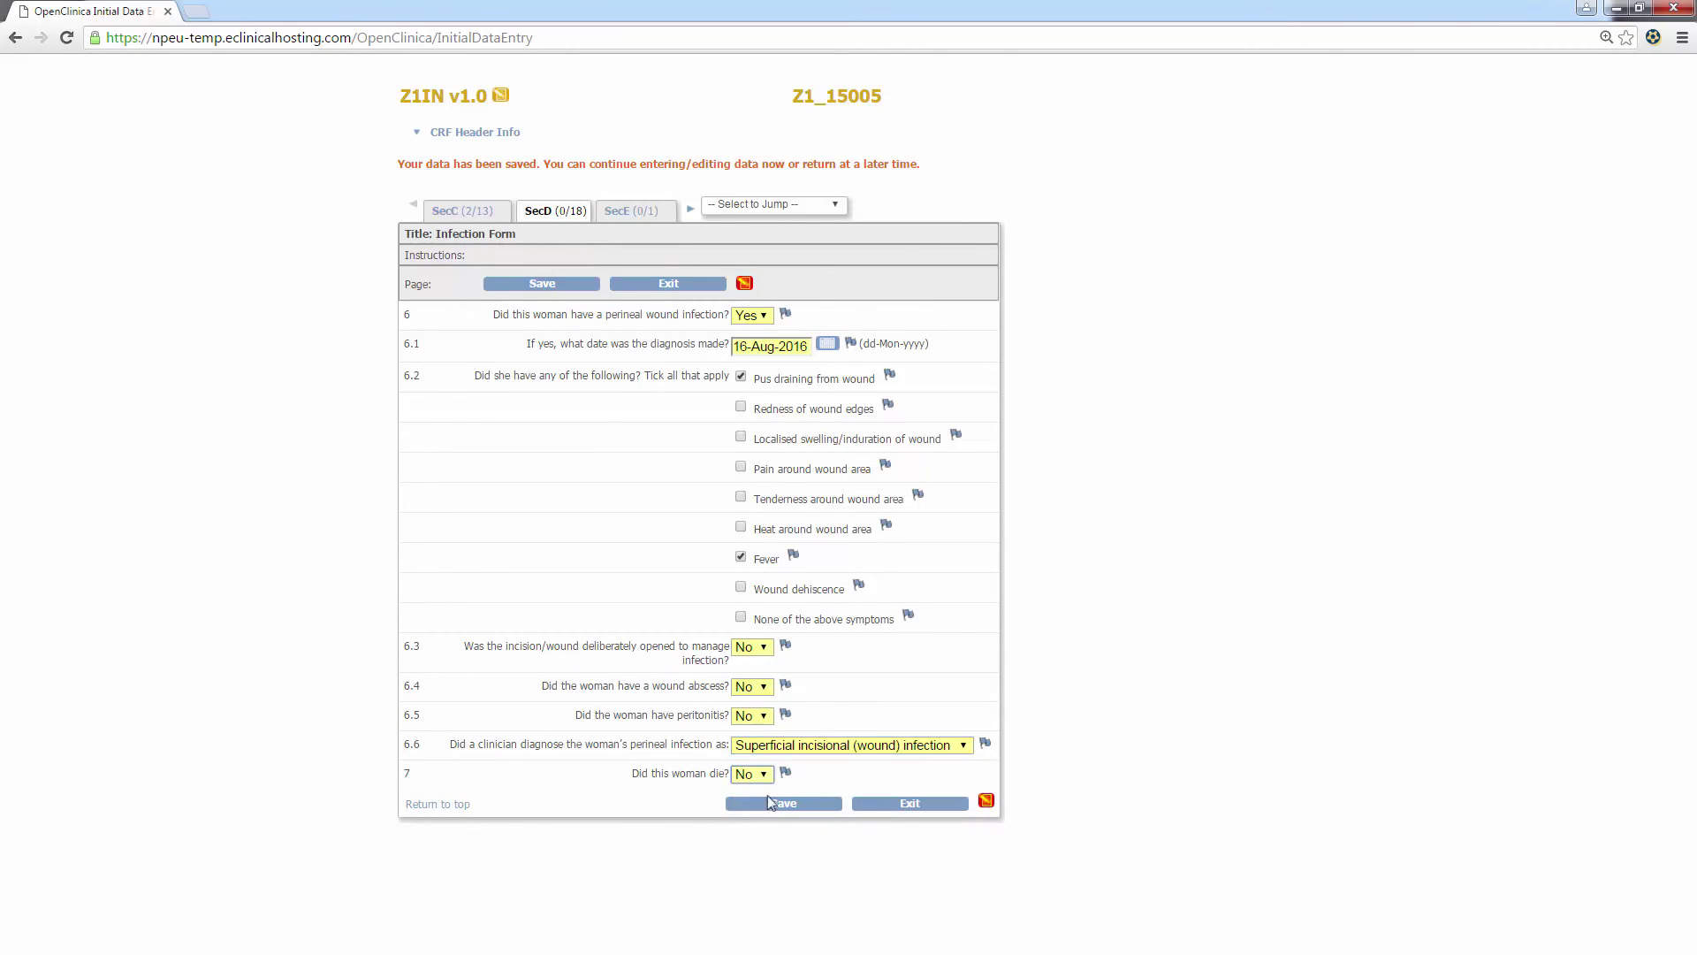
pyautogui.click(771, 805)
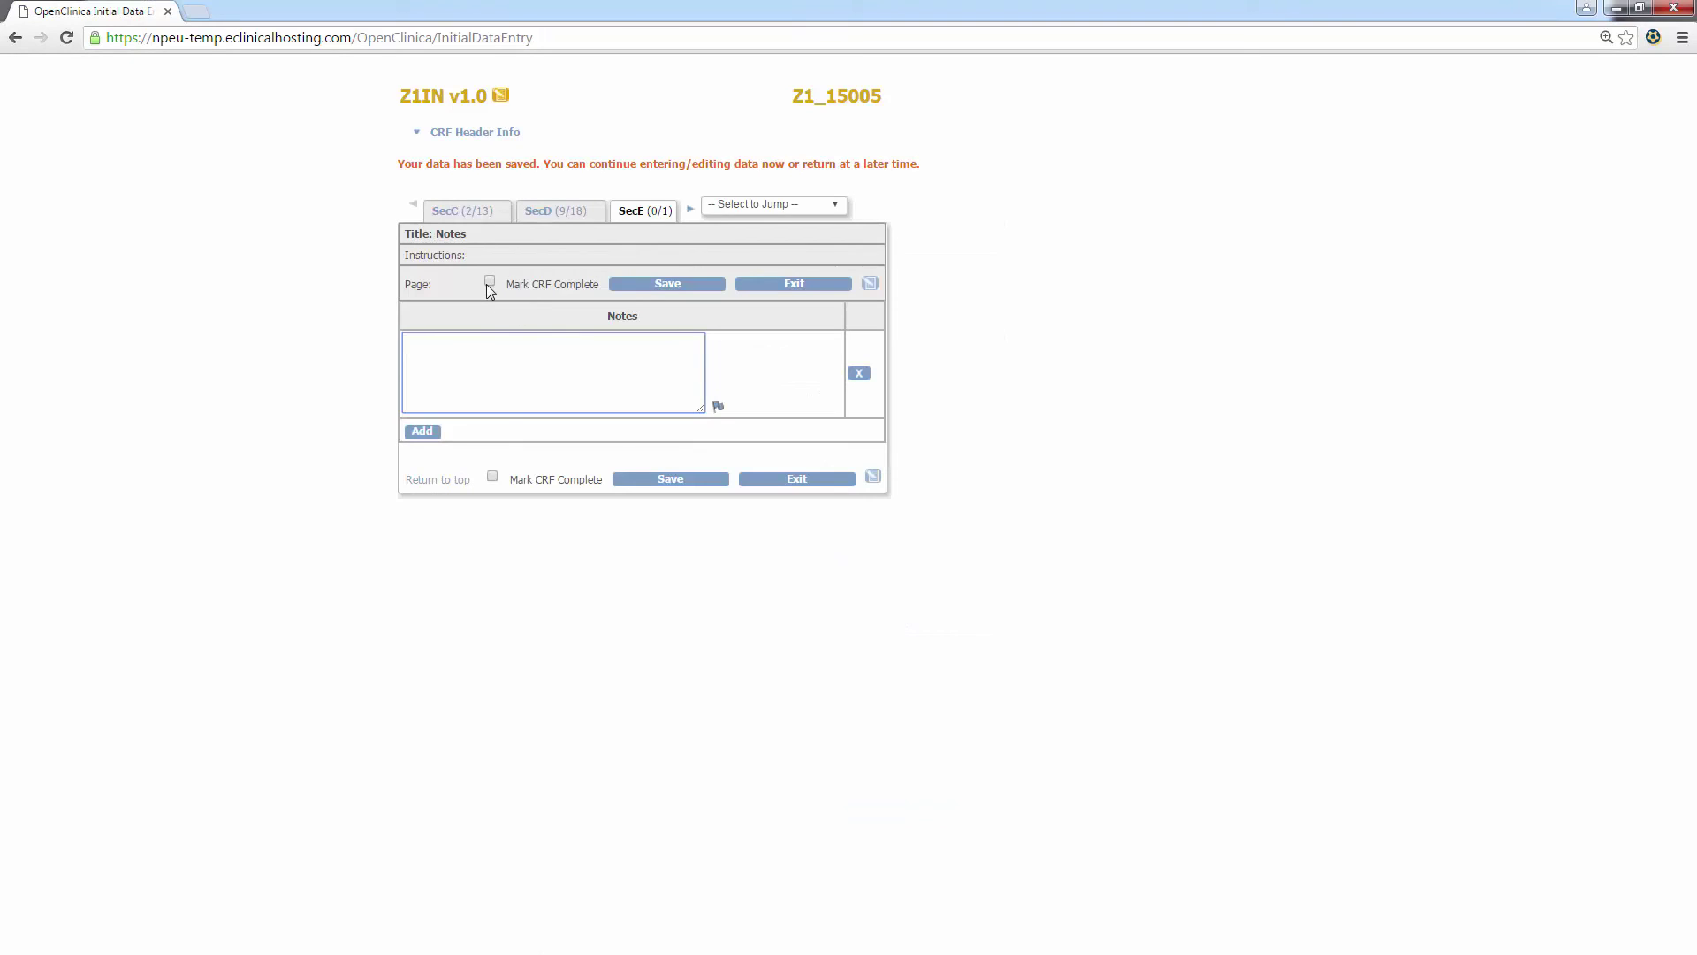
# Mark the Z1IN form complete, confirm, and save it
pyautogui.click(489, 281)
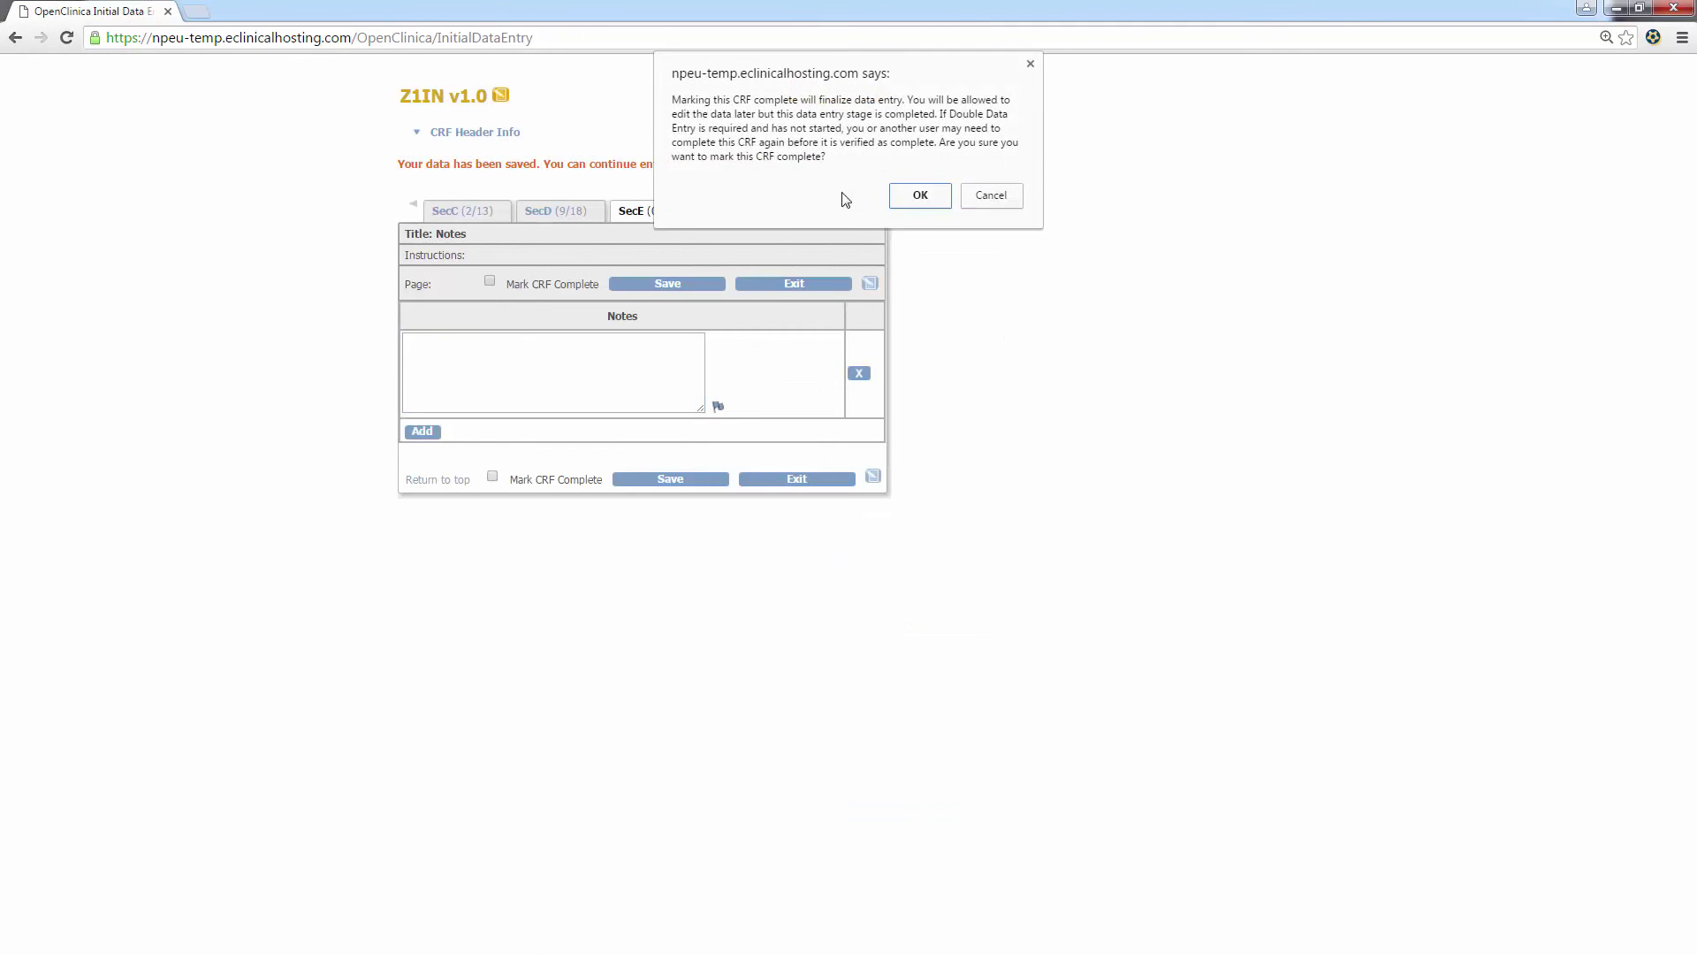
pyautogui.click(932, 197)
pyautogui.click(656, 281)
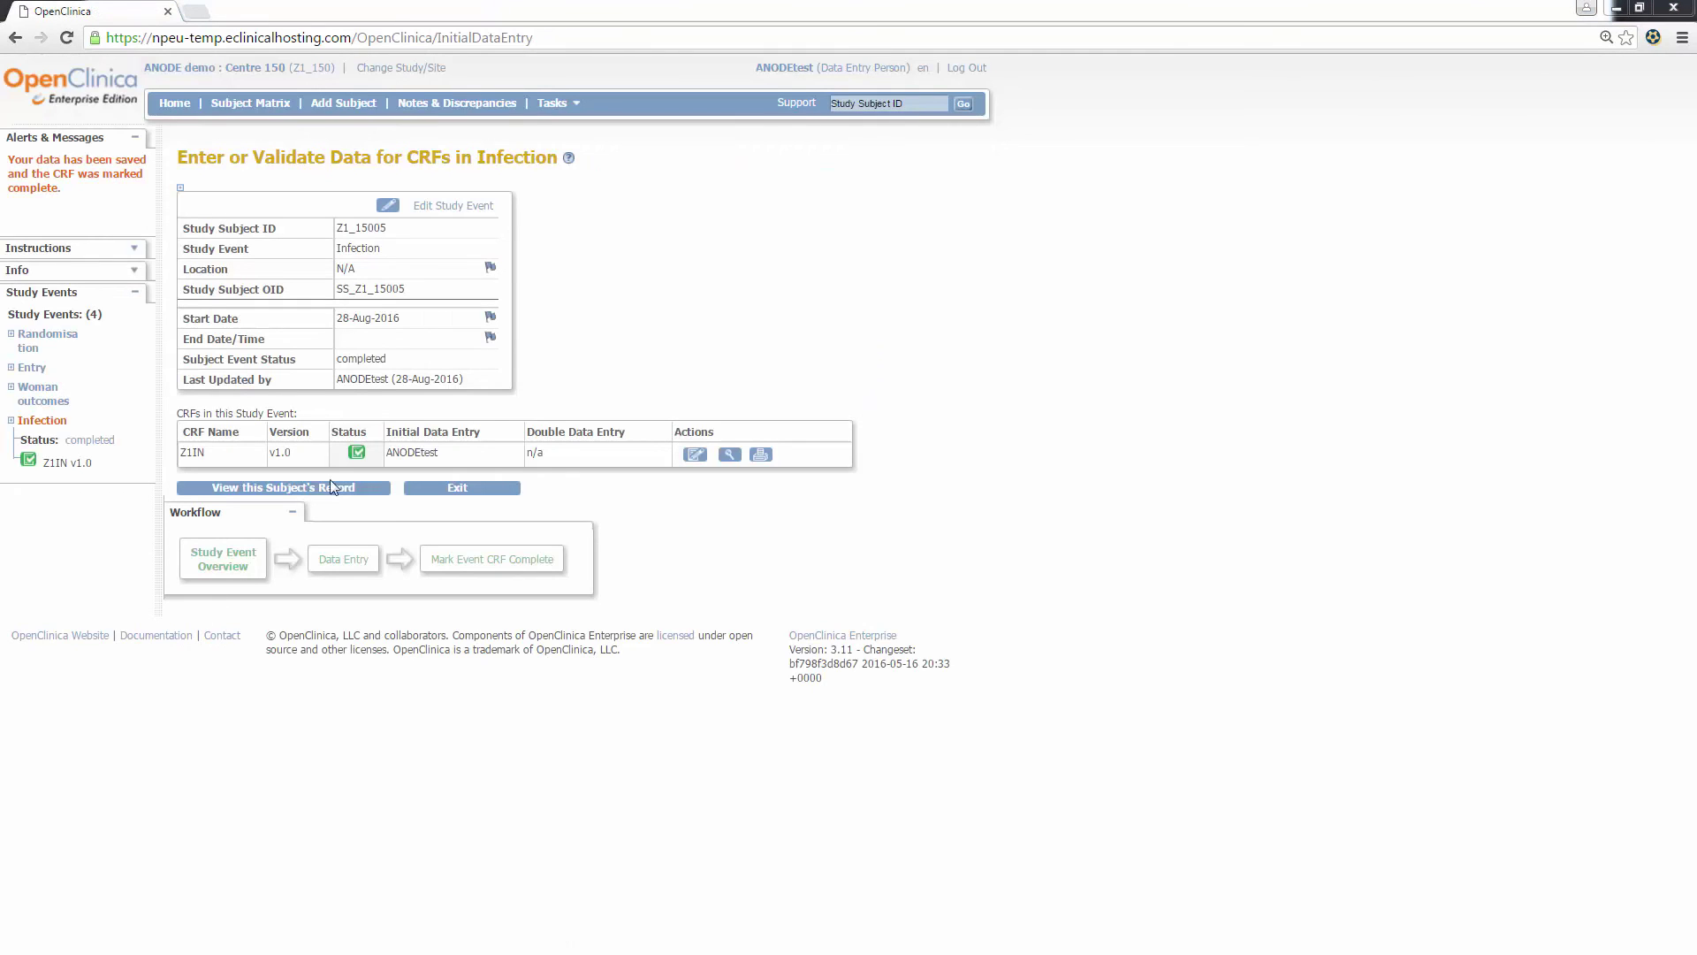
# Return to the Subject Matrix and show the options for Z1_15005's completed Infection event
pyautogui.click(271, 104)
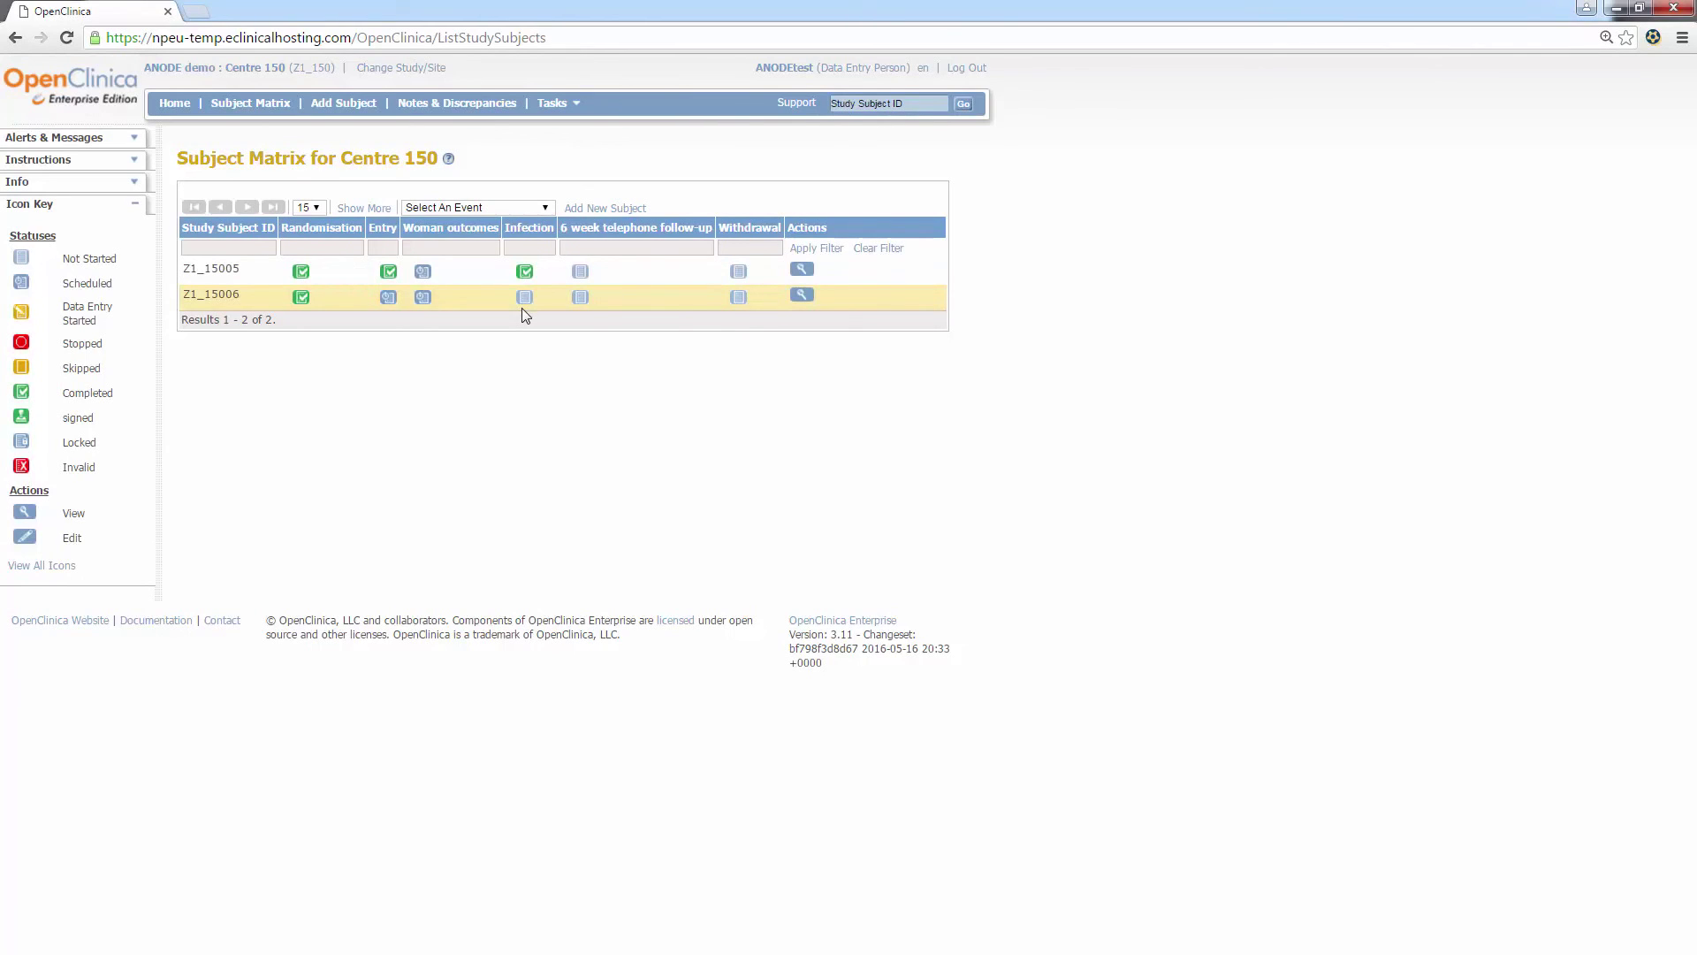
pyautogui.click(527, 274)
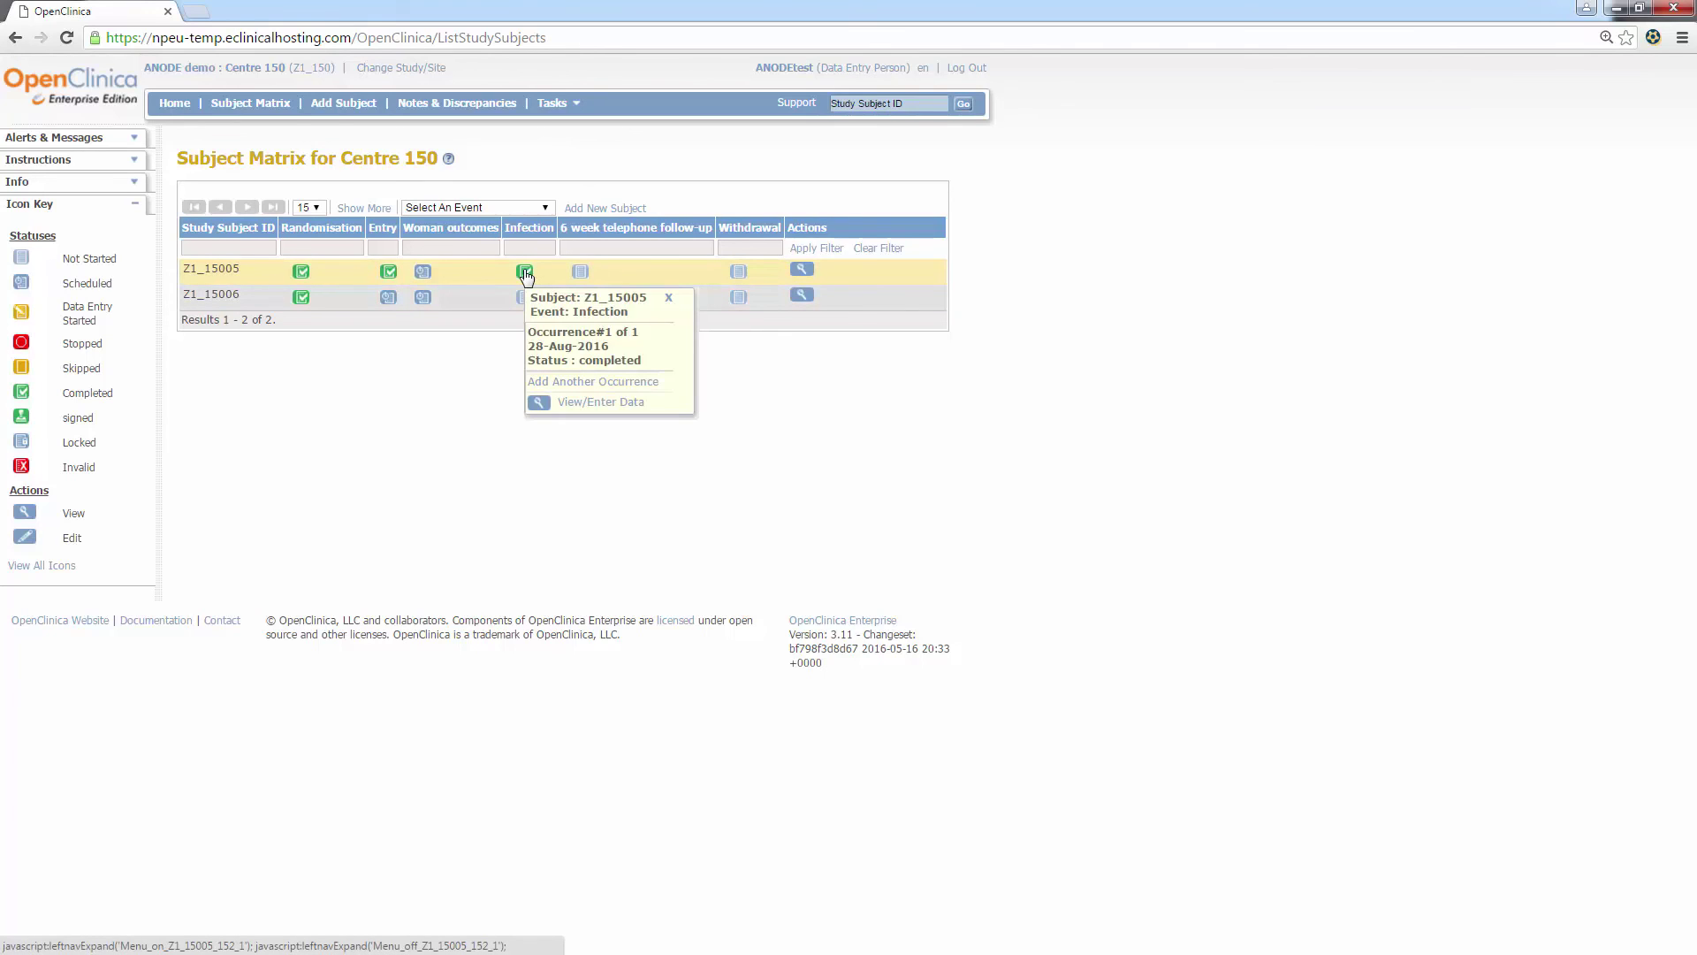
# Schedule another Infection occurrence for Z1_15005 and open its new Z1IN form
pyautogui.click(583, 390)
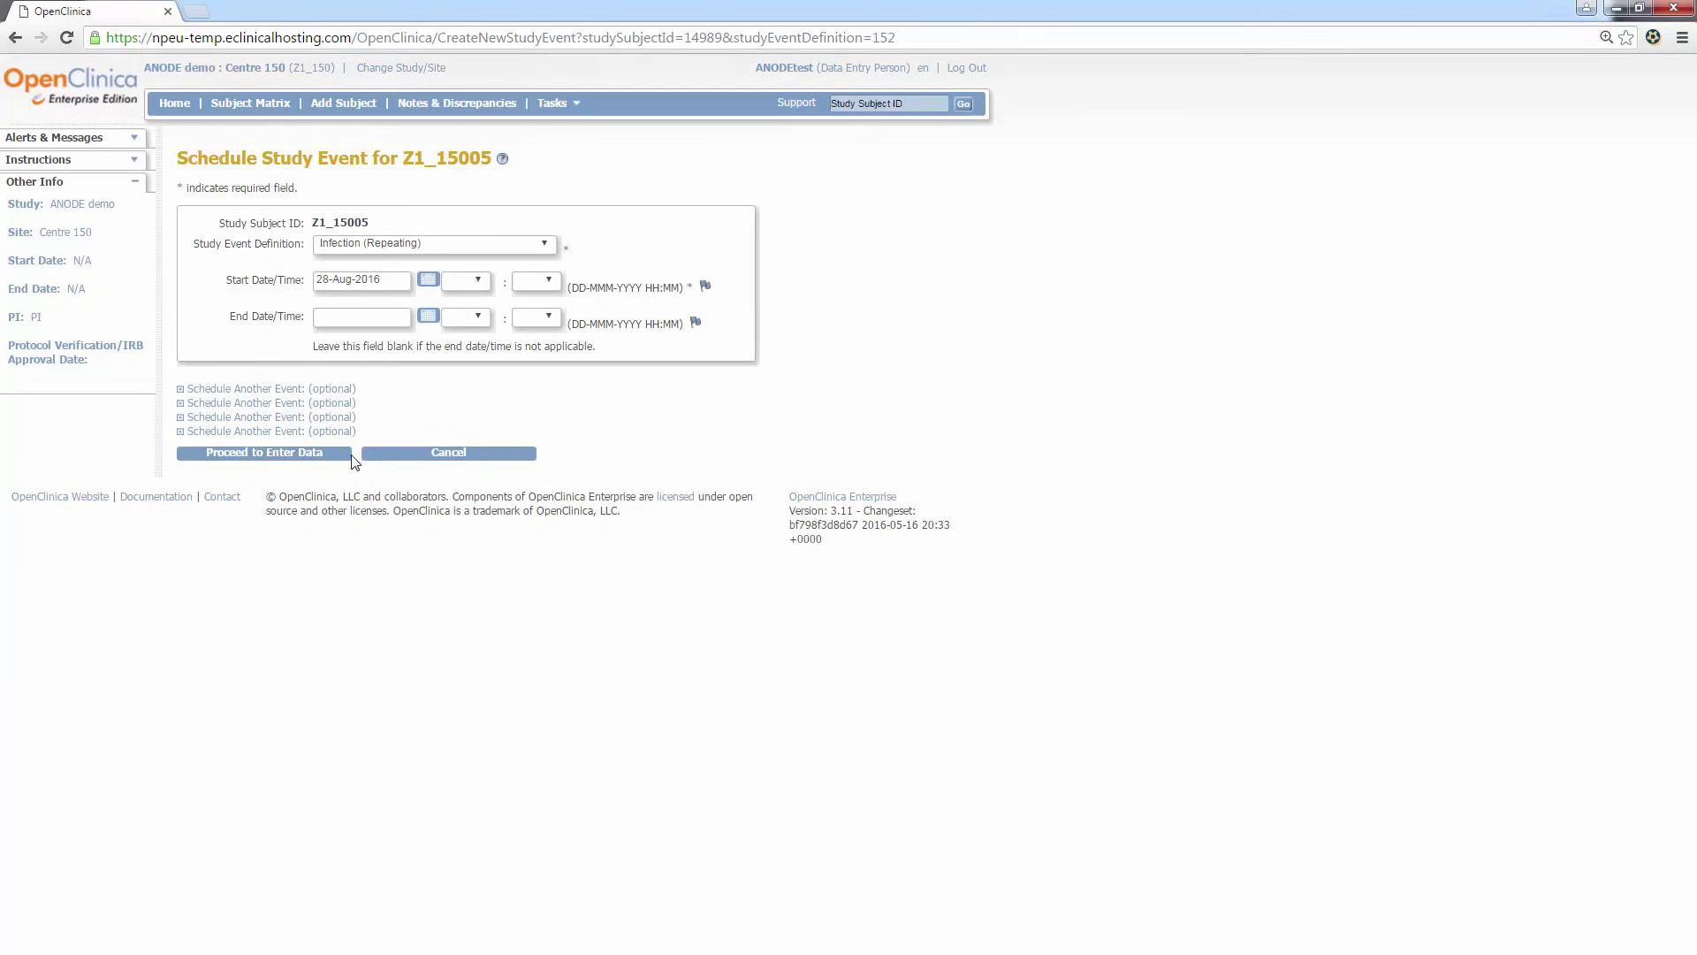
pyautogui.click(331, 456)
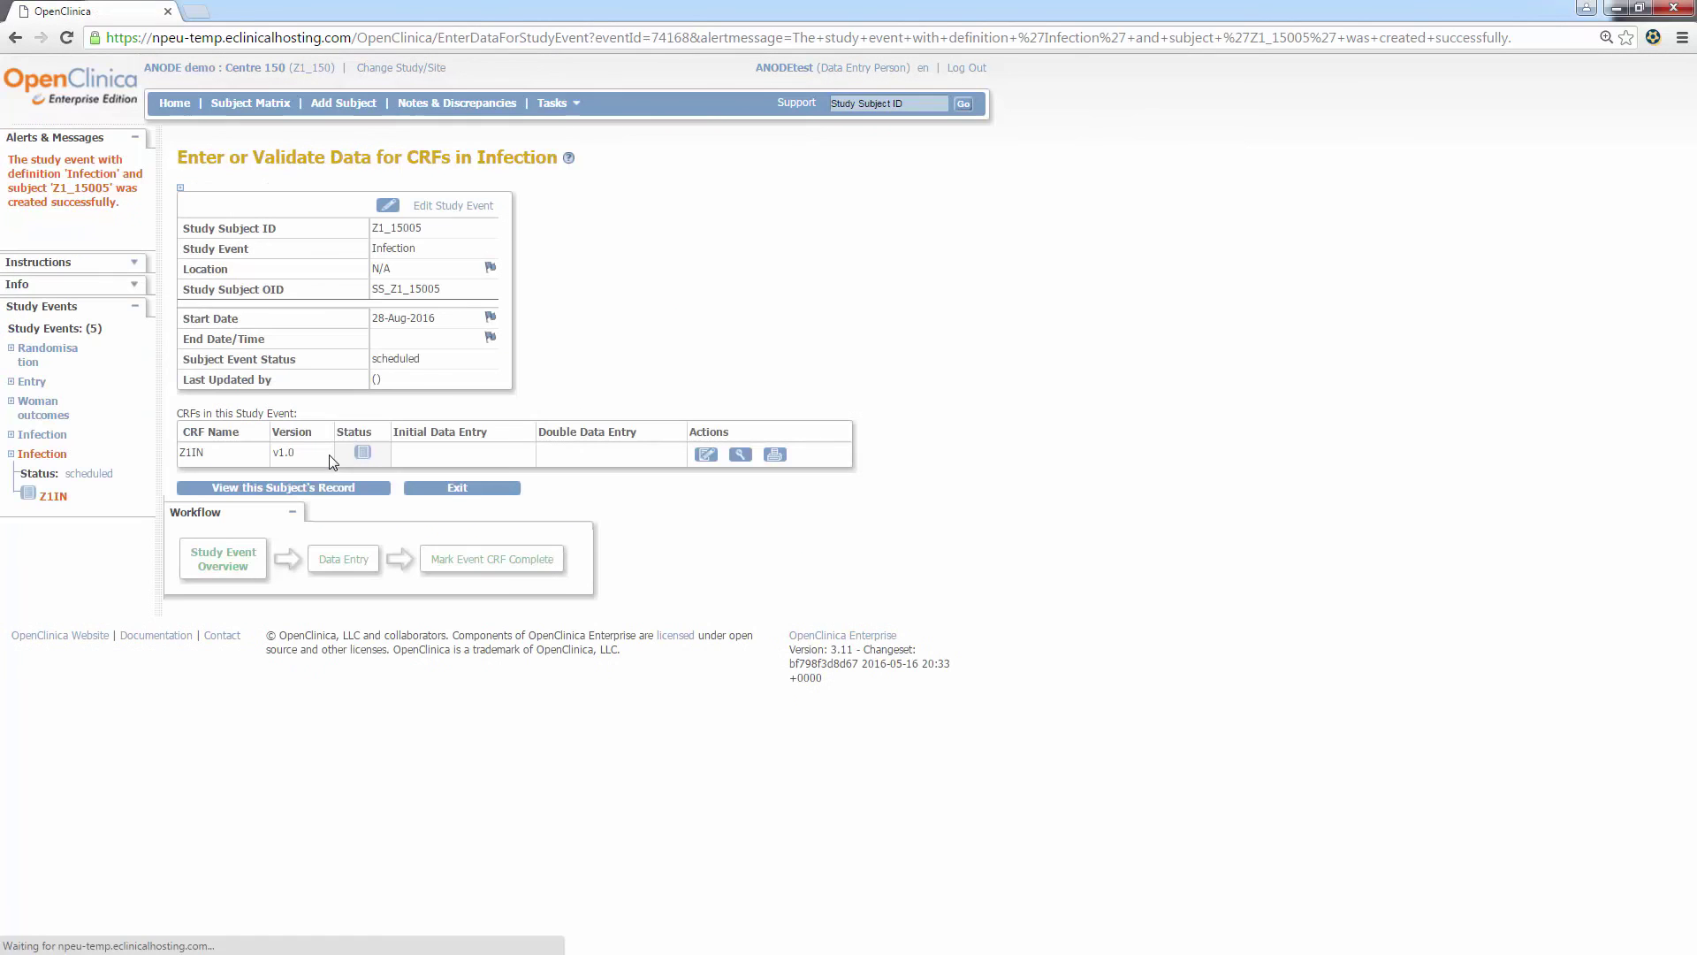
pyautogui.click(705, 455)
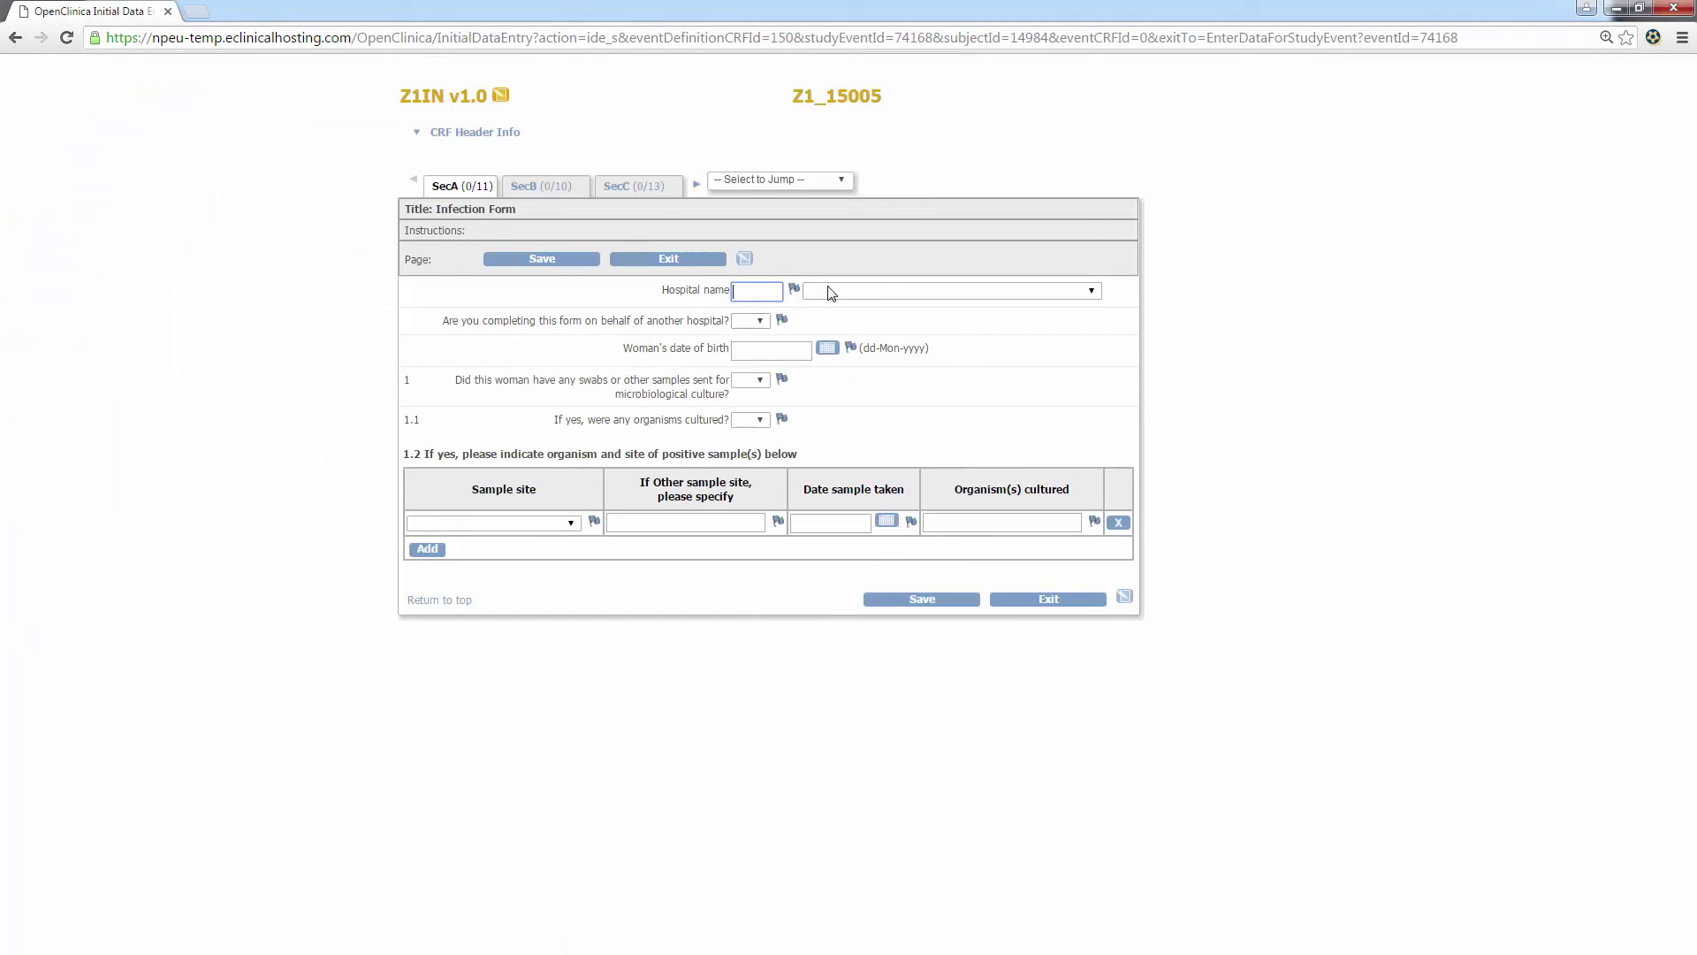
pyautogui.click(833, 292)
pyautogui.click(893, 325)
pyautogui.click(752, 321)
pyautogui.click(774, 359)
pyautogui.click(792, 357)
pyautogui.write('22-Feb-2016')
pyautogui.click(751, 382)
pyautogui.click(751, 408)
pyautogui.click(760, 421)
pyautogui.click(747, 466)
pyautogui.click(897, 601)
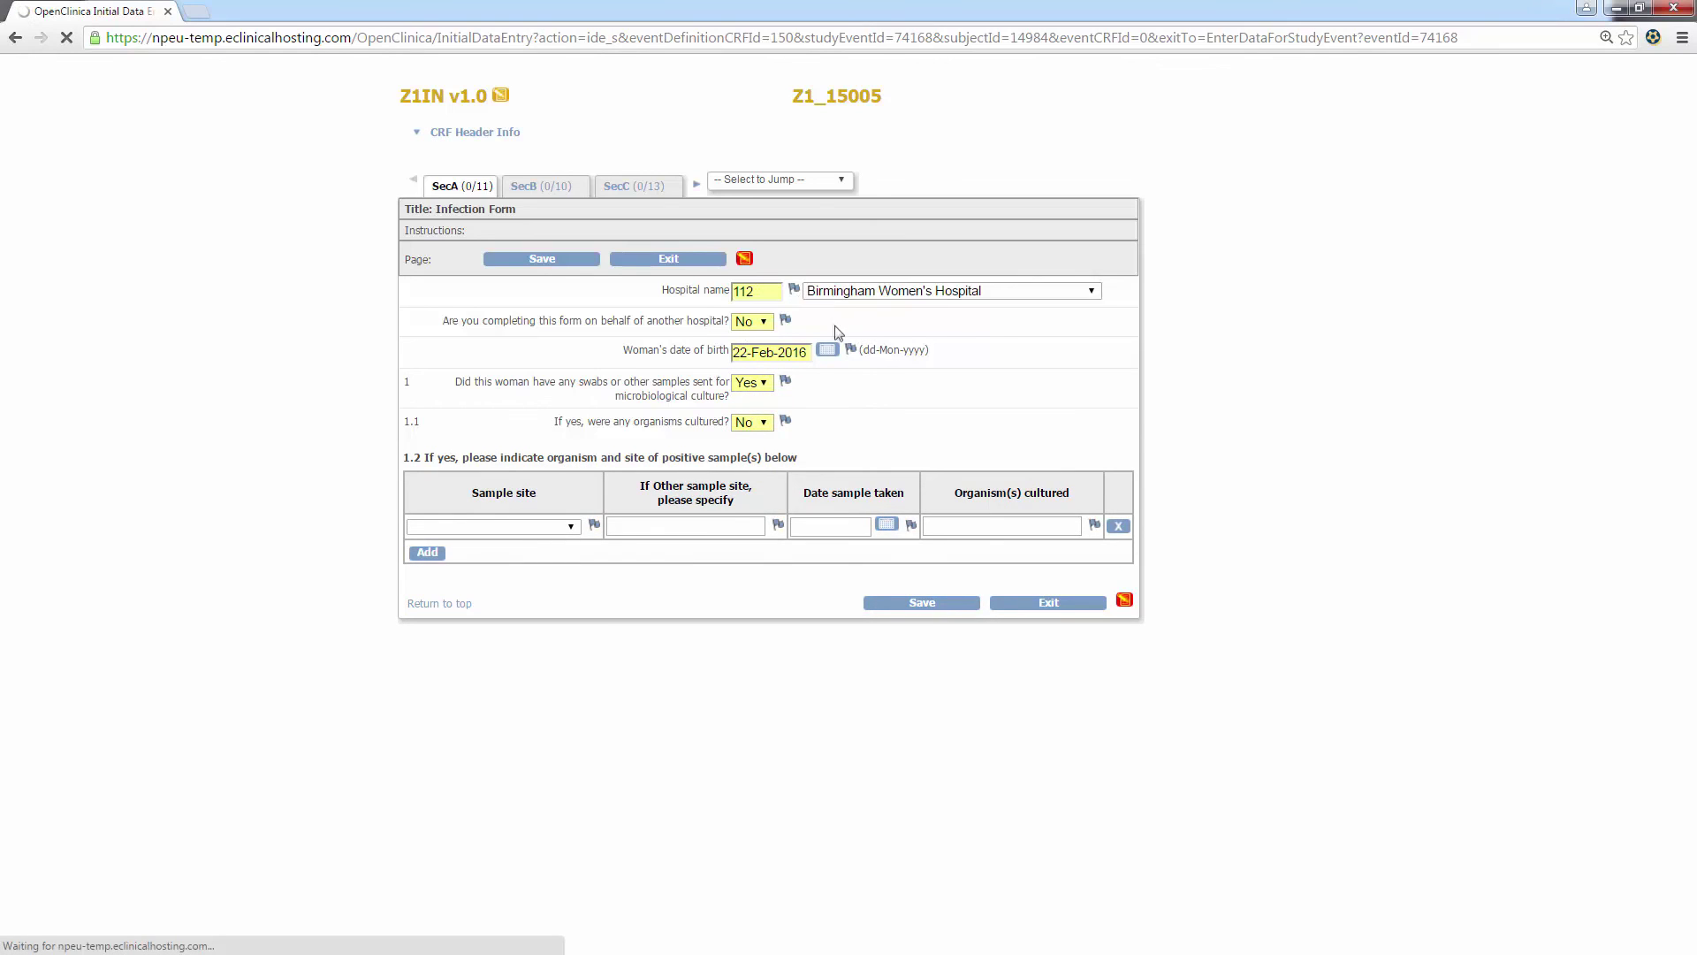
pyautogui.click(787, 412)
pyautogui.click(783, 454)
pyautogui.click(922, 659)
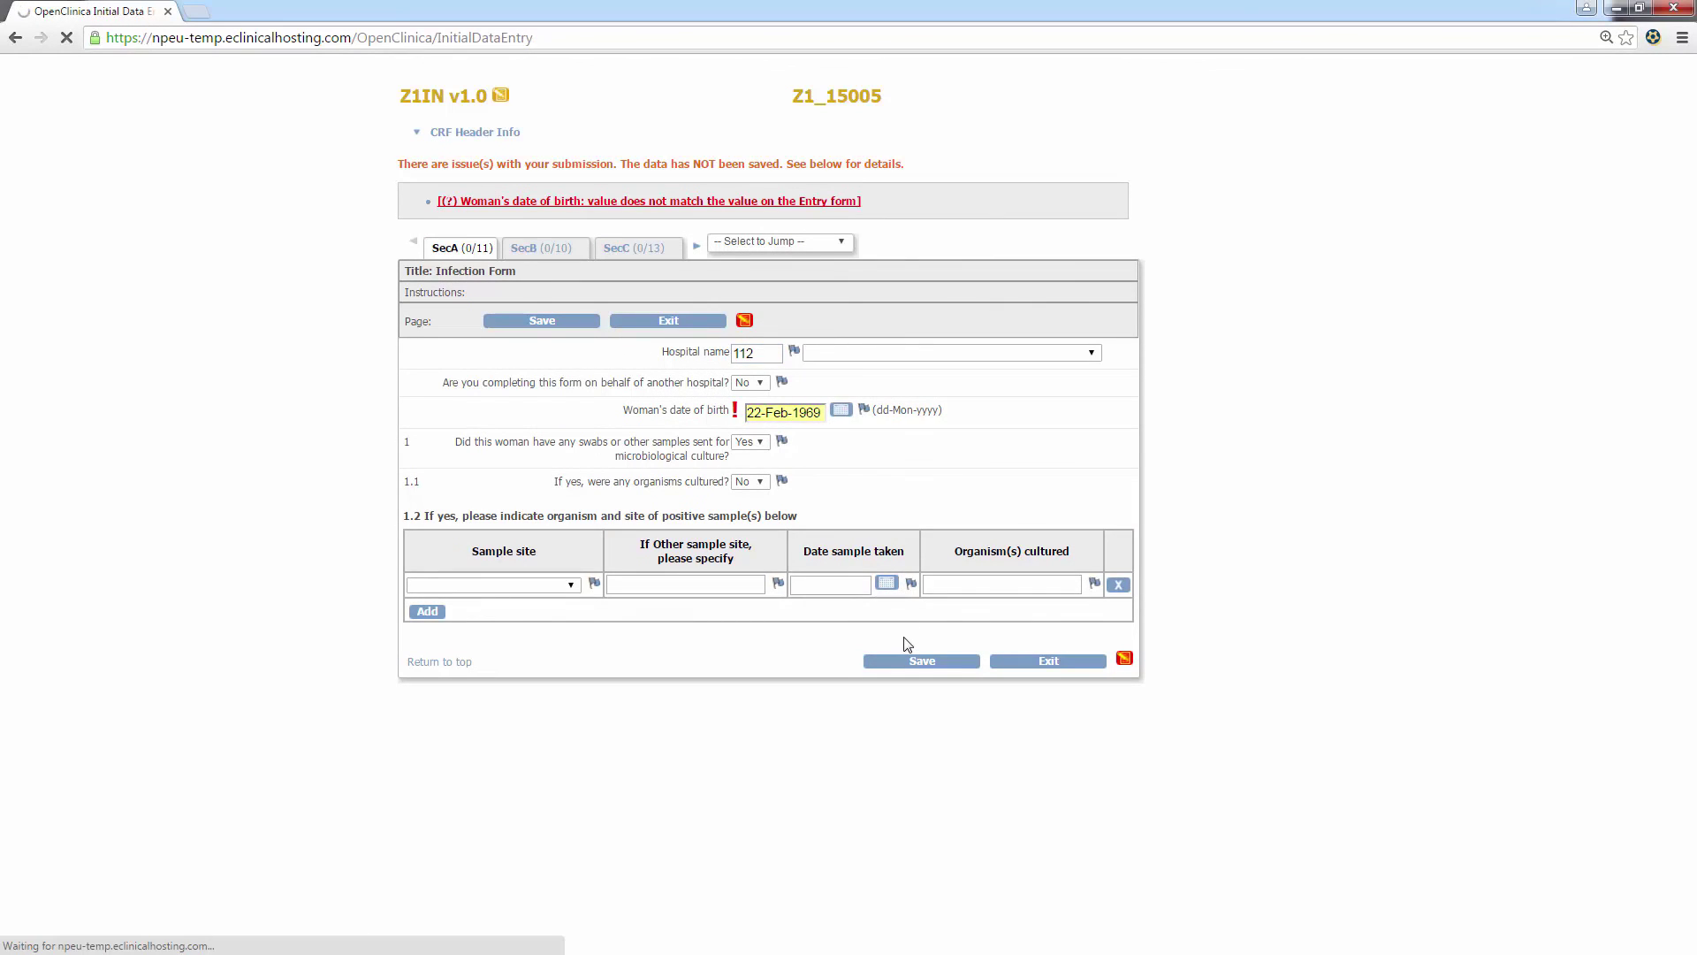
# Answer No to readmission and postnatal antibiotics, then save Sections B and C
pyautogui.click(840, 315)
pyautogui.click(835, 349)
pyautogui.click(840, 482)
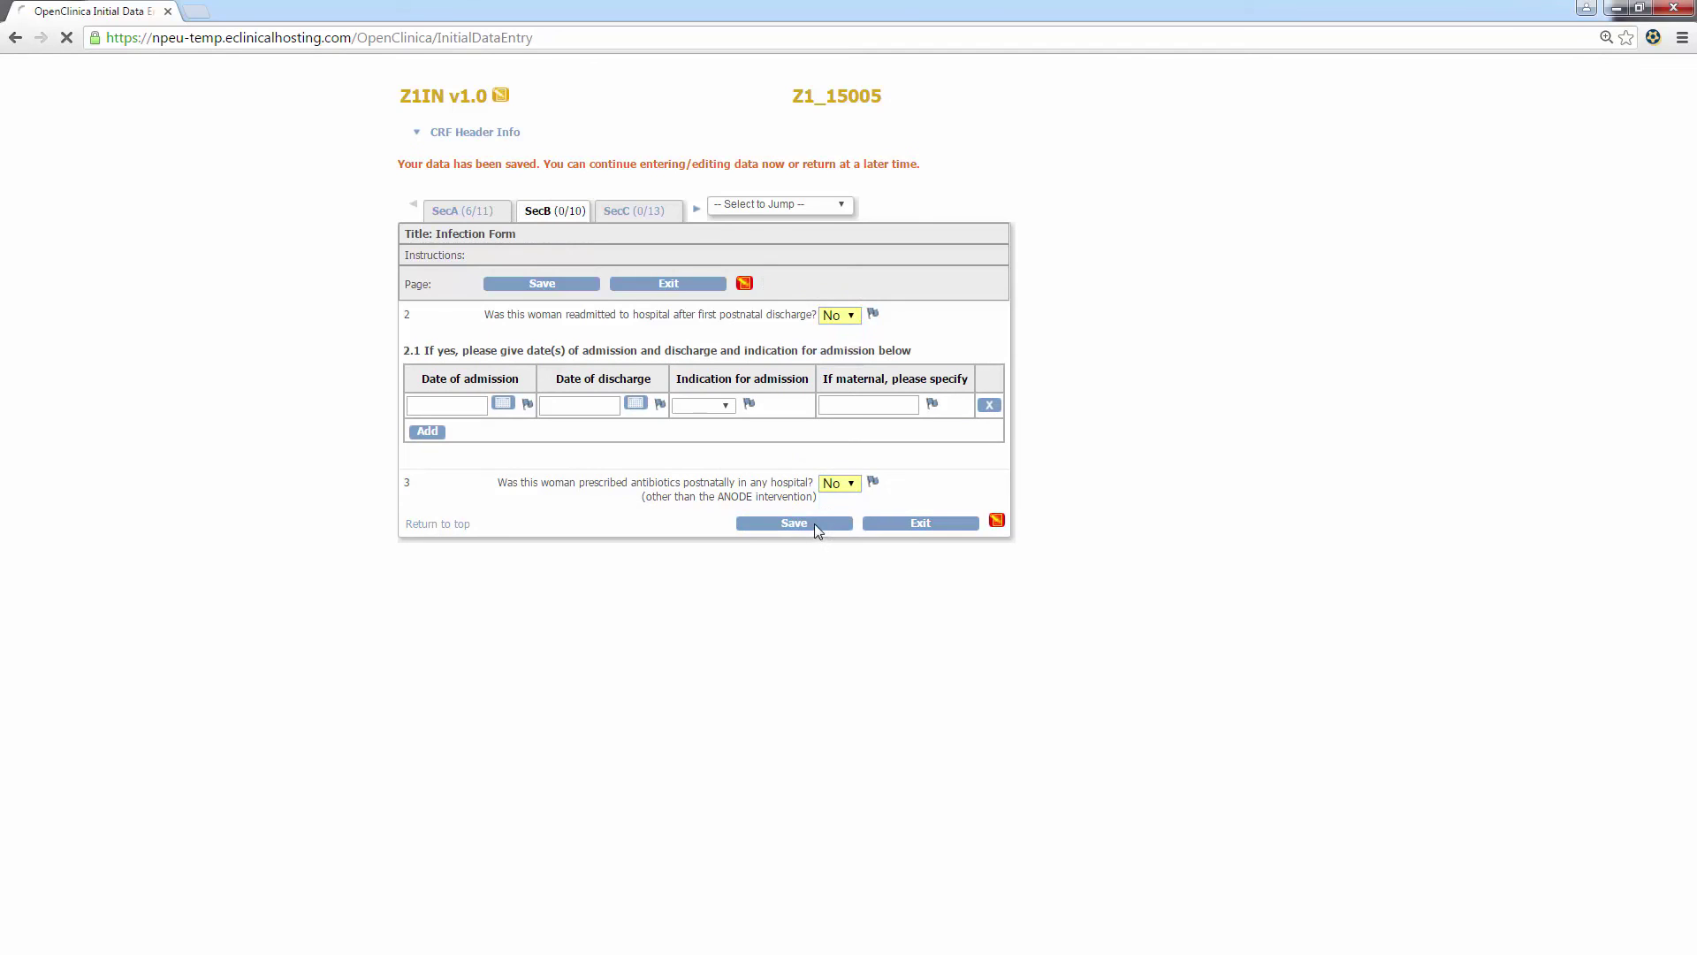
pyautogui.click(836, 517)
pyautogui.click(814, 524)
pyautogui.click(608, 376)
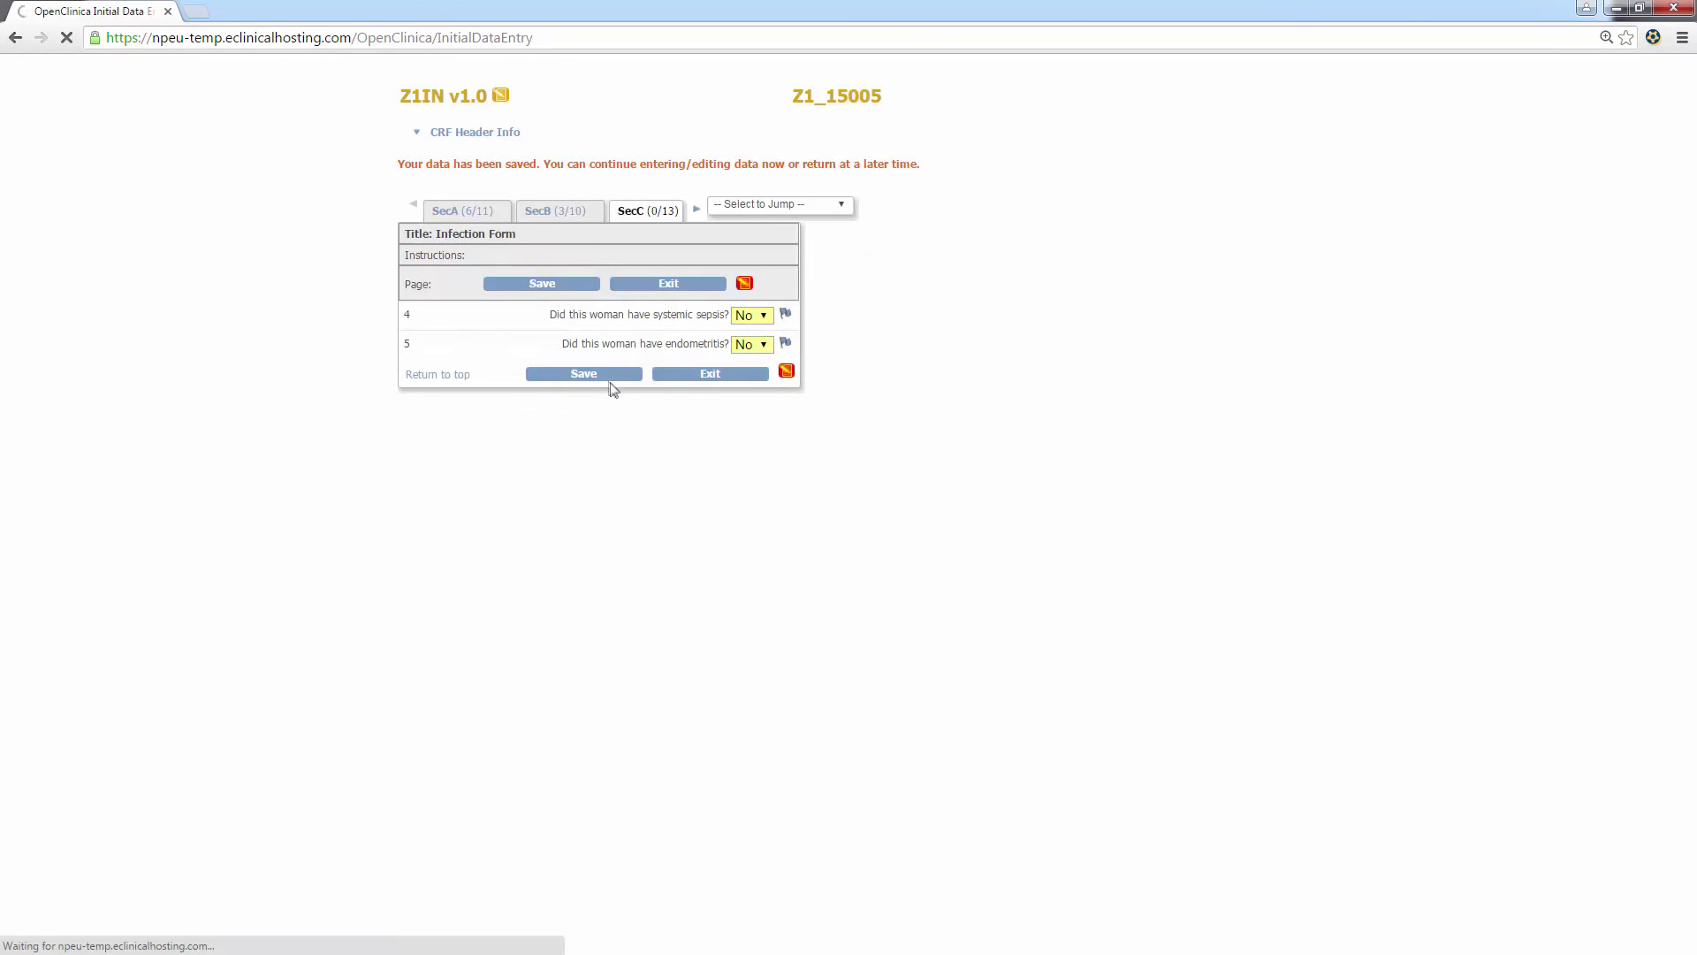
# Answer No to perineal wound infection and the next question, save Section D, and mark the CRF complete
pyautogui.click(751, 315)
pyautogui.click(749, 349)
pyautogui.click(751, 344)
pyautogui.click(749, 378)
pyautogui.click(584, 373)
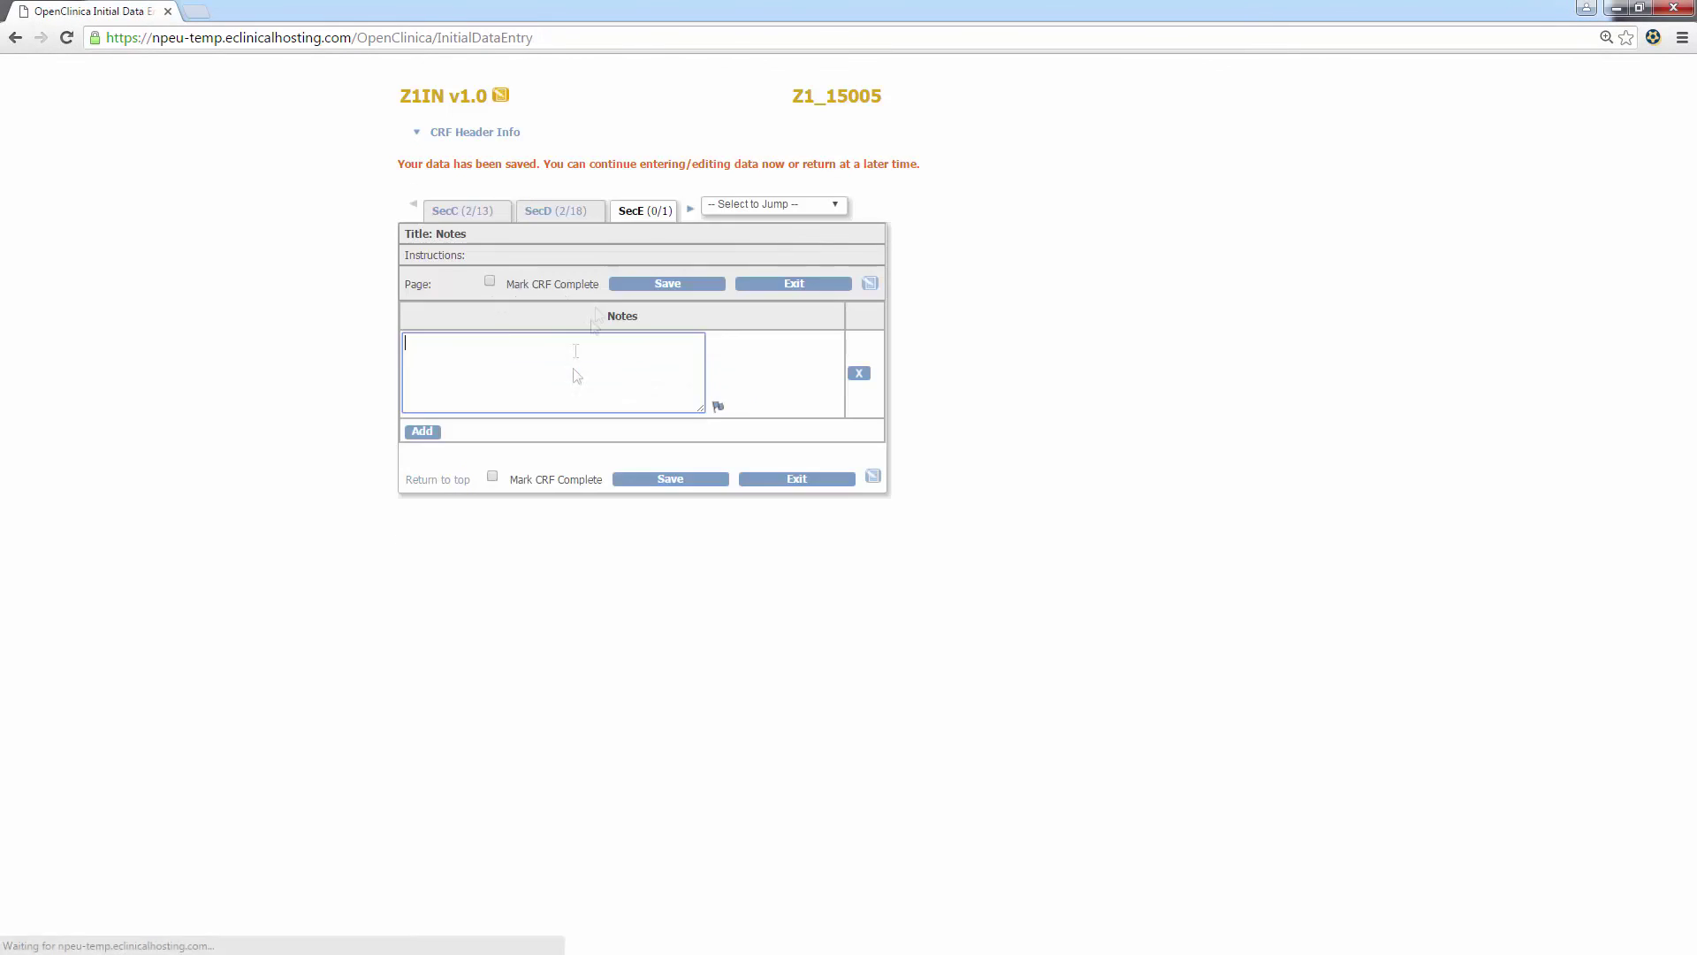
pyautogui.click(490, 281)
pyautogui.click(920, 194)
pyautogui.click(644, 285)
pyautogui.click(250, 102)
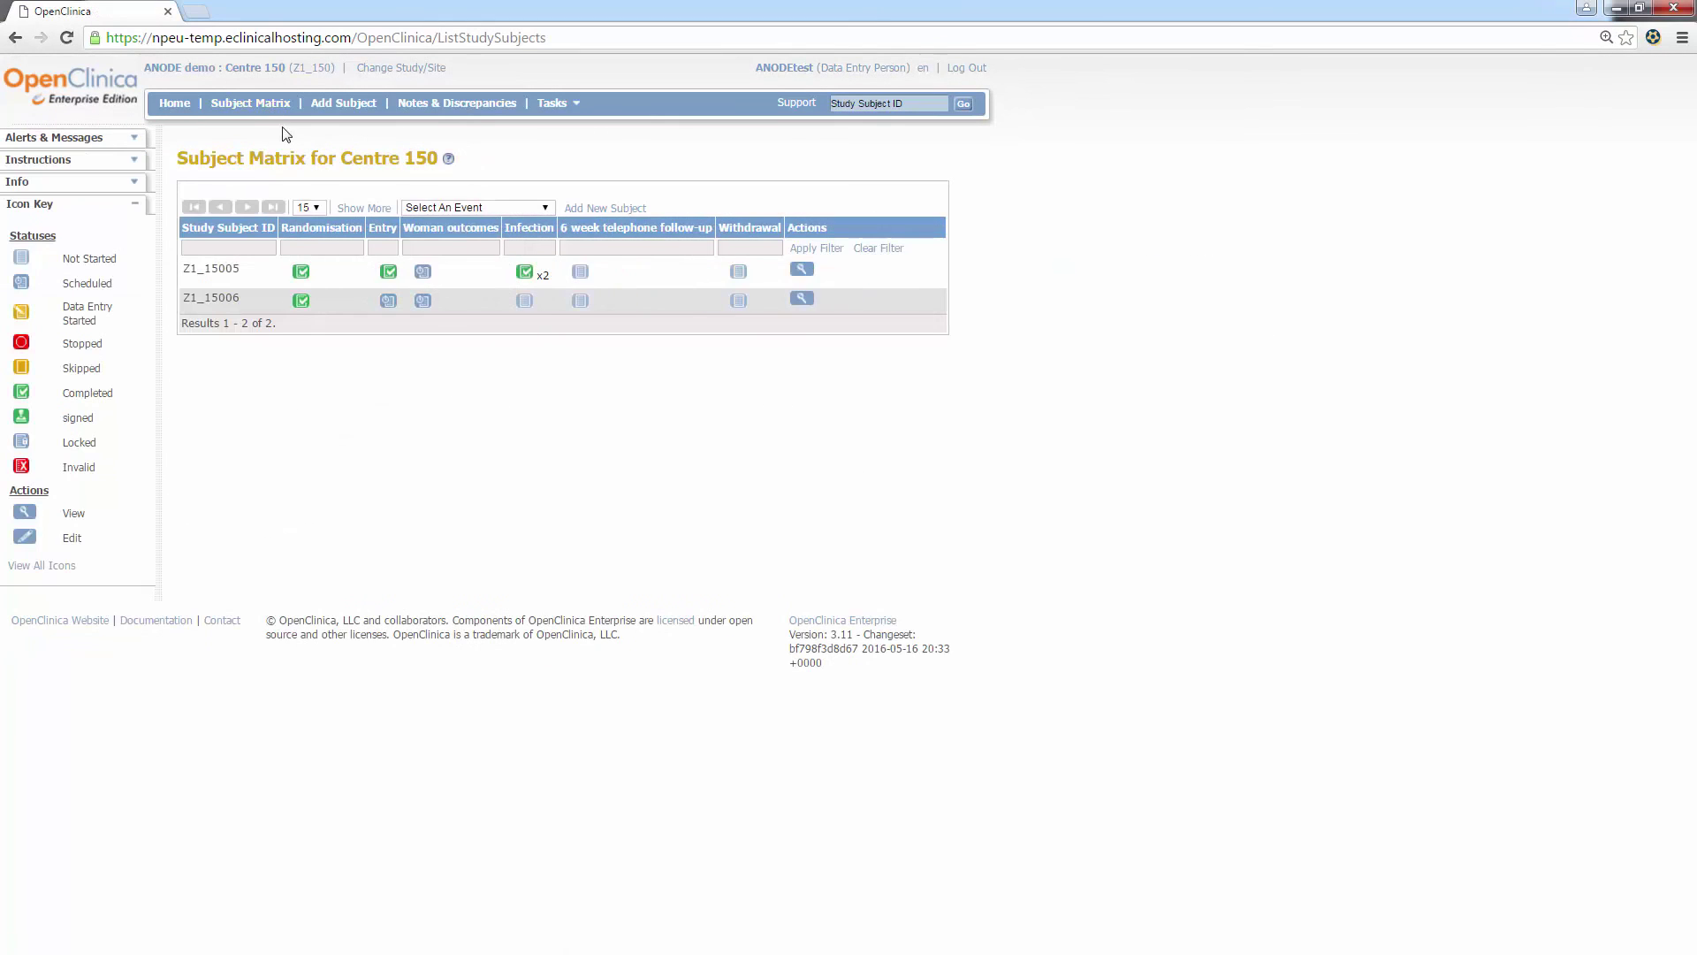